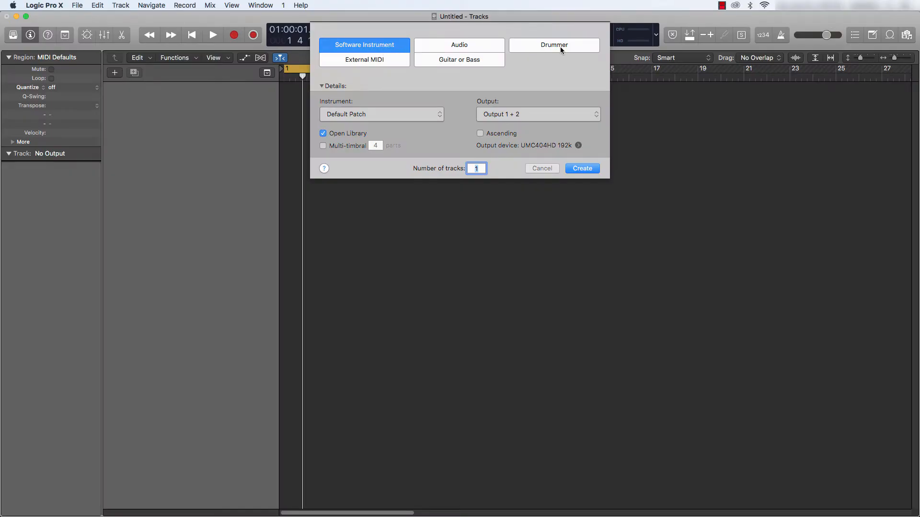
# Step: Create a Drummer track with the Hip Hop genre
pyautogui.click(560, 47)
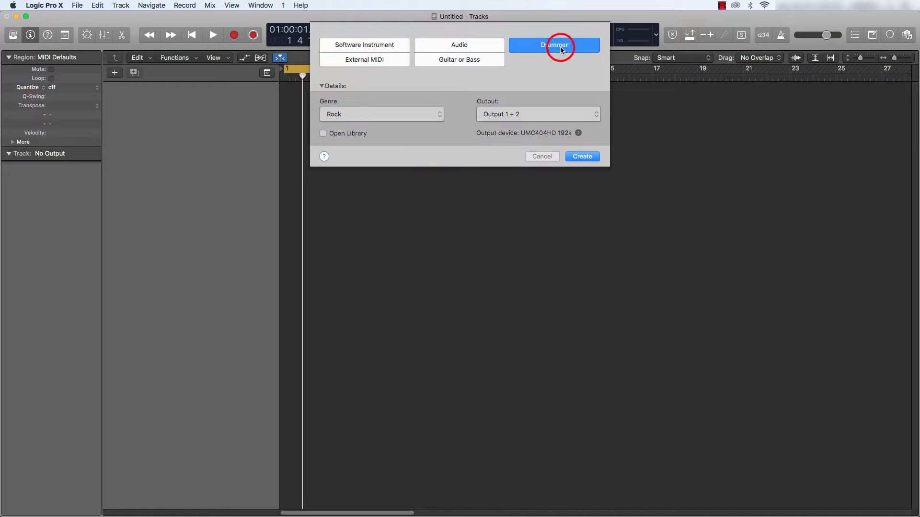
pyautogui.click(418, 114)
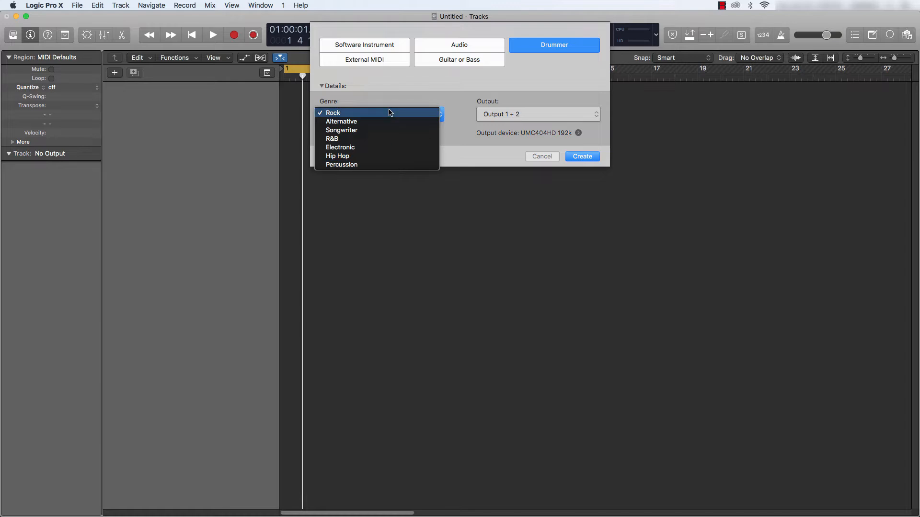
pyautogui.click(383, 156)
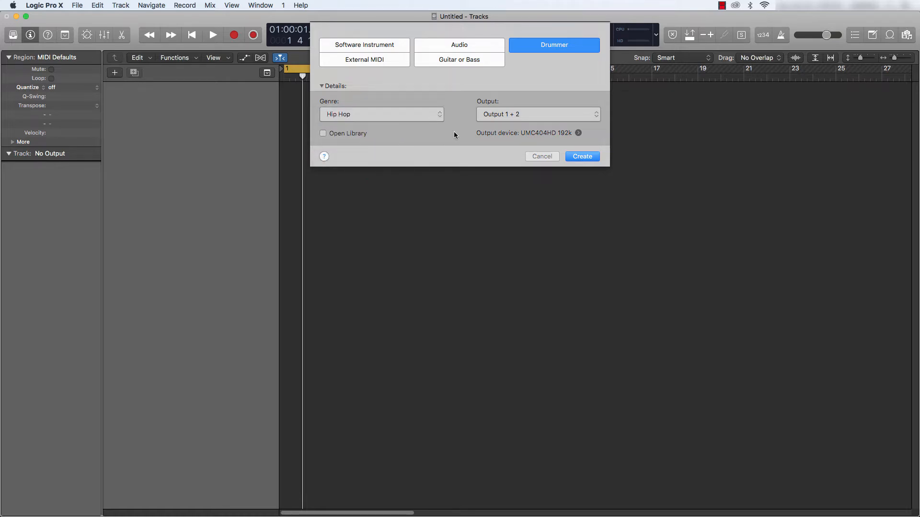
pyautogui.click(576, 156)
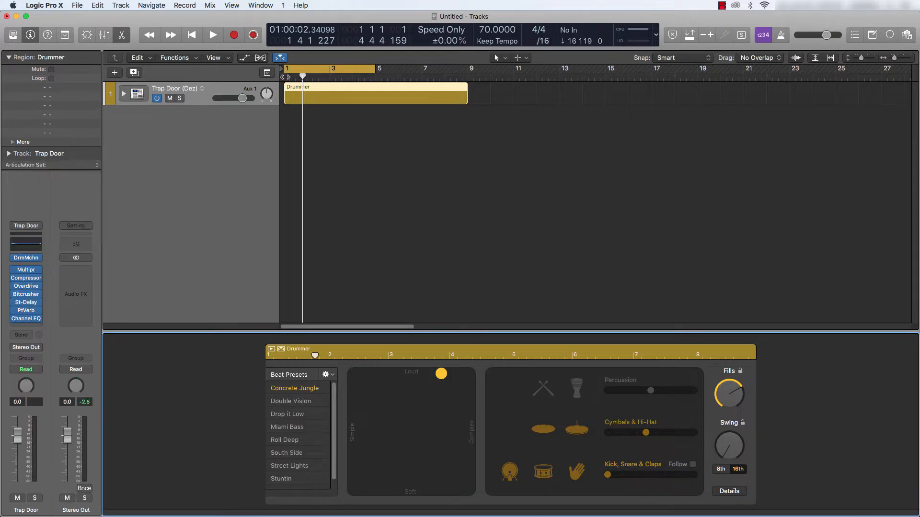
# Step: Play back the new drummer region from the start of bar 1
pyautogui.click(287, 75)
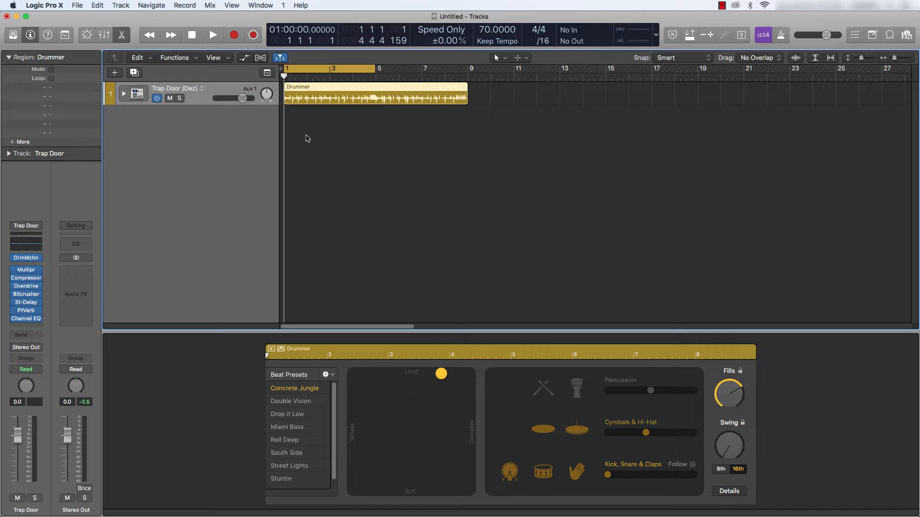
pyautogui.press('space')
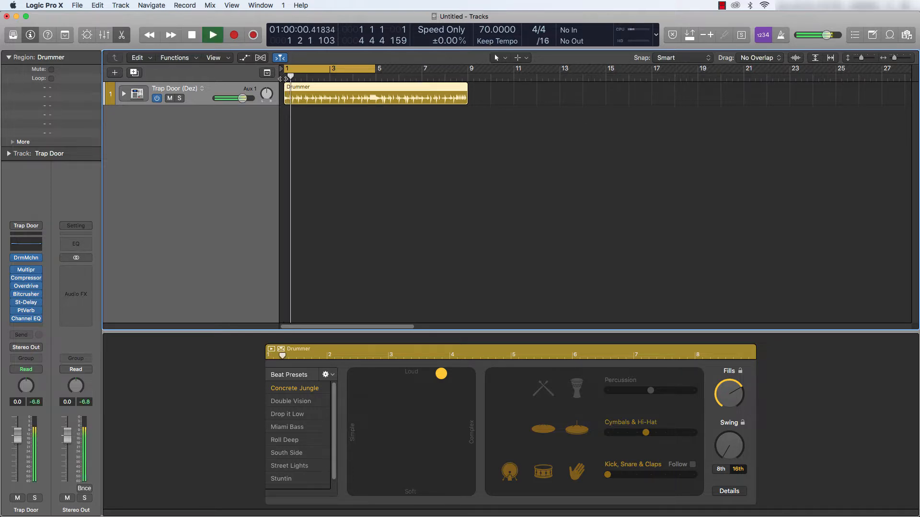
pyautogui.press('space')
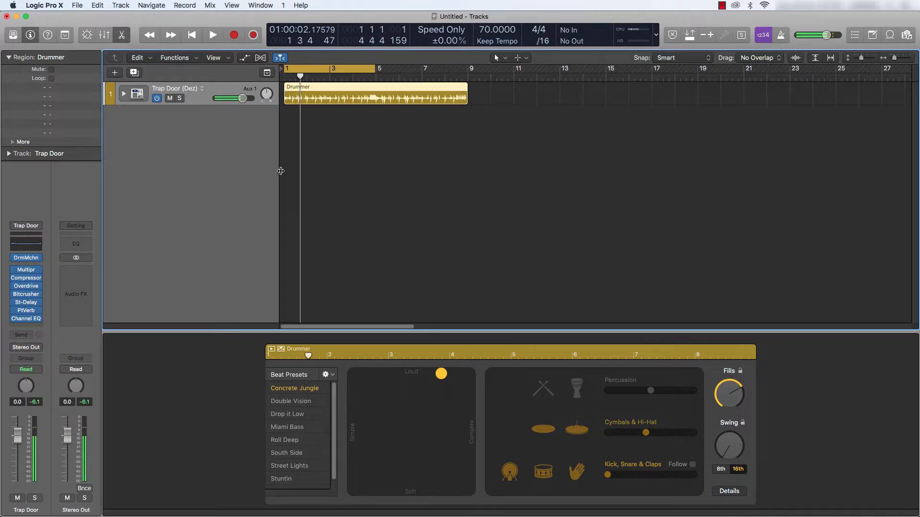
# Step: Show the Library, switch the Hip Hop drummer from Dez to Anton, and audition the beat
pyautogui.press('y')
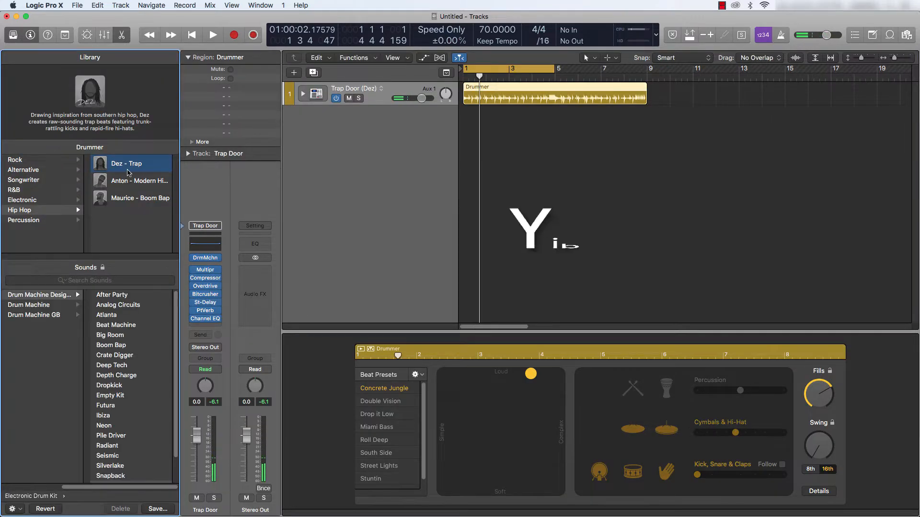
pyautogui.moveTo(126, 186)
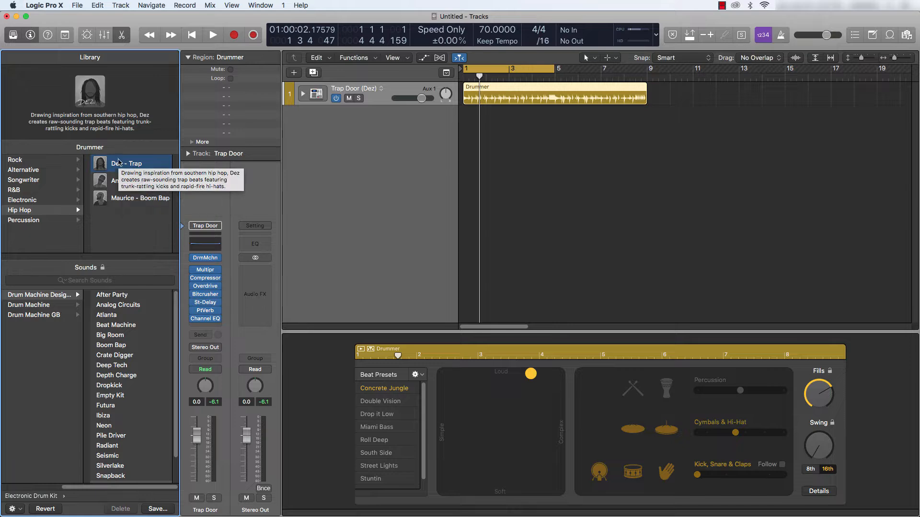
pyautogui.click(118, 181)
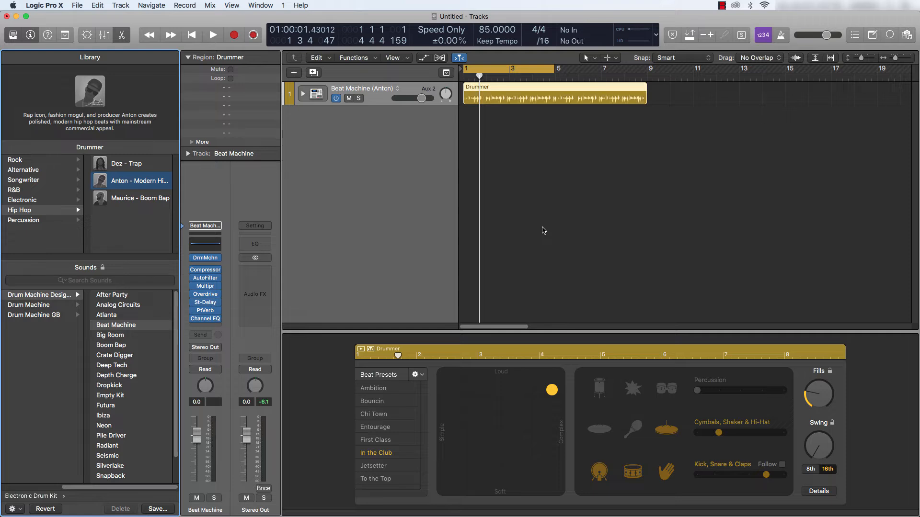
pyautogui.press('space')
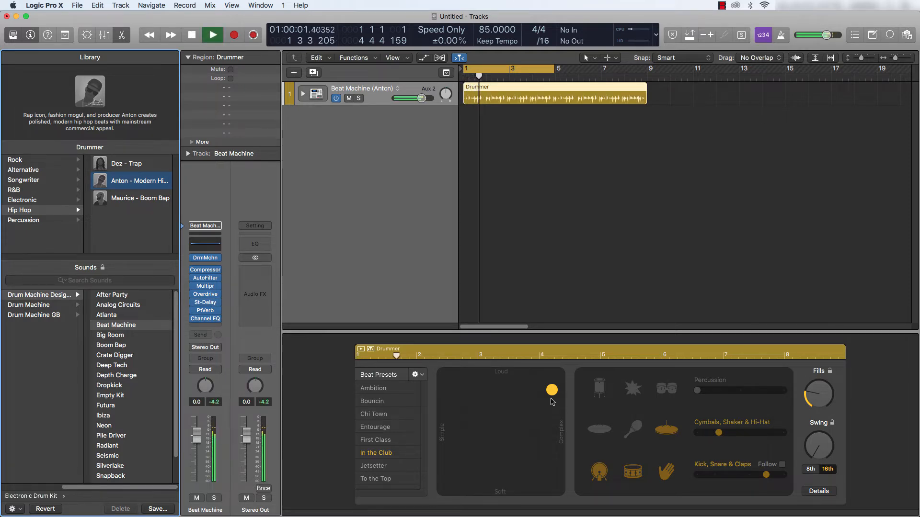
pyautogui.press('space')
# Step: Make the drummer's pattern much simpler and softer on the XY pad, and play it back
pyautogui.moveTo(551, 390); pyautogui.dragTo(476, 439)
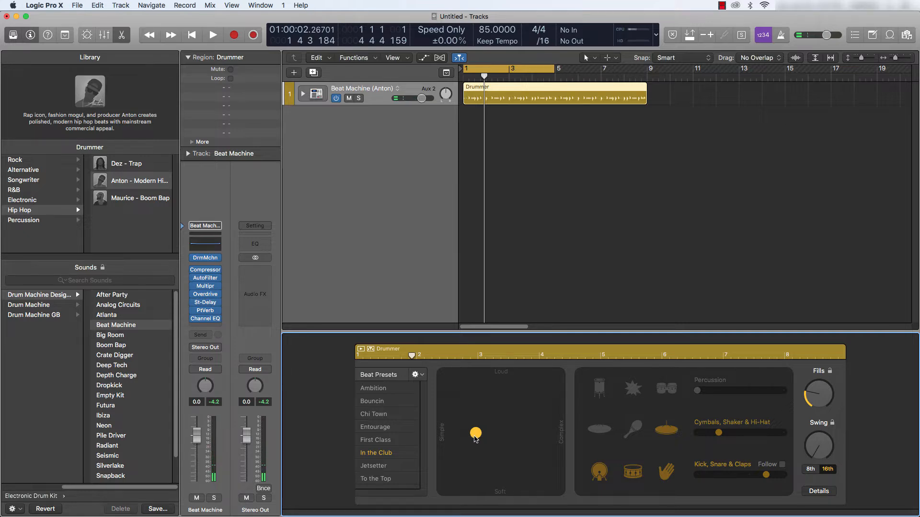
pyautogui.press('space')
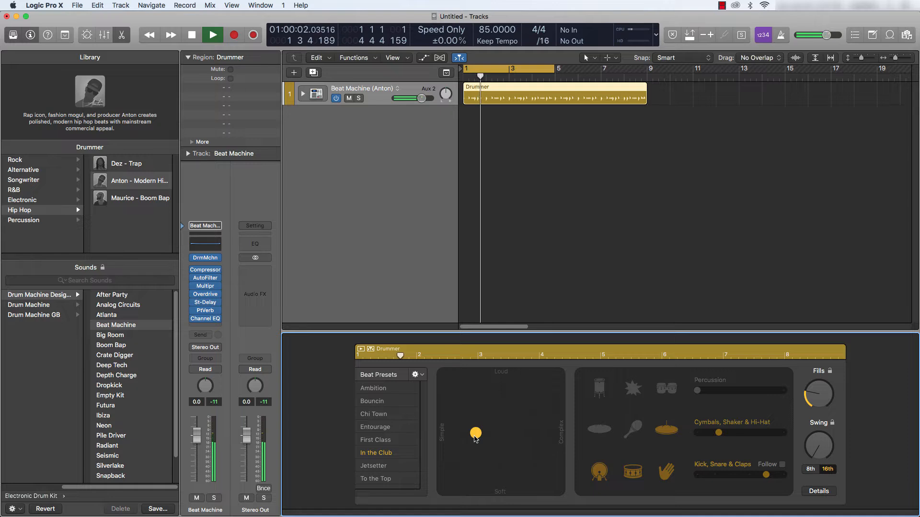
pyautogui.press('space')
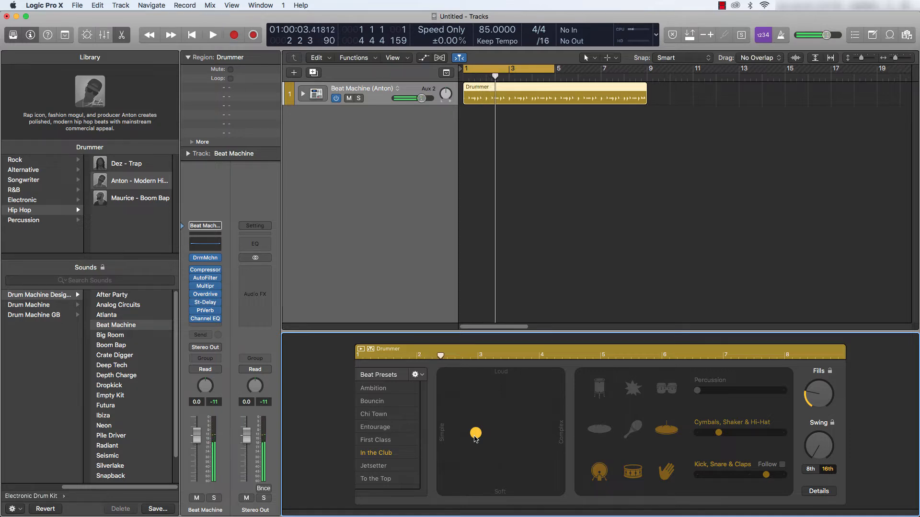
# Step: Change the drummer's sound to the Atlanta kit from Drum Machine Designer and audition it
pyautogui.scroll(-3, 119, 379)
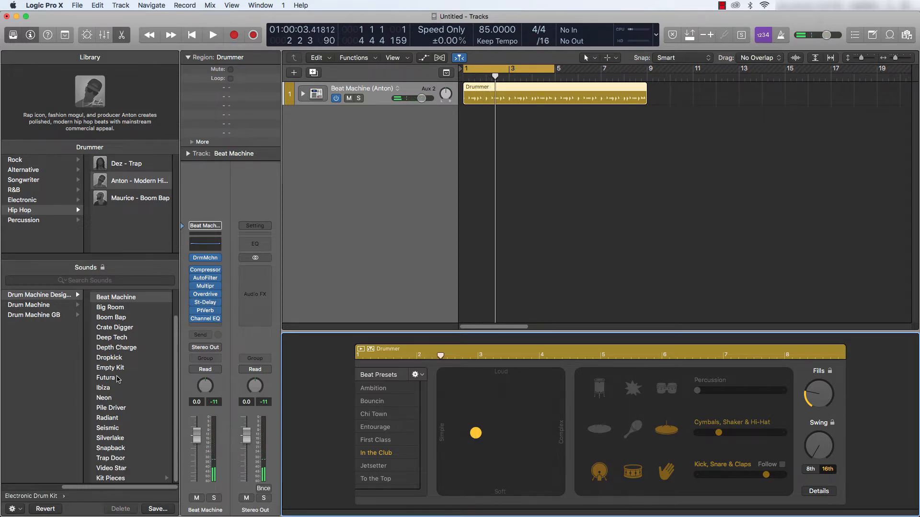
pyautogui.scroll(3, 119, 379)
pyautogui.scroll(-3, 118, 379)
pyautogui.scroll(3, 118, 379)
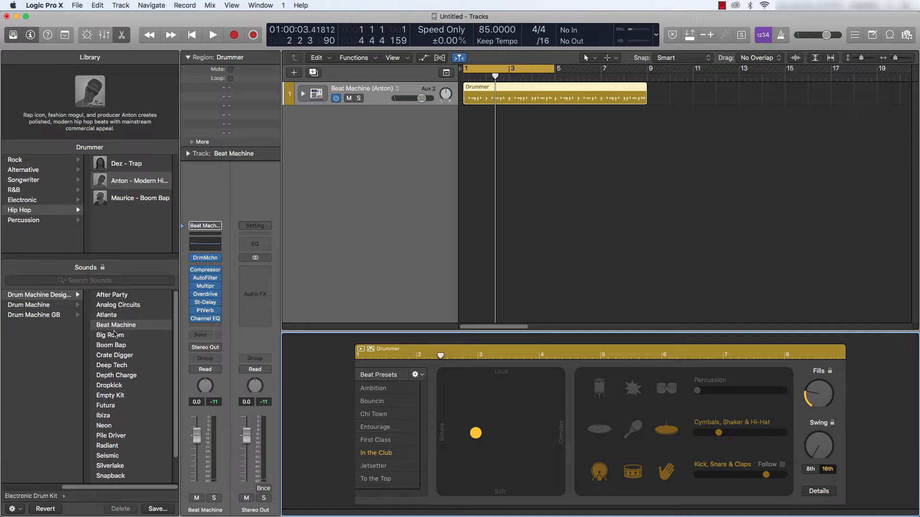
pyautogui.click(107, 315)
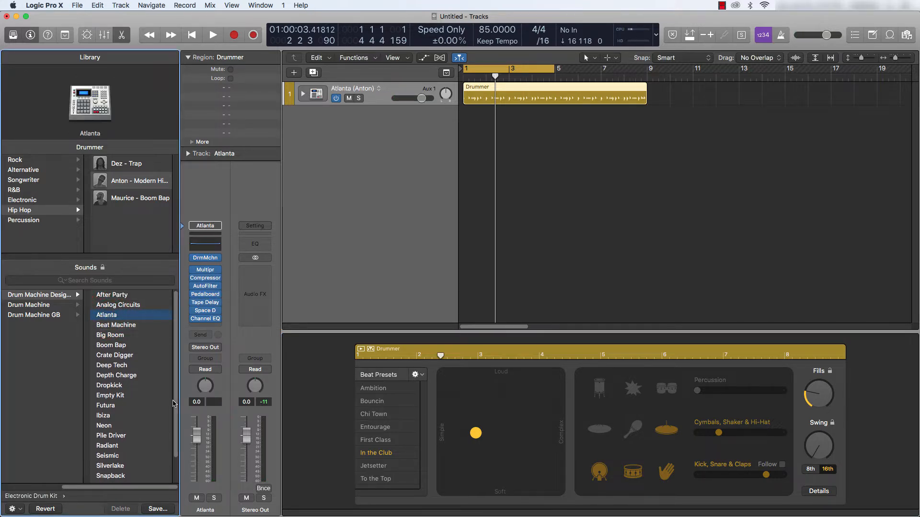
pyautogui.press('space')
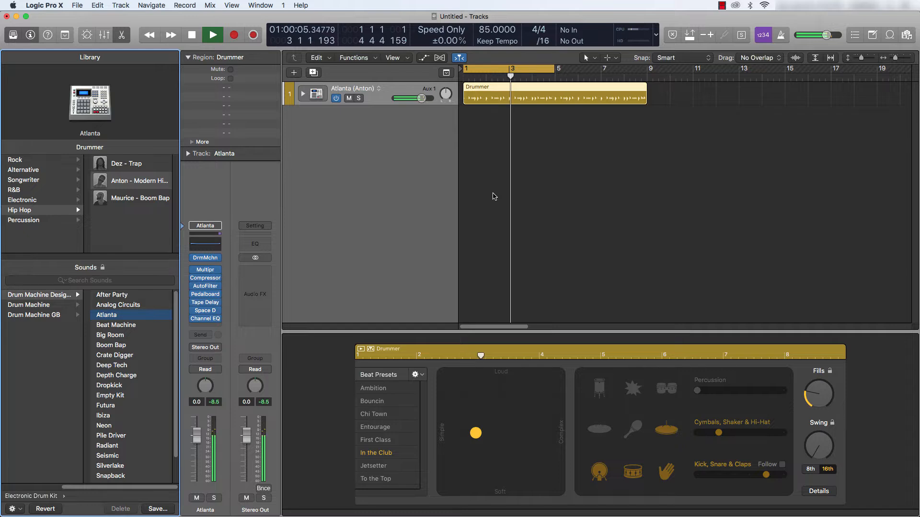
pyautogui.press('space')
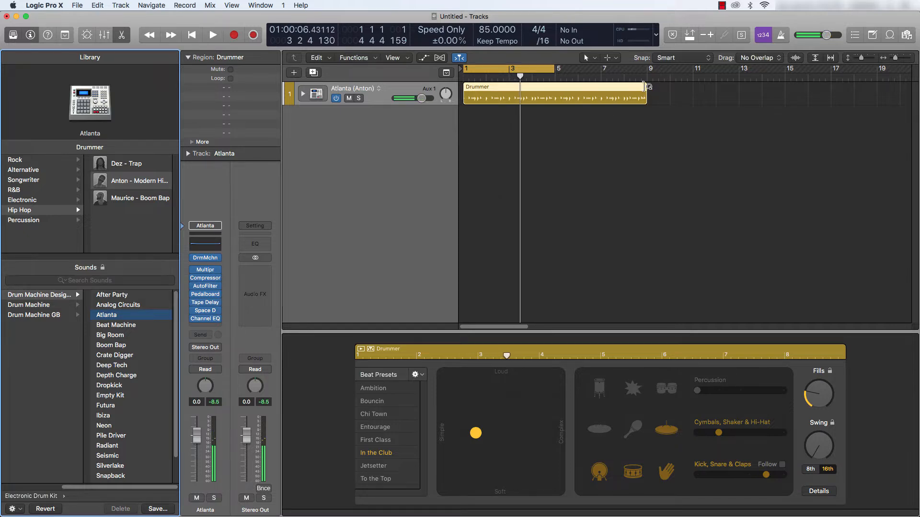
# Step: Shorten the Drummer region to four bars so that it ends at bar 5
pyautogui.click(646, 93)
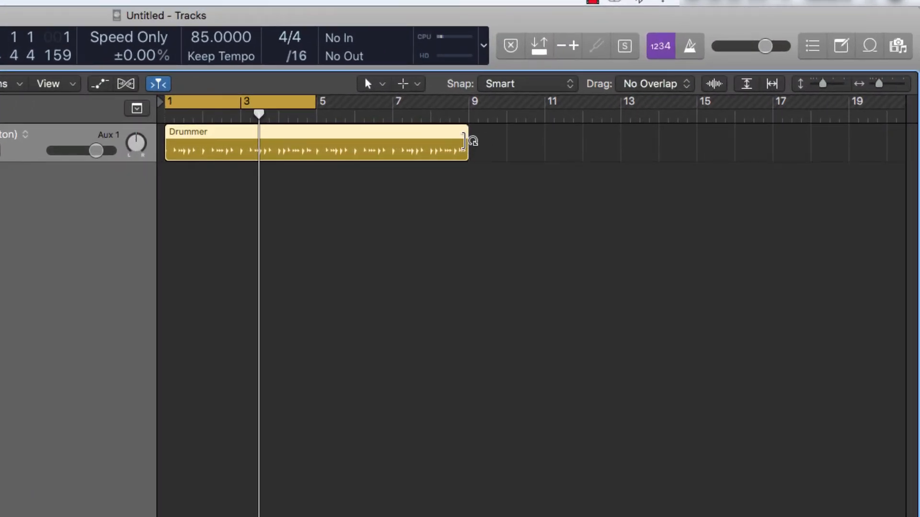
pyautogui.moveTo(469, 135); pyautogui.dragTo(304, 161)
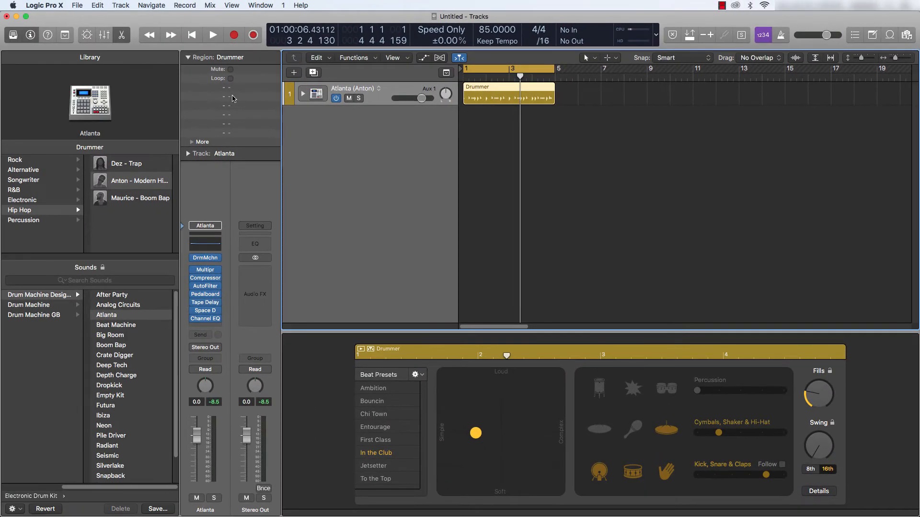
# Step: Add one software instrument track using the Default Patch
pyautogui.click(290, 72)
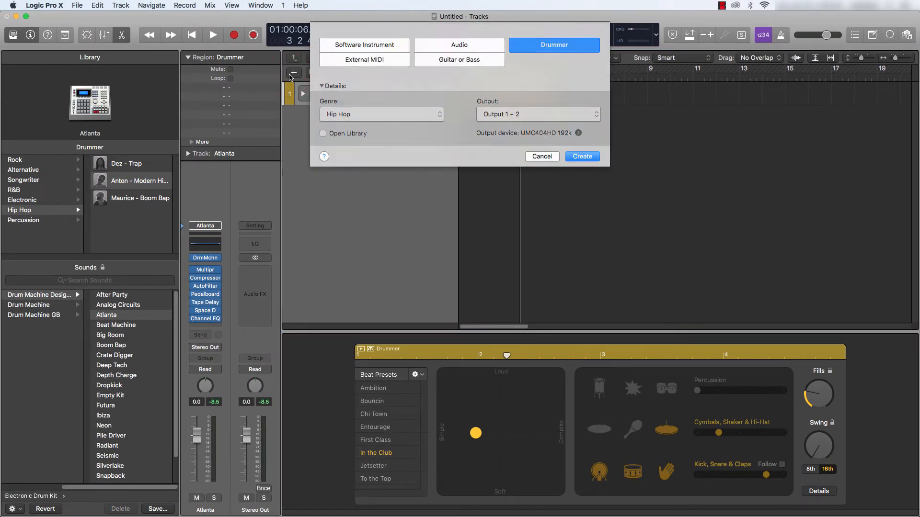
pyautogui.click(384, 53)
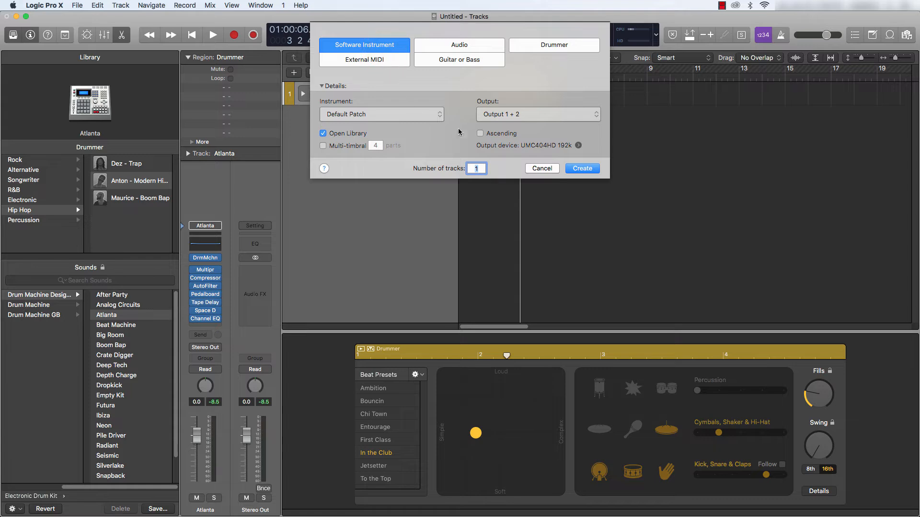
pyautogui.click(580, 168)
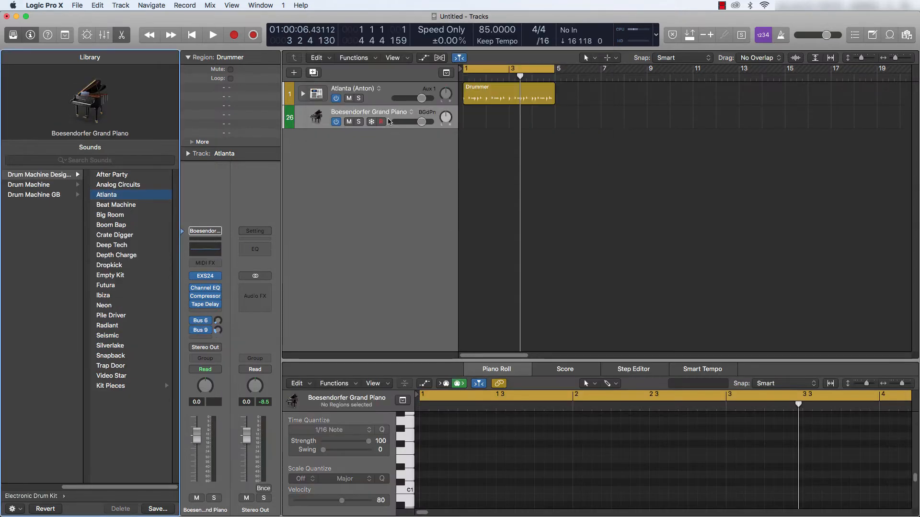
# Step: Return the playhead to the project start, enlarge the Piano Roll, and rename the grand piano track as Chords
pyautogui.press('Return')
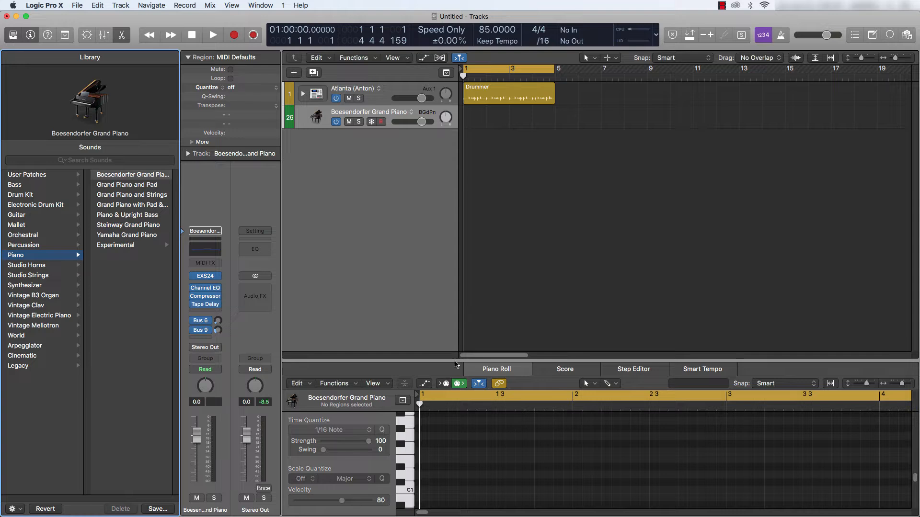
pyautogui.moveTo(455, 360); pyautogui.dragTo(448, 184)
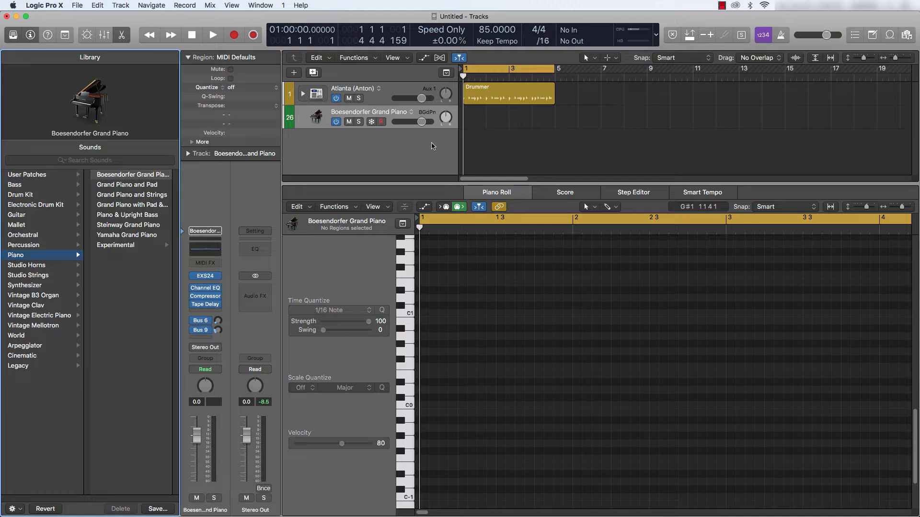
pyautogui.doubleClick(392, 113)
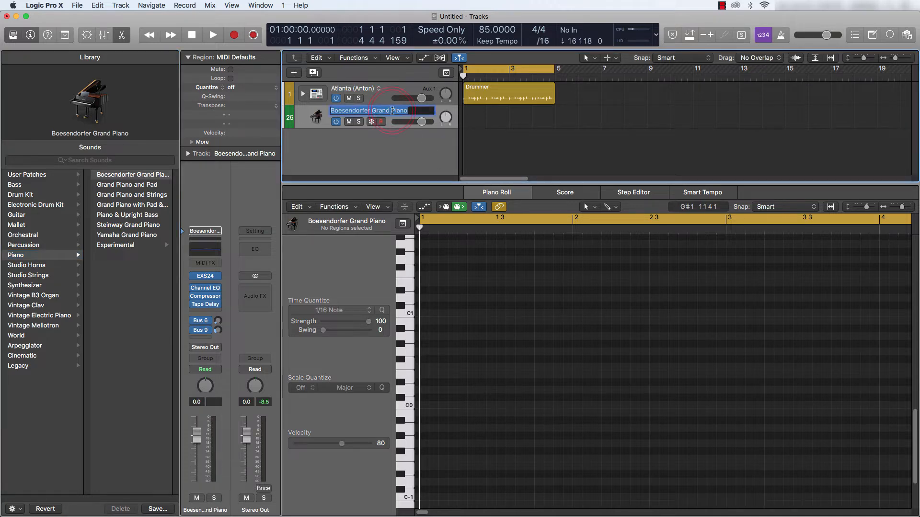
pyautogui.write('Chords')
pyautogui.press('Return')
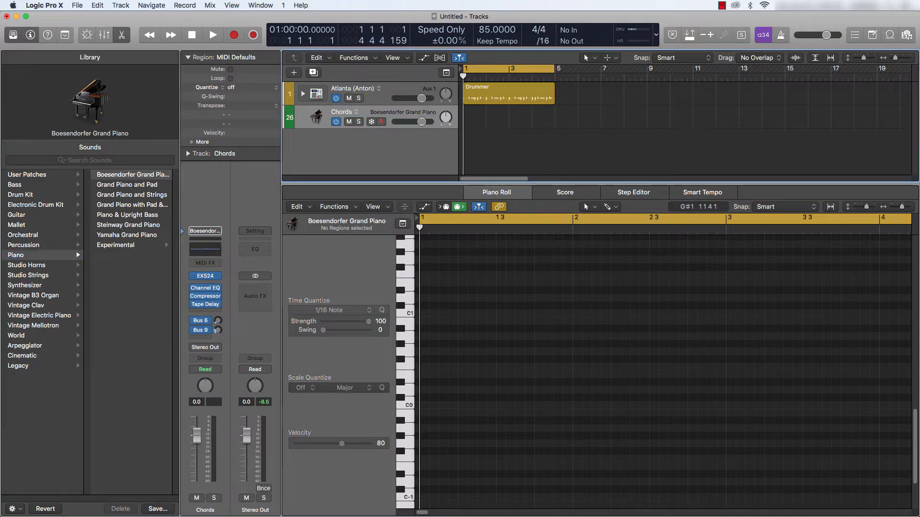
# Step: Create an empty MIDI region at bar 1 of the Chords track and extend it to two bars
pyautogui.rightClick(477, 117)
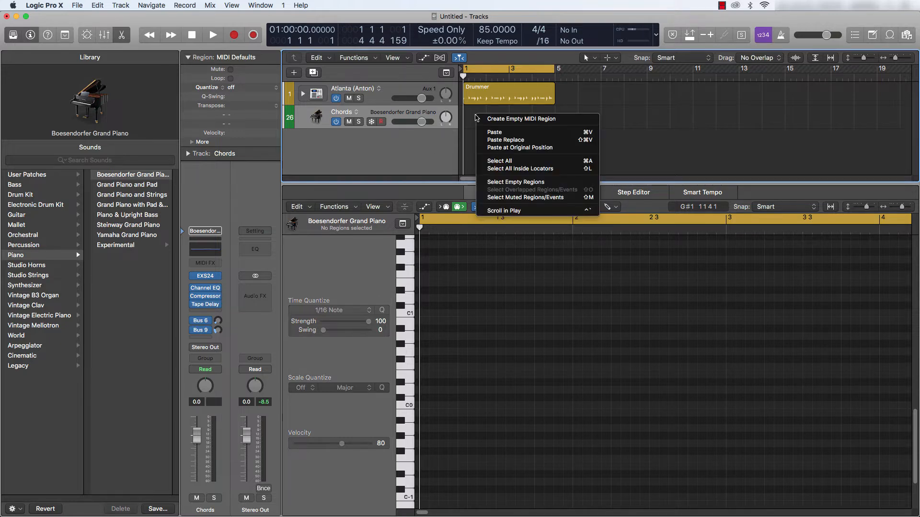
pyautogui.click(501, 123)
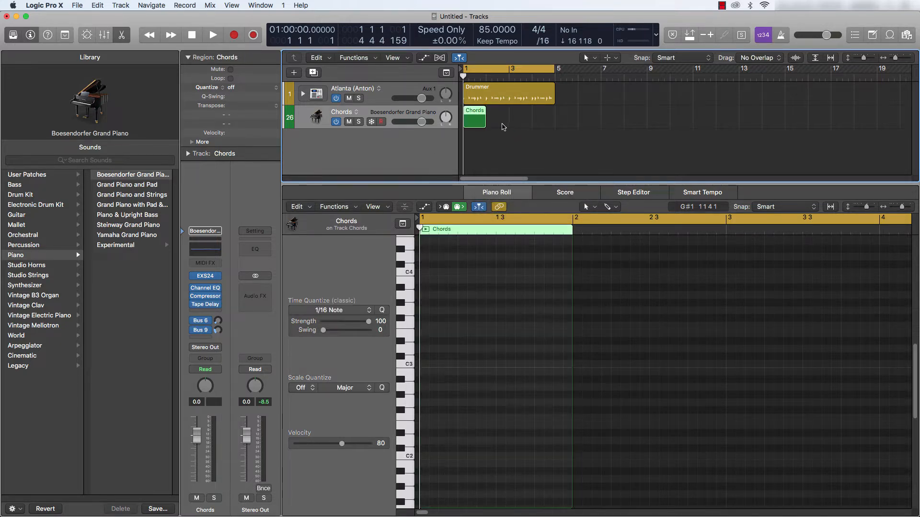
pyautogui.moveTo(484, 123); pyautogui.dragTo(509, 124)
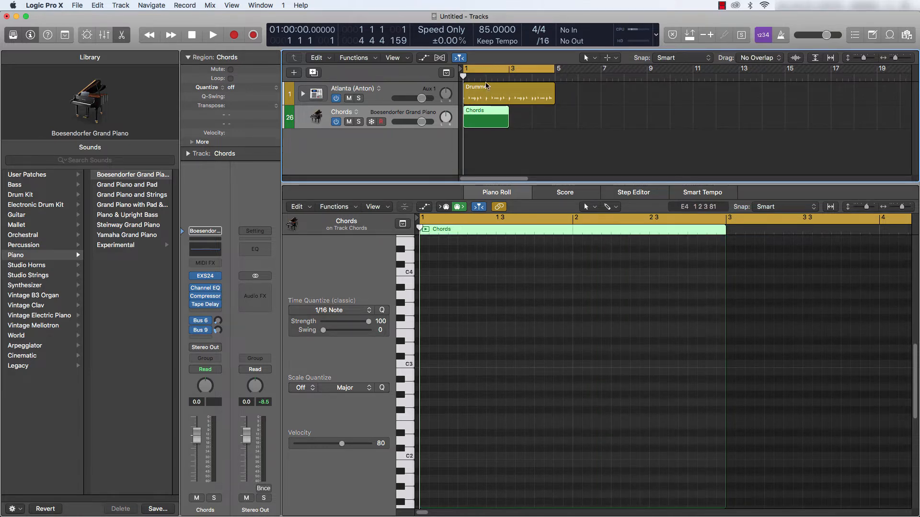
# Step: Audition individual piano notes around C3 on the Piano Roll keyboard
pyautogui.click(468, 280)
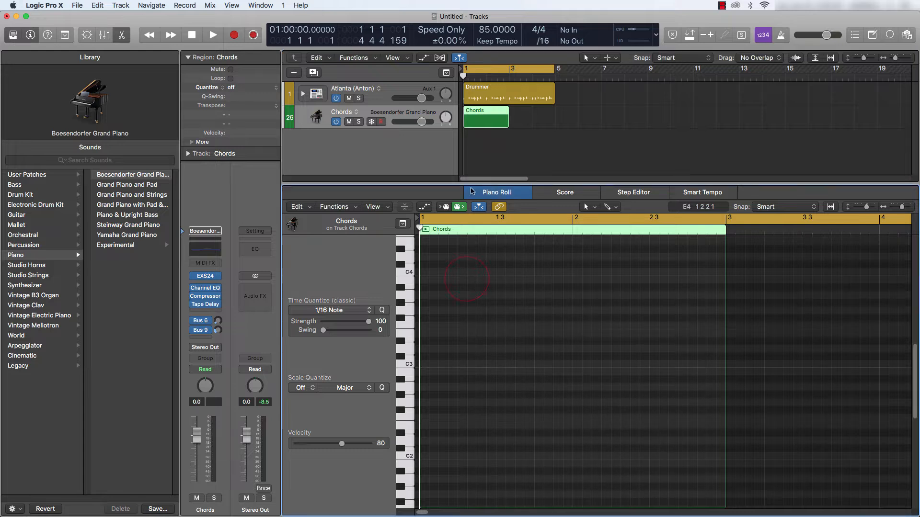
pyautogui.click(447, 320)
pyautogui.click(402, 357)
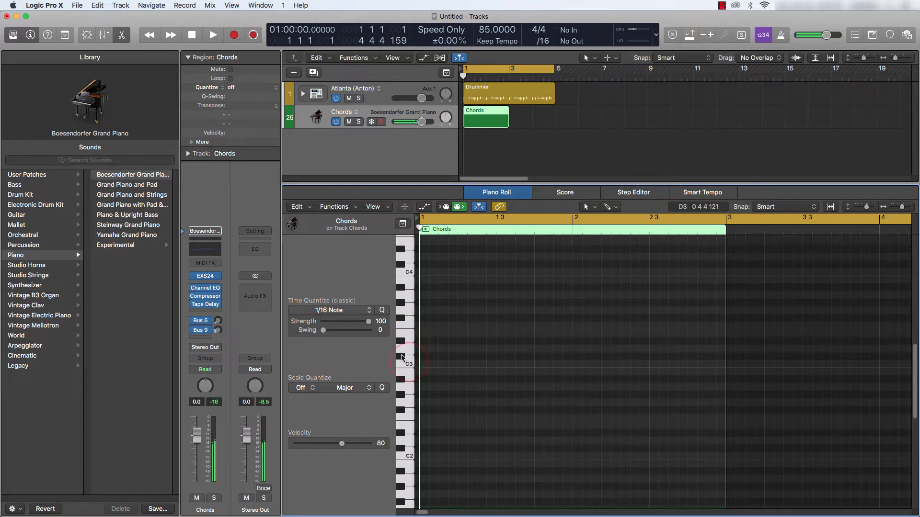
pyautogui.click(402, 358)
pyautogui.click(408, 372)
pyautogui.click(401, 379)
pyautogui.click(409, 394)
pyautogui.click(408, 396)
pyautogui.click(408, 348)
pyautogui.click(406, 323)
pyautogui.click(406, 309)
pyautogui.click(406, 293)
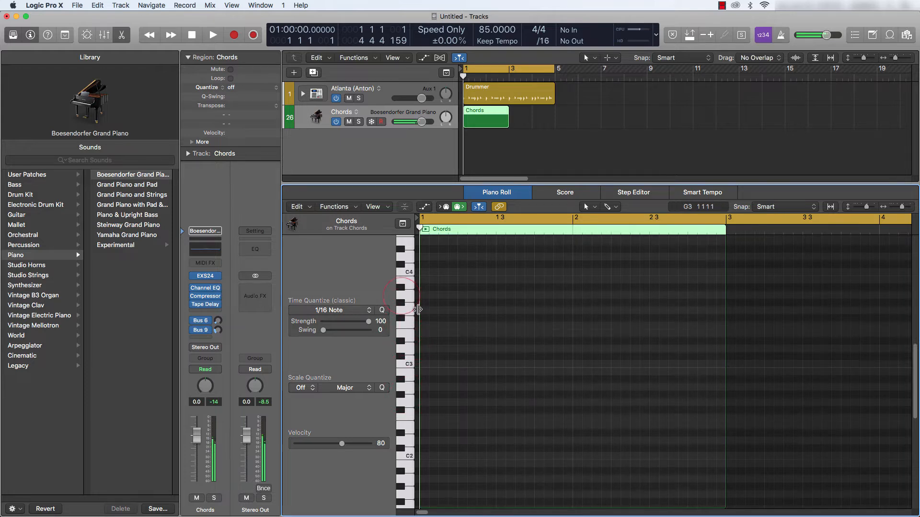
pyautogui.click(410, 355)
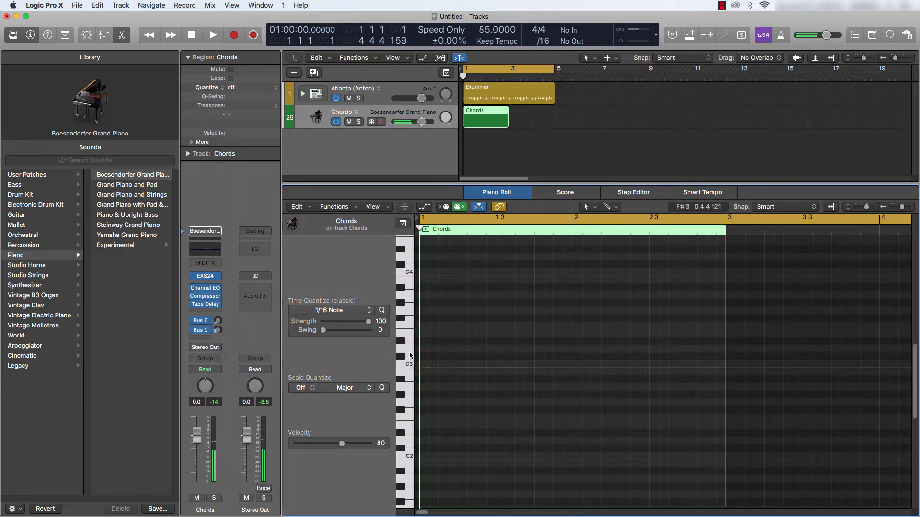
# Step: Add a D3 root note at bar 1 in the Chords region, lengthen it to one full bar, and audition it
pyautogui.click(425, 351)
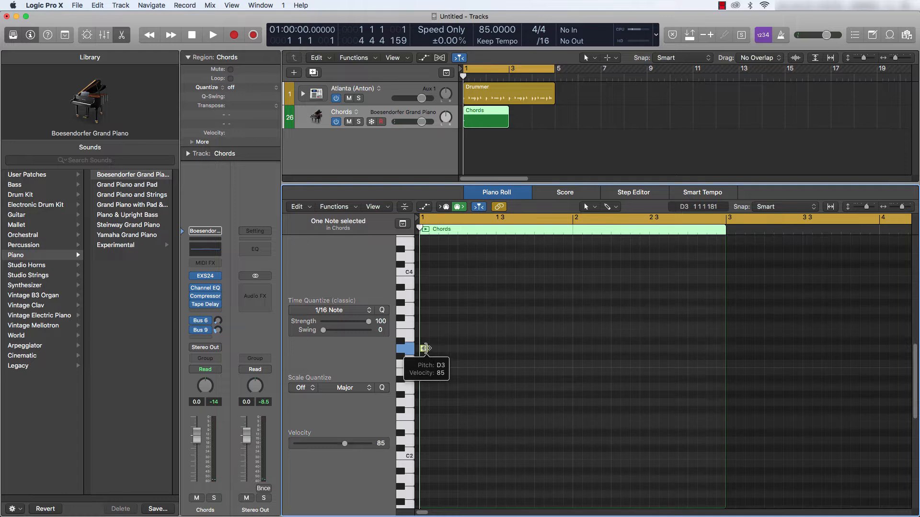
pyautogui.moveTo(427, 350); pyautogui.dragTo(571, 354)
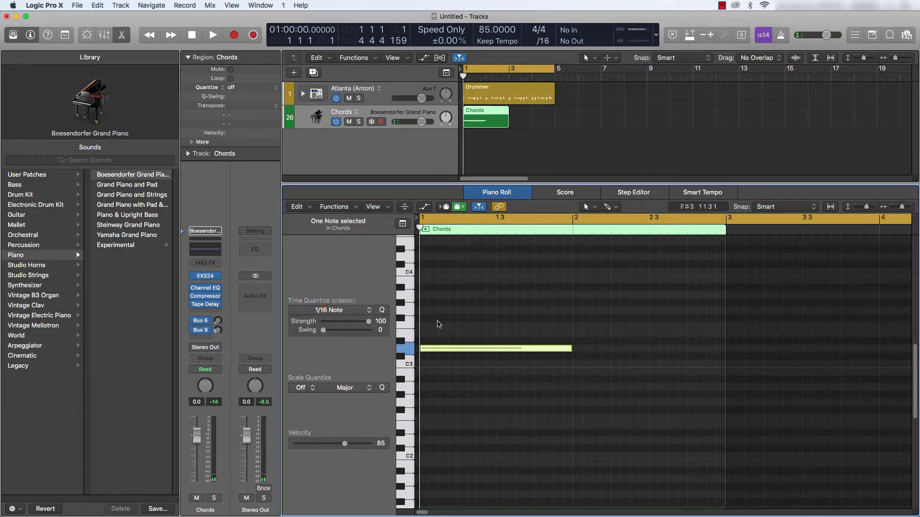
pyautogui.click(438, 322)
pyautogui.click(445, 351)
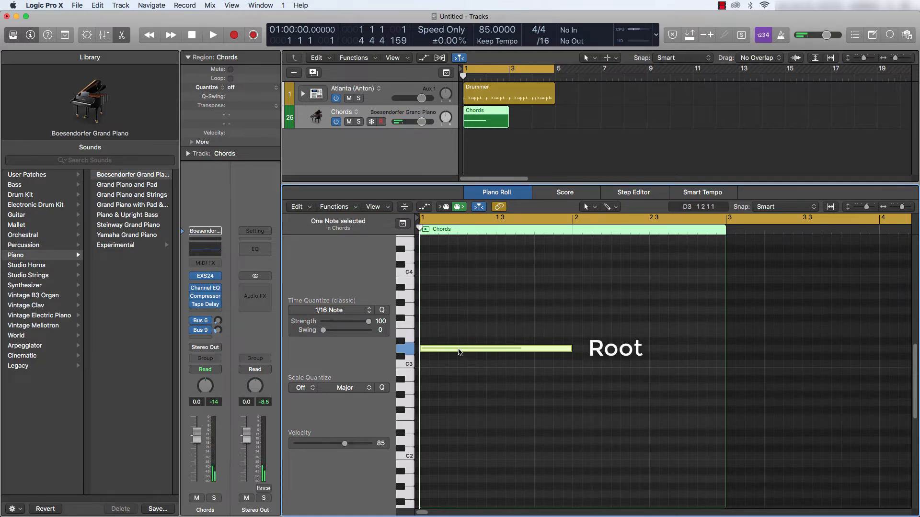
pyautogui.click(458, 352)
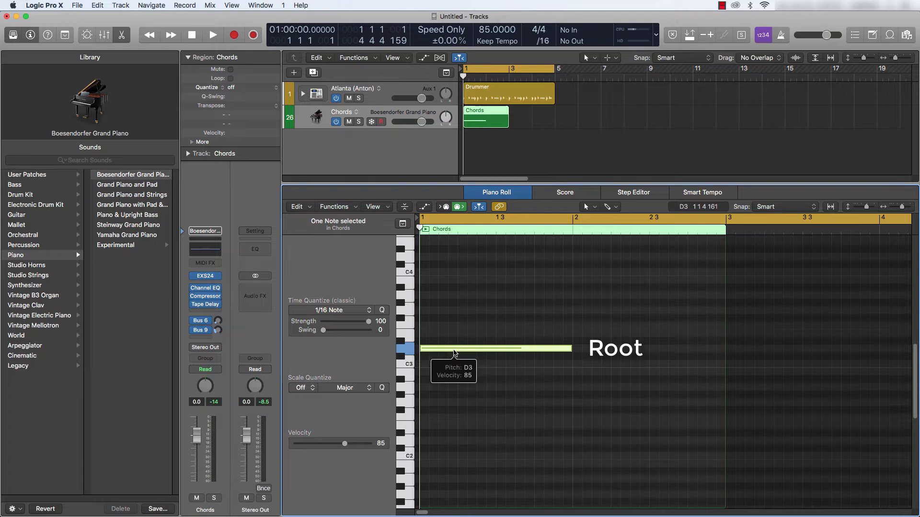
# Step: Duplicate the root note up to F#3, then duplicate that note up to A3, building a D major chord in bar 1
pyautogui.keyDown('alt'); pyautogui.click(455, 354); pyautogui.keyUp('alt')
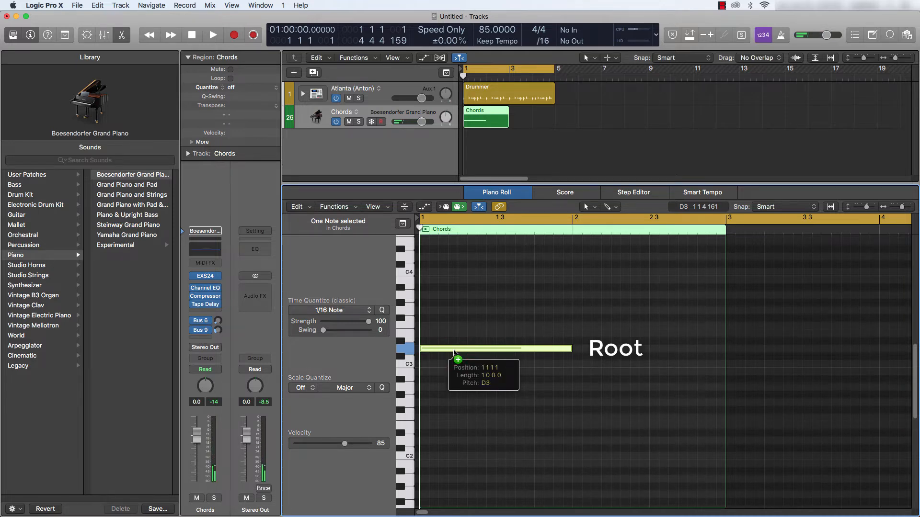
pyautogui.moveTo(455, 353); pyautogui.dragTo(455, 323)
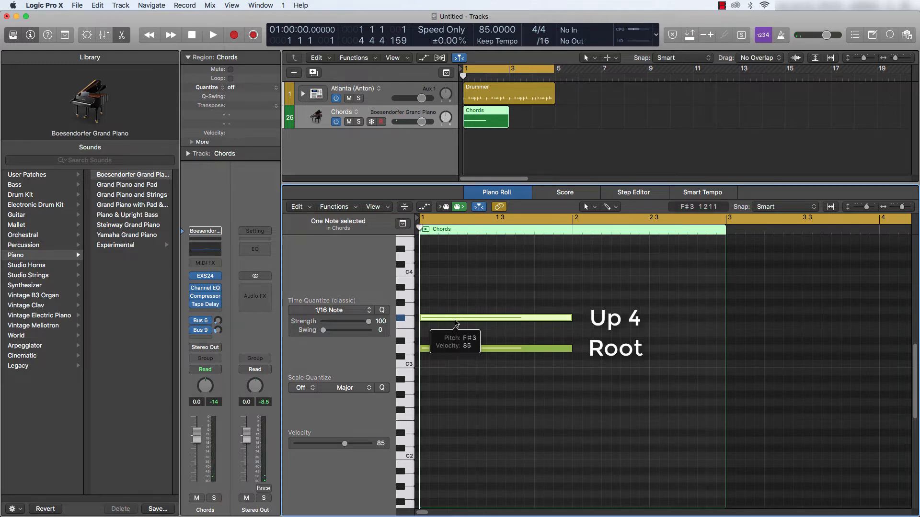
pyautogui.click(452, 298)
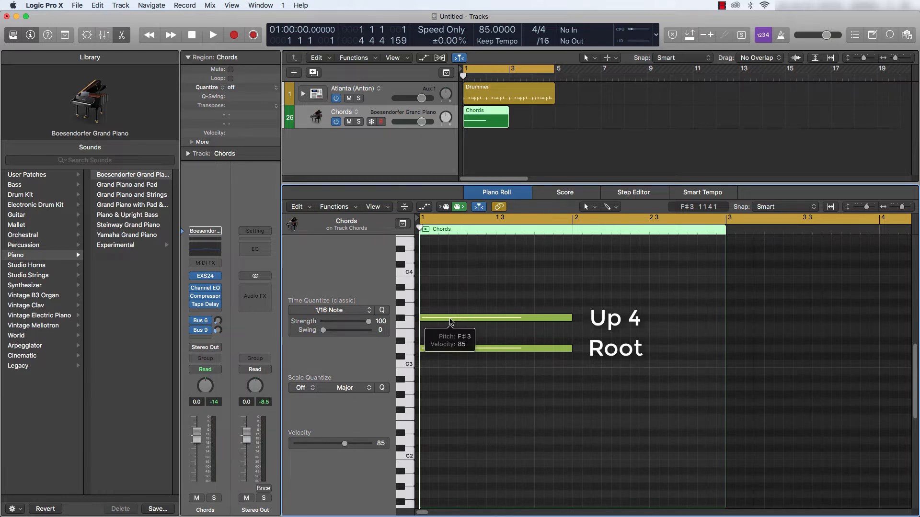
pyautogui.click(450, 319)
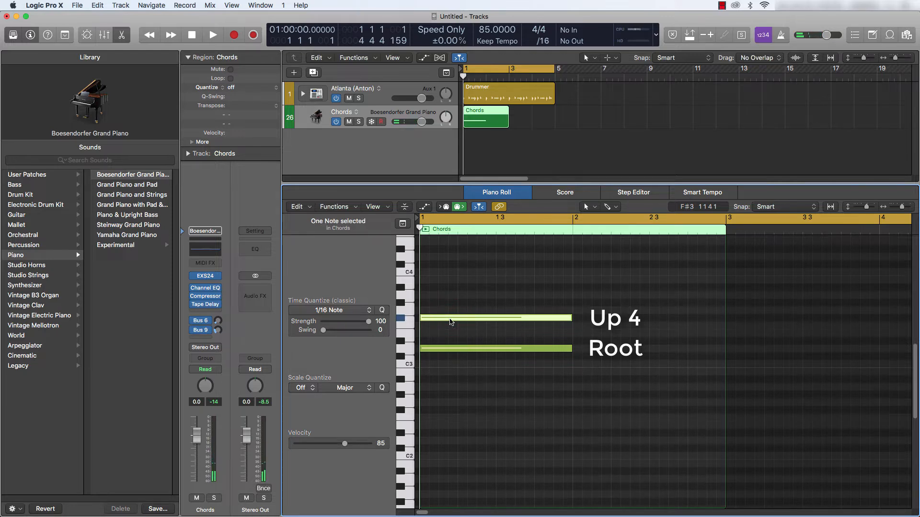
pyautogui.moveTo(450, 321); pyautogui.dragTo(449, 298)
# Step: Play back the major chord together with the drums twice, stopping each time
pyautogui.press('space')
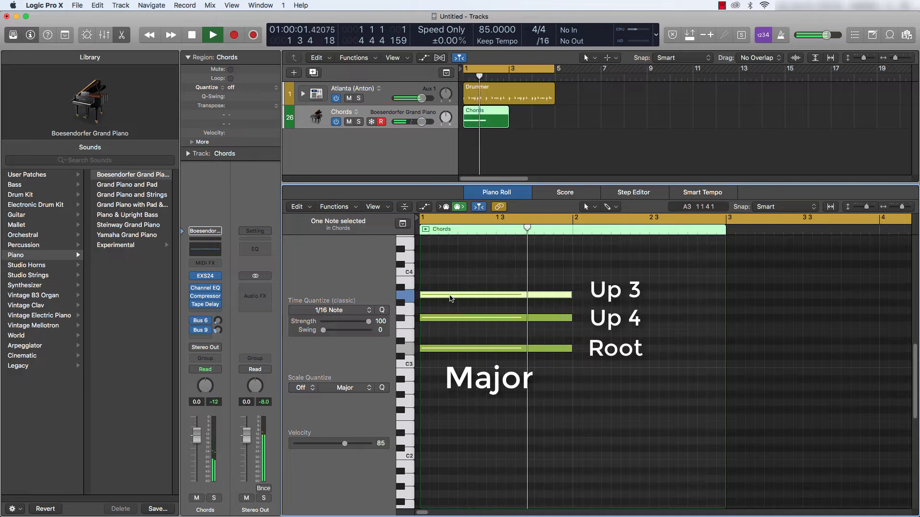
pyautogui.press('space')
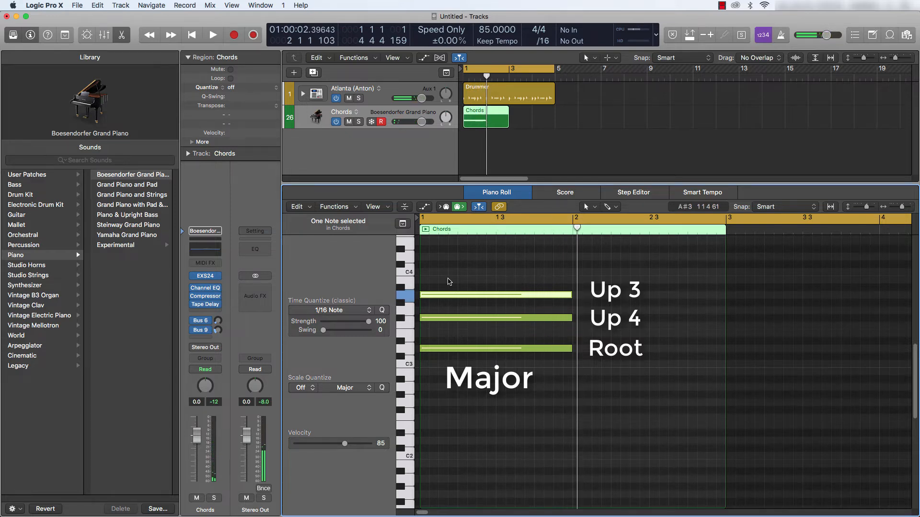
pyautogui.click(449, 281)
pyautogui.press('space')
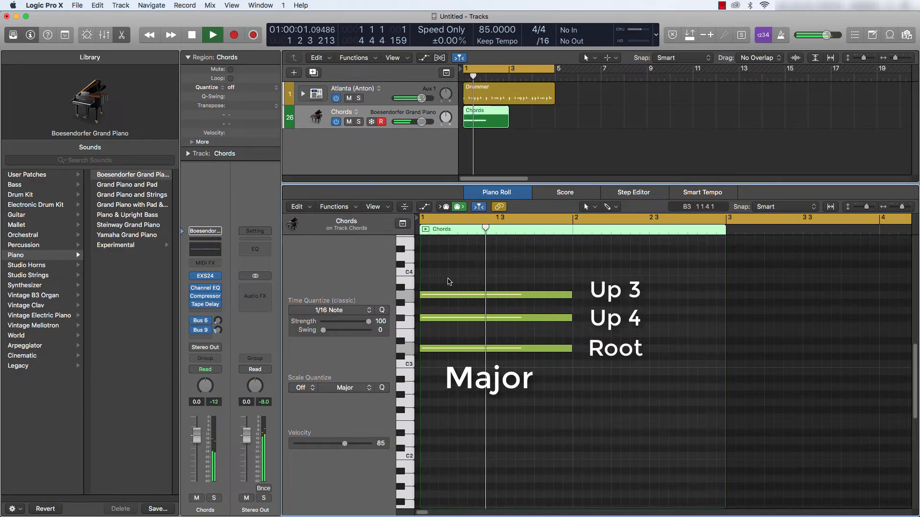
pyautogui.press('space')
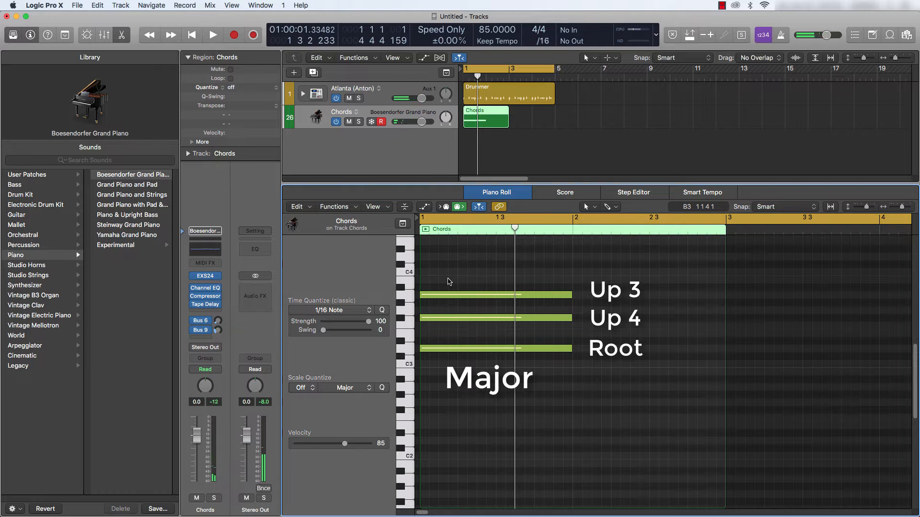
# Step: Lower the bar 1 chord's middle note by one semitone to make it minor, and play it back
pyautogui.click(449, 318)
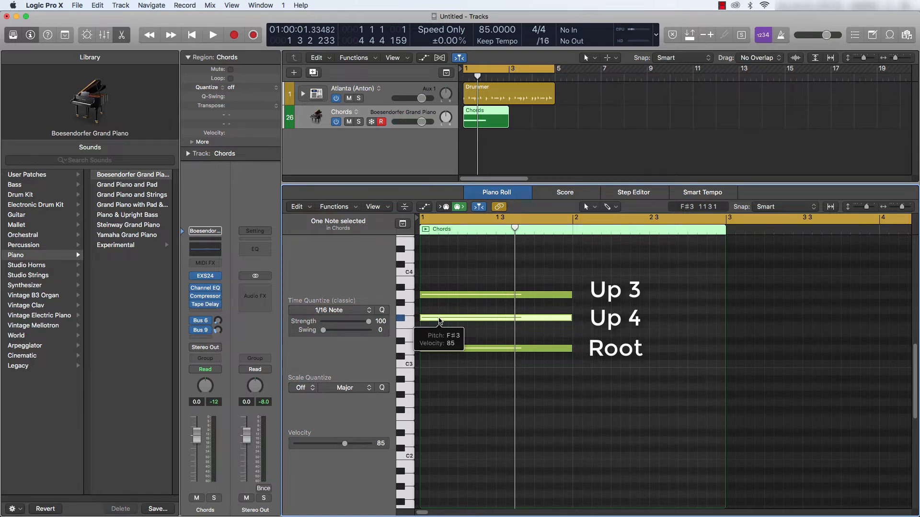
pyautogui.hotkey('alt', 'Down')
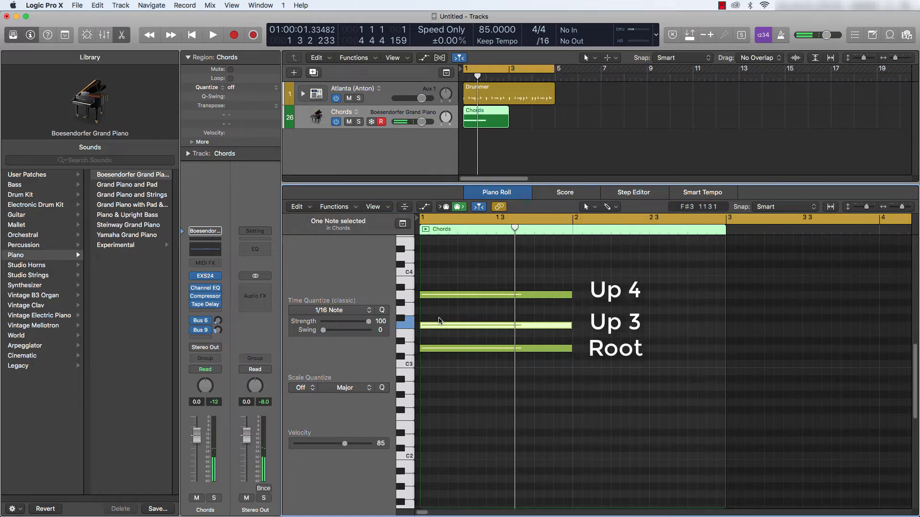
pyautogui.press('space')
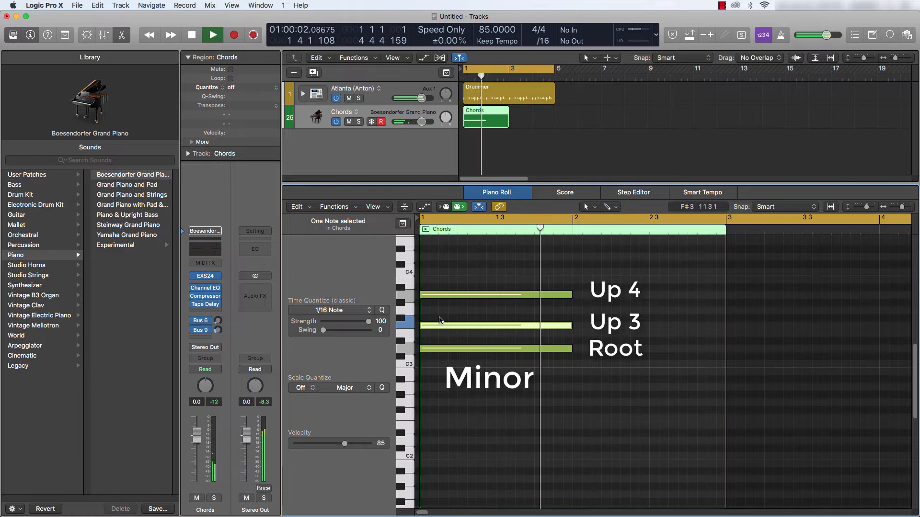
# Step: Compare the major and minor versions of the bar 1 chord by undoing and redoing the semitone change, playing each one
pyautogui.press('cmd+z')
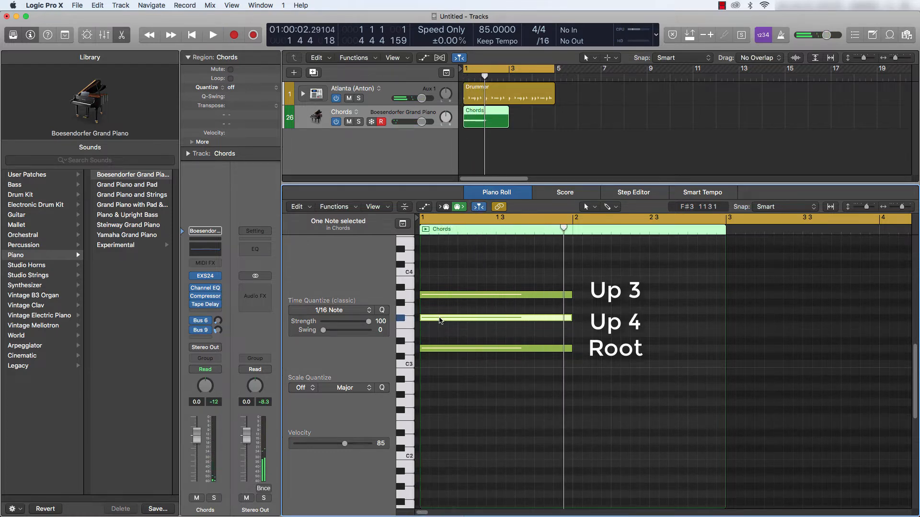
pyautogui.press('space')
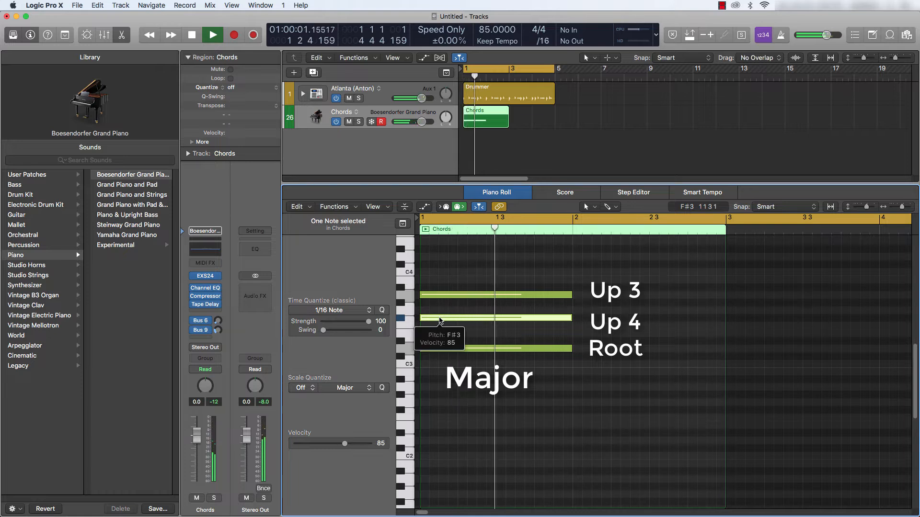
pyautogui.press('super+shift+z')
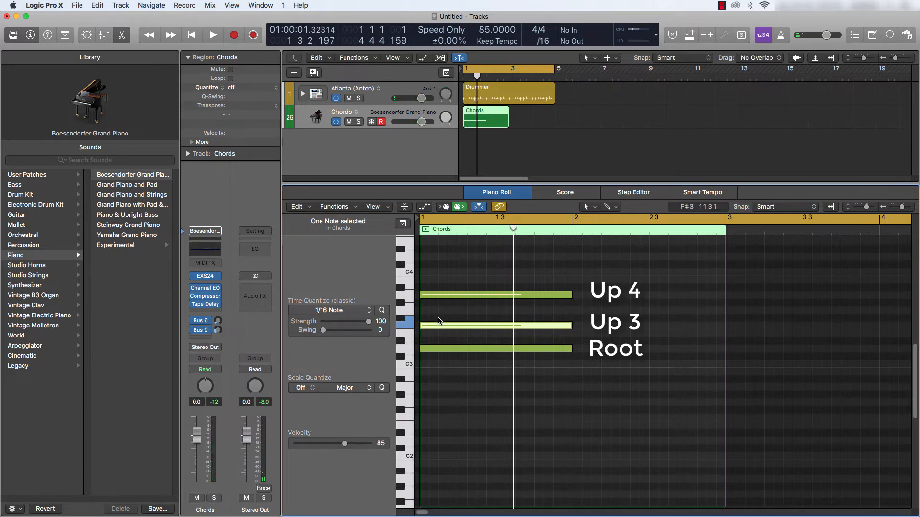
pyautogui.press('space')
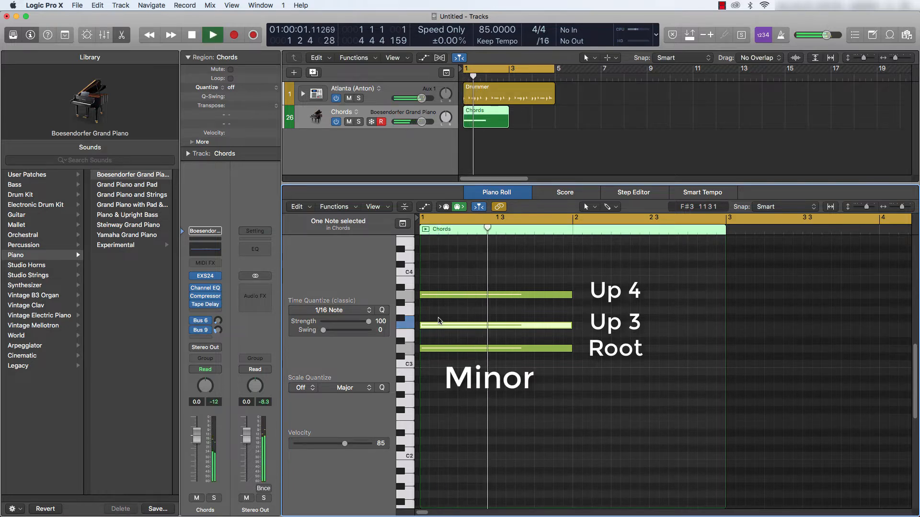
pyautogui.press('space')
pyautogui.click(444, 281)
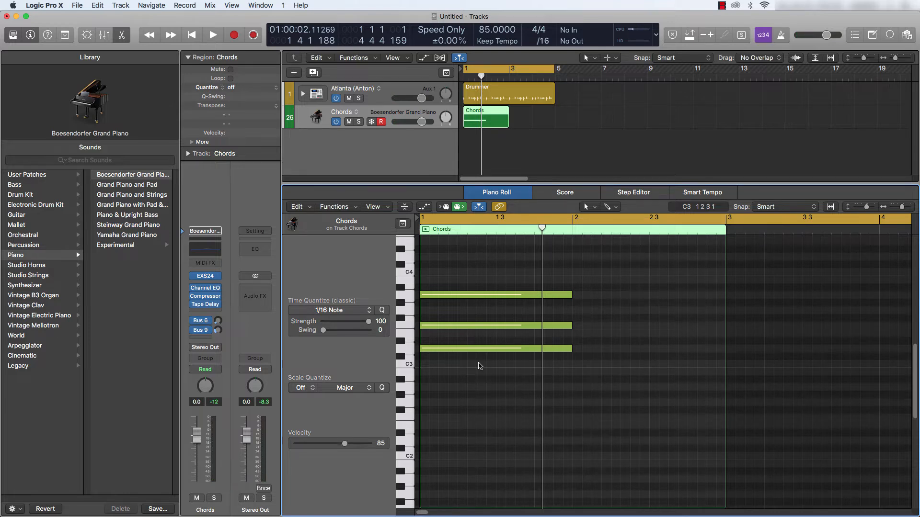
# Step: Audition notes from D3 upward on the Piano Roll keyboard to find the root of the second chord
pyautogui.click(407, 349)
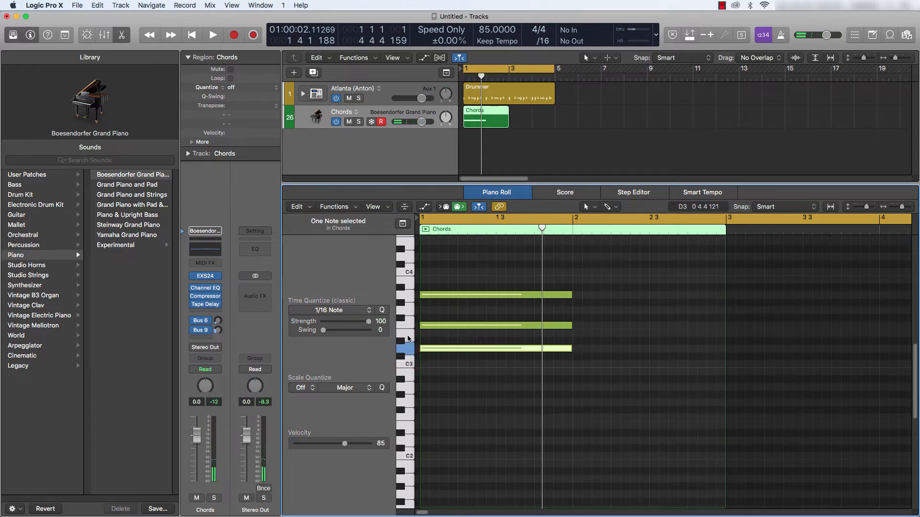
pyautogui.click(408, 336)
pyautogui.click(407, 324)
pyautogui.click(406, 307)
pyautogui.click(406, 339)
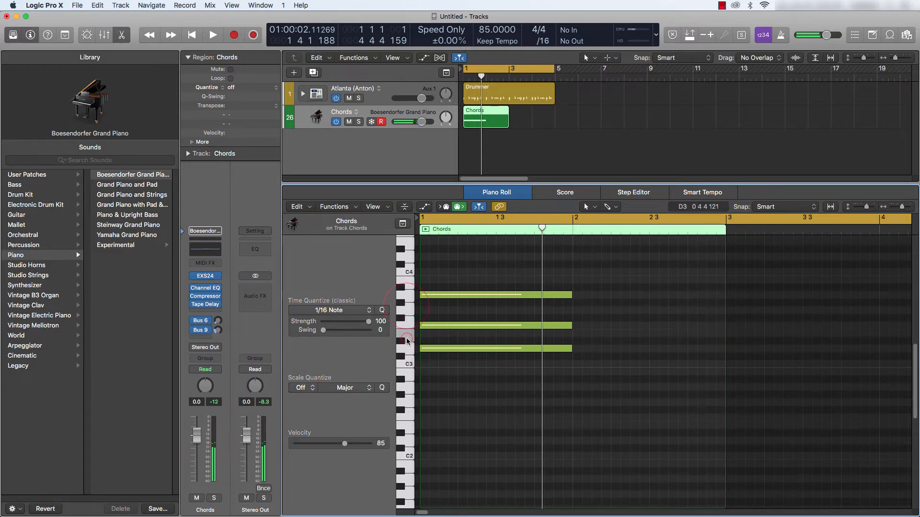
pyautogui.click(407, 348)
pyautogui.click(407, 325)
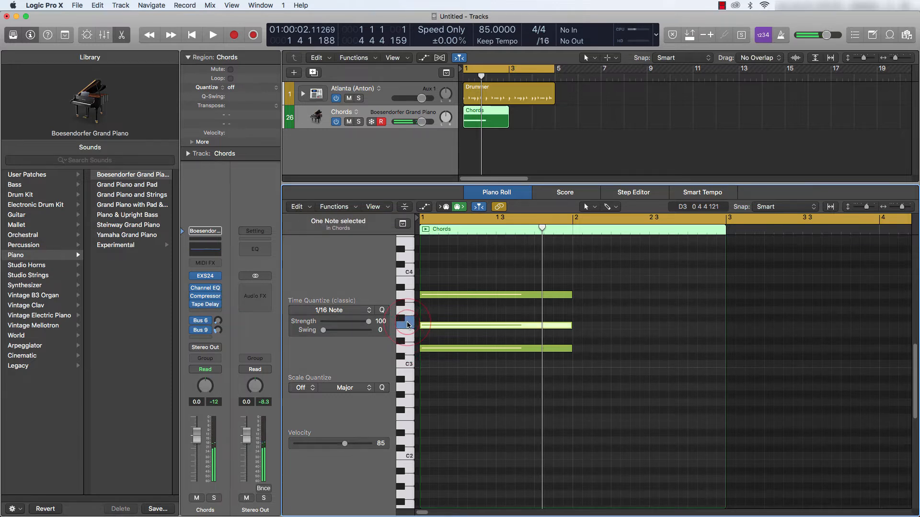
pyautogui.click(405, 312)
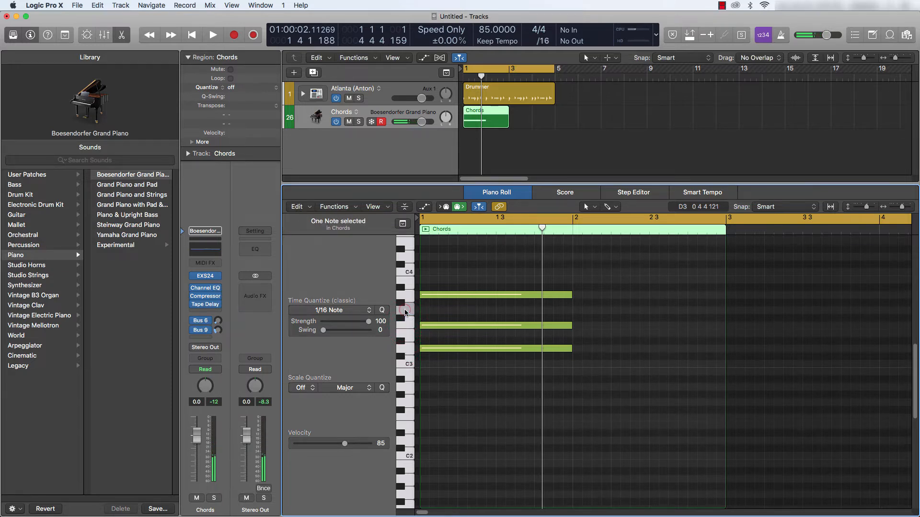
pyautogui.click(405, 321)
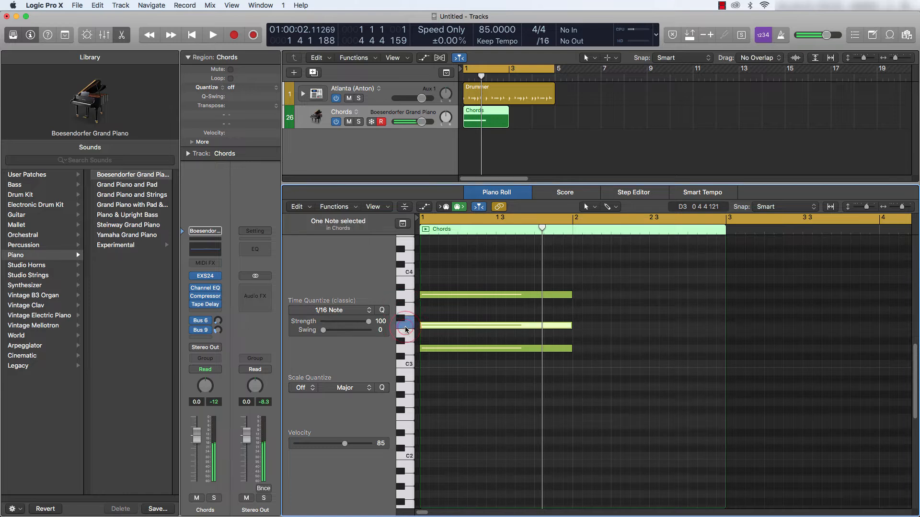
pyautogui.click(406, 321)
pyautogui.click(406, 322)
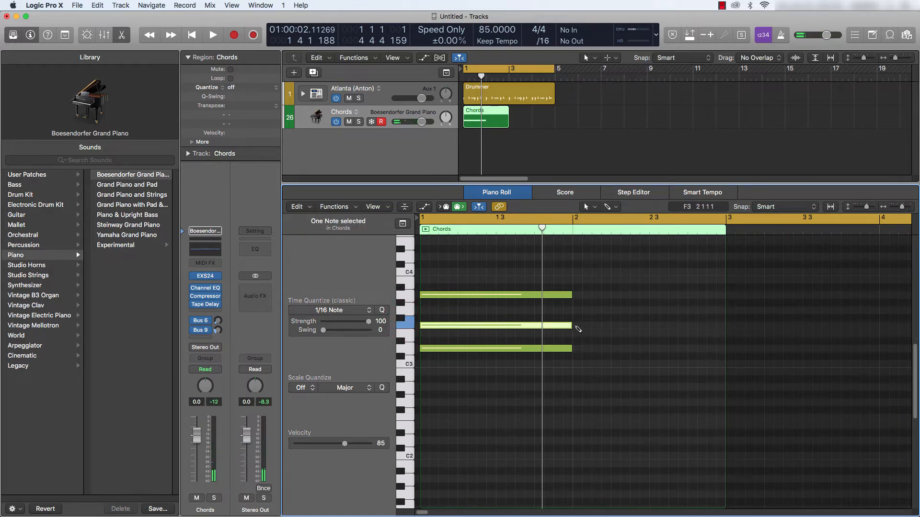
# Step: Build a one-bar major chord of F3, A3 and C4 in bar 2, audition it, and play both chords from the start
pyautogui.click(578, 329)
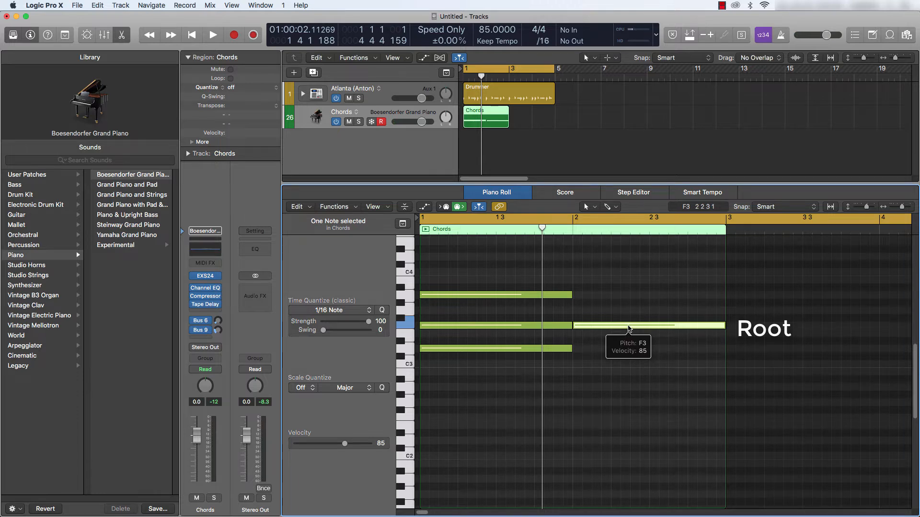
pyautogui.moveTo(629, 329); pyautogui.dragTo(631, 274)
pyautogui.moveTo(613, 348); pyautogui.dragTo(605, 245)
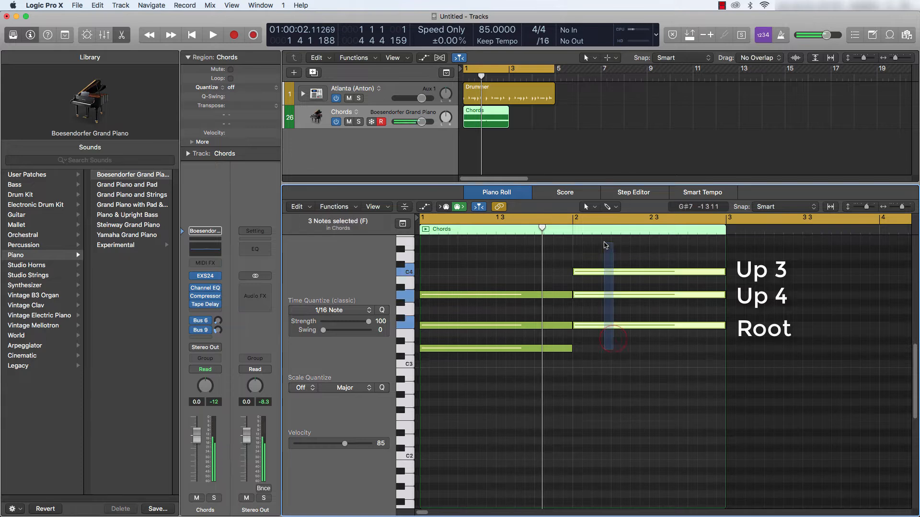
pyautogui.click(647, 339)
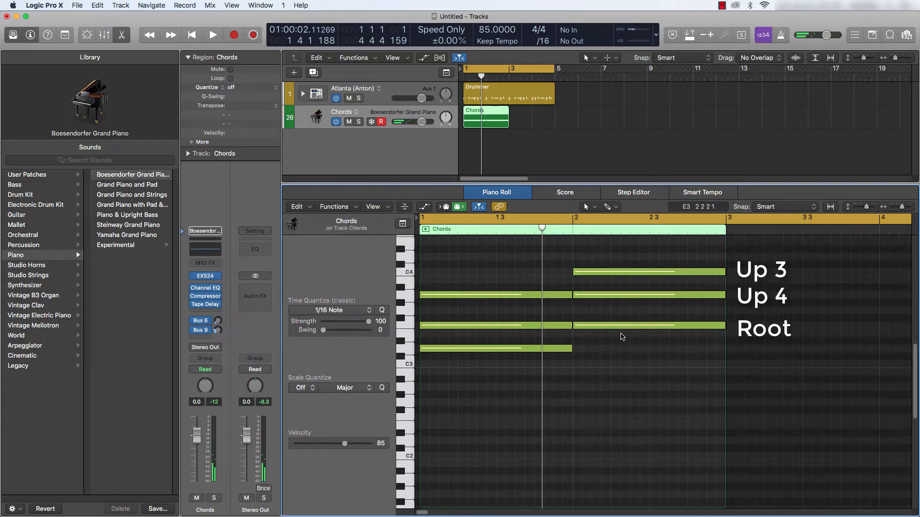
pyautogui.press('Return')
pyautogui.press('space')
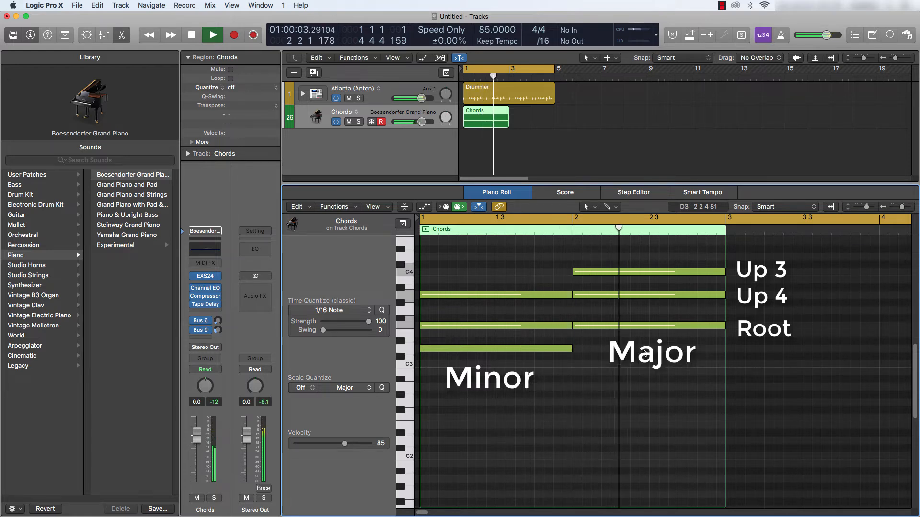
# Step: Lower the bar 2 chord's middle note by one semitone to make it minor, and play back the progression
pyautogui.click(627, 295)
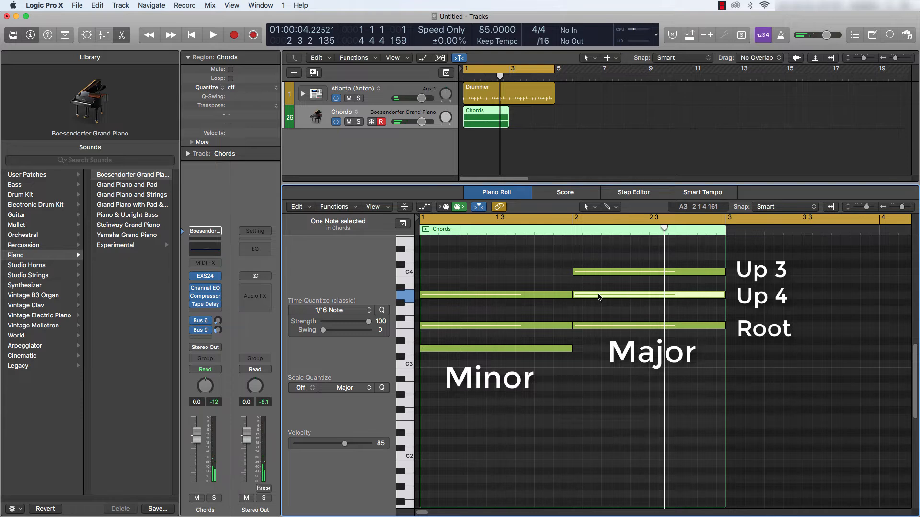
pyautogui.hotkey('alt', 'Down')
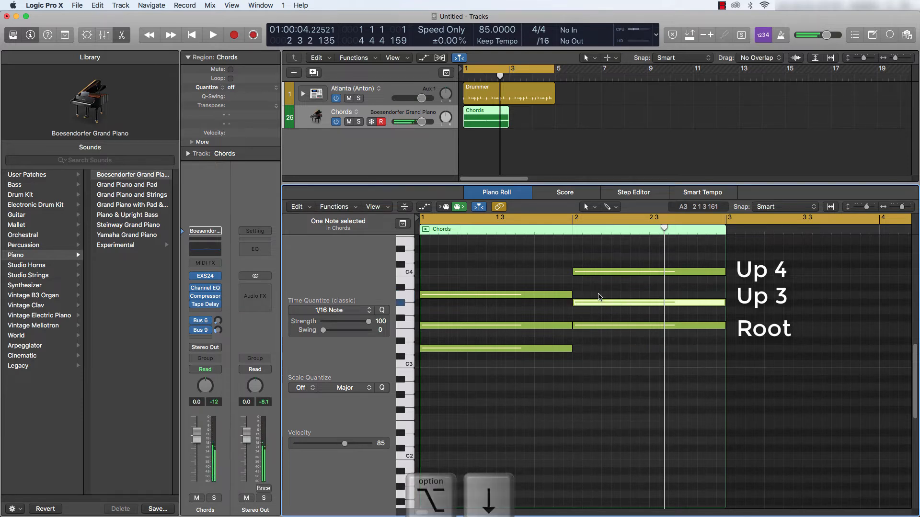
pyautogui.moveTo(598, 302); pyautogui.dragTo(598, 302)
pyautogui.press('space')
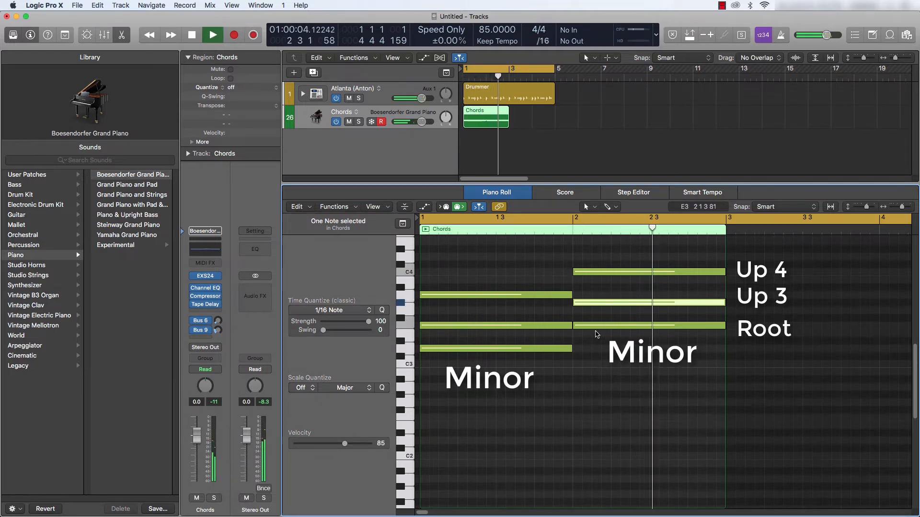
pyautogui.press('space')
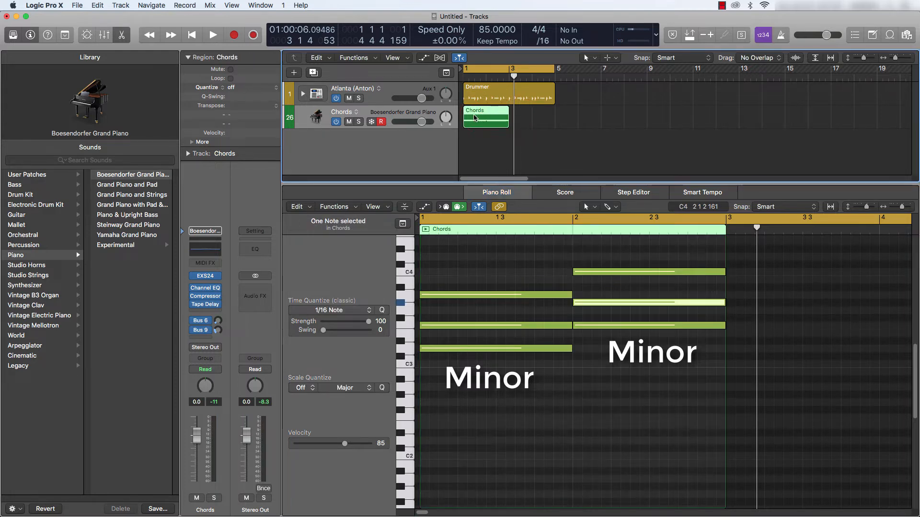
# Step: Set the cycle range to match the two-bar Chords region
pyautogui.press('u')
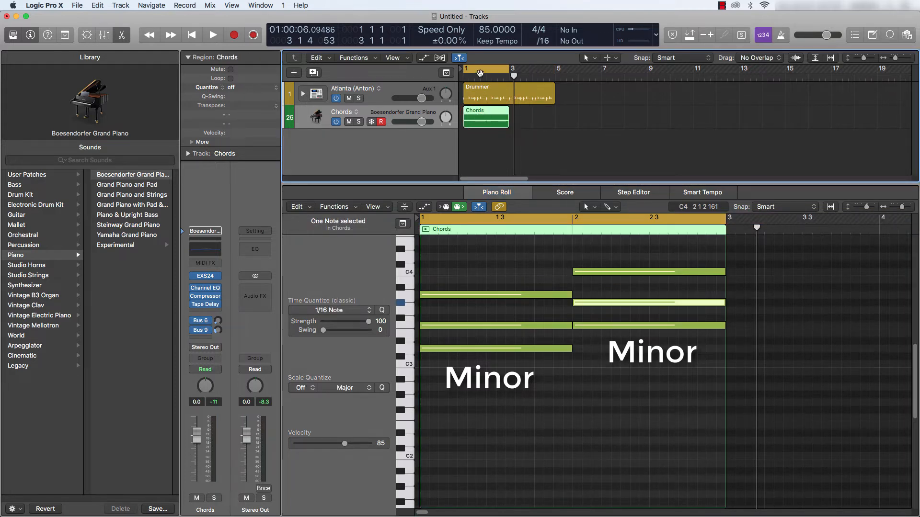
# Step: Play back the looped two-bar chord progression, stop it, and return the playhead to the start of bar 1
pyautogui.press('space')
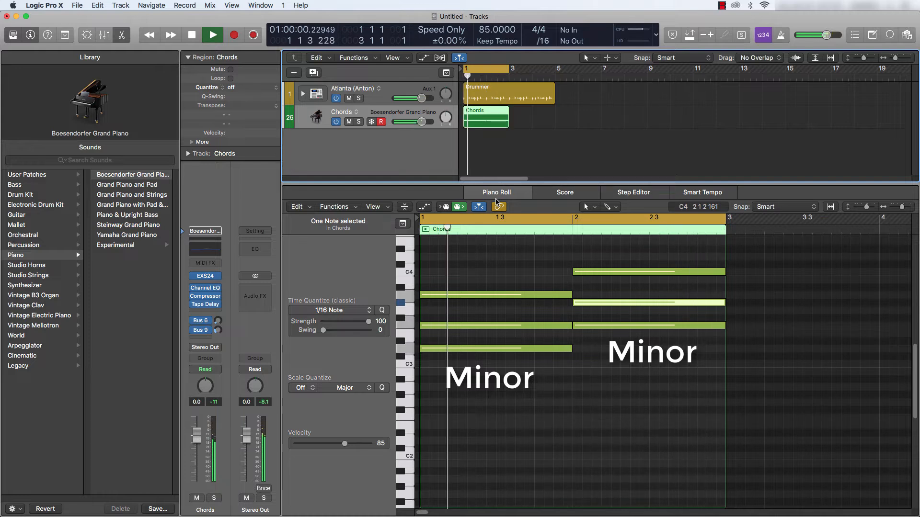
pyautogui.press('space')
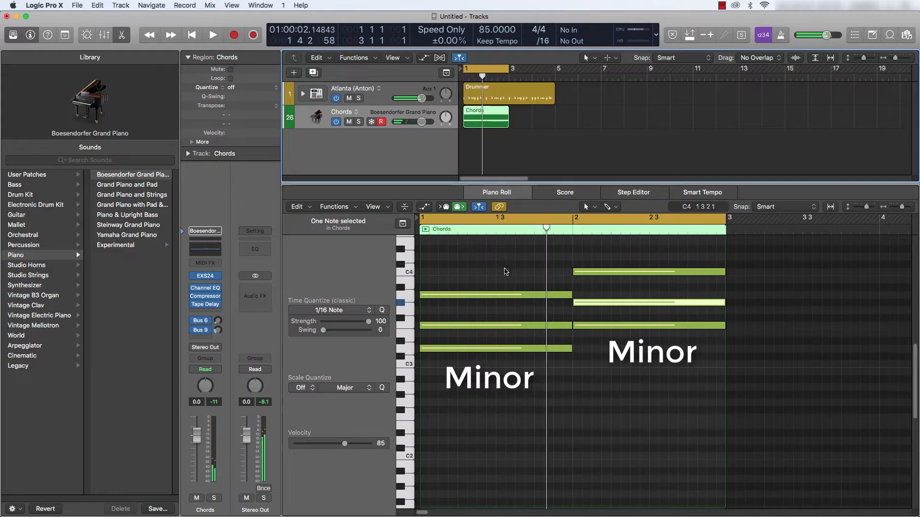
pyautogui.click(505, 272)
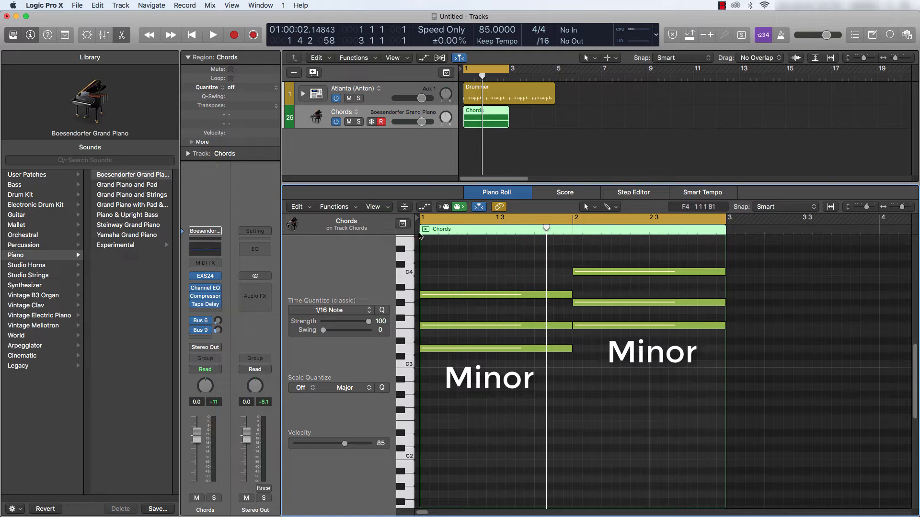
pyautogui.press('Return')
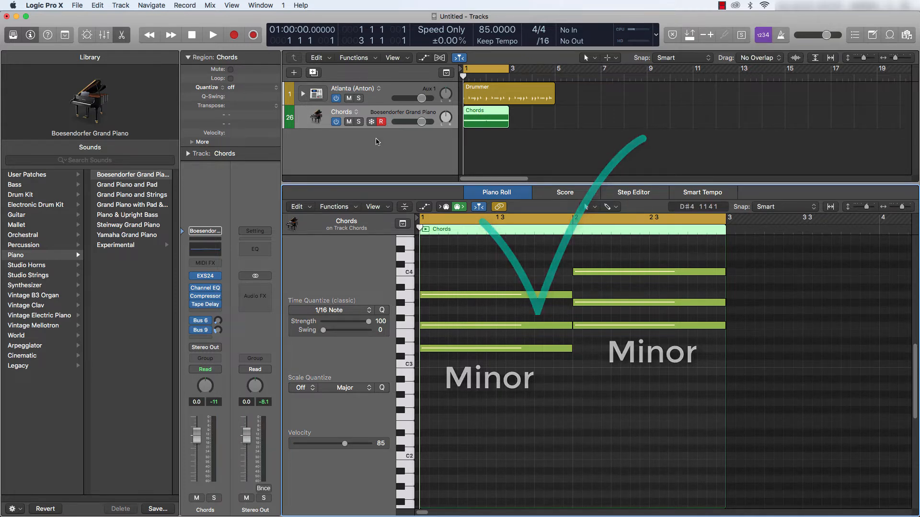
# Step: Create one new software instrument track and load the Deep Sub Bass patch from the Synthesizer category's Bass sounds
pyautogui.click(294, 73)
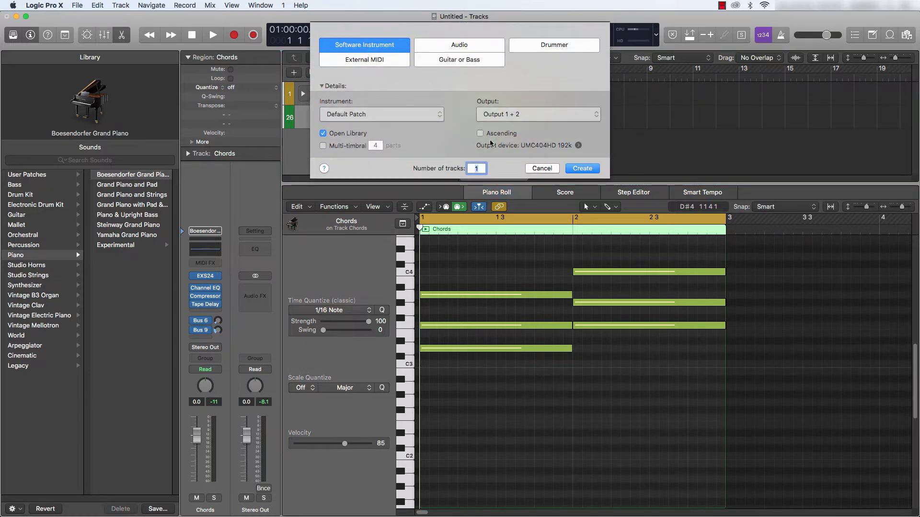
pyautogui.click(573, 168)
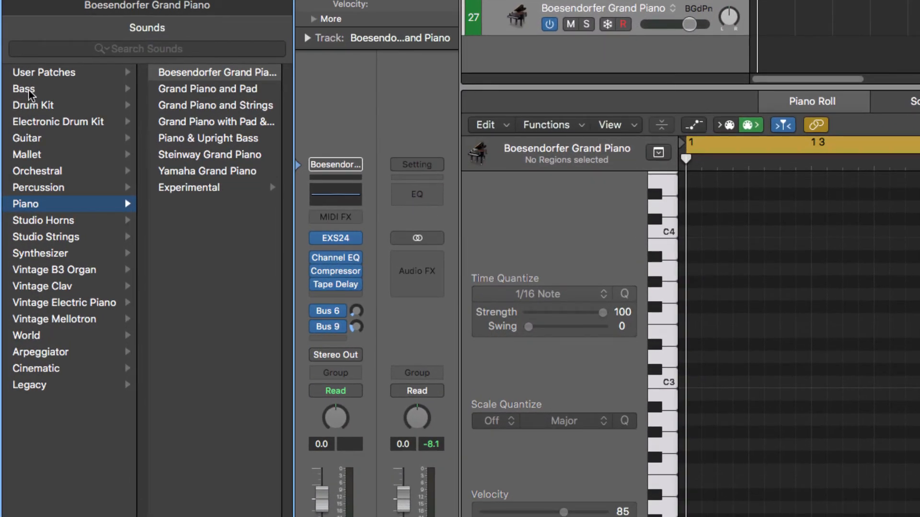
pyautogui.click(28, 89)
pyautogui.rightClick(28, 89)
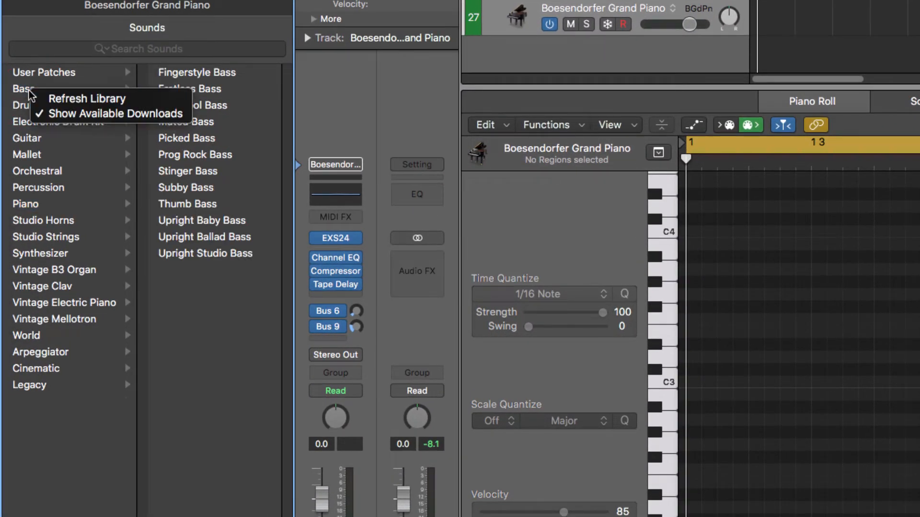
pyautogui.click(28, 89)
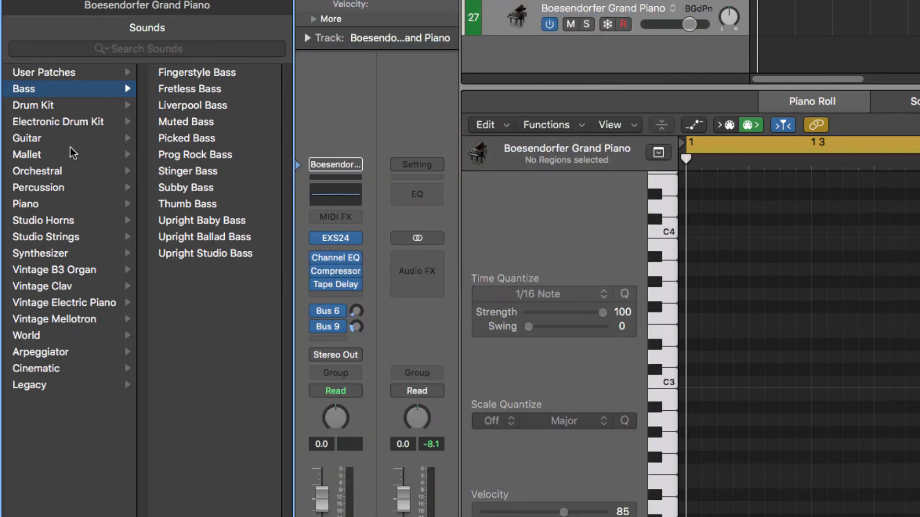
pyautogui.click(50, 254)
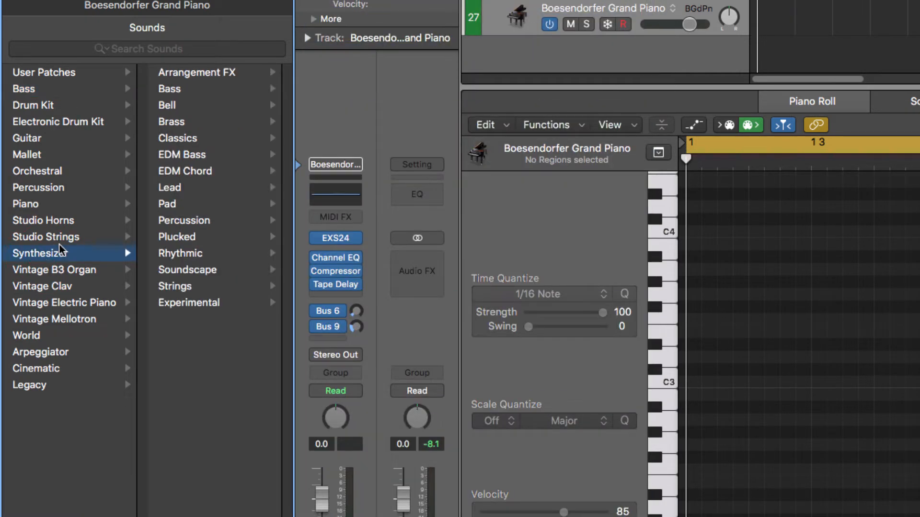
pyautogui.click(228, 93)
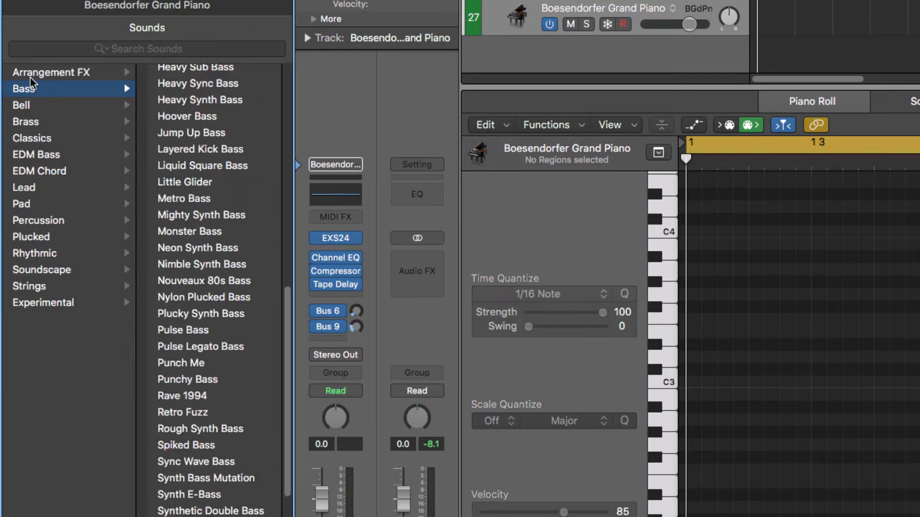
pyautogui.scroll(-10, 175, 299)
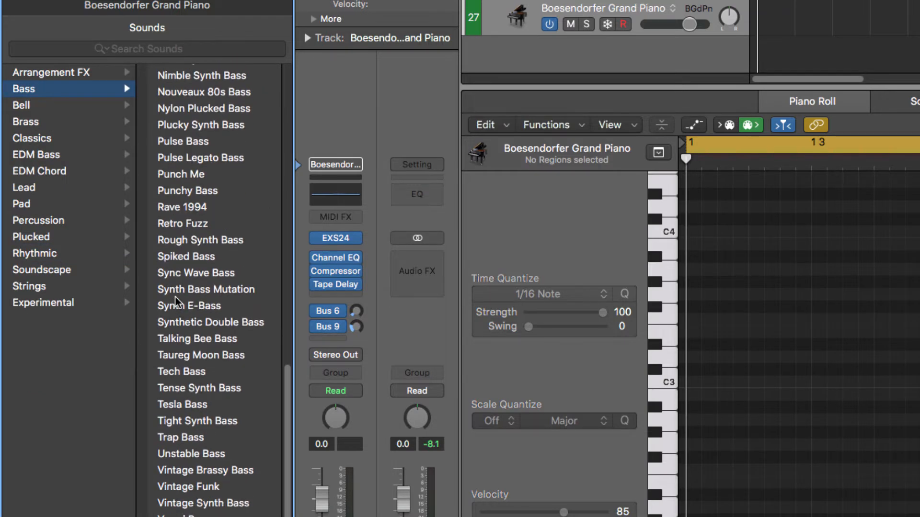
pyautogui.scroll(15, 175, 301)
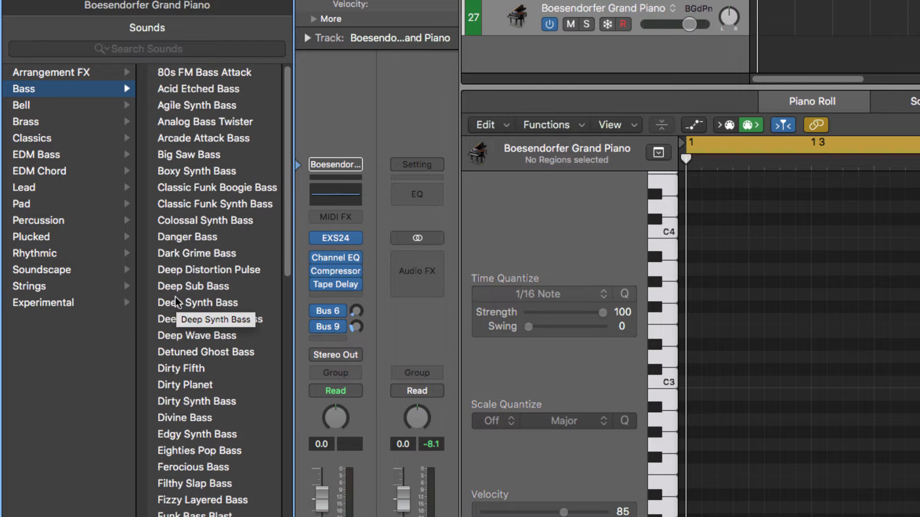
pyautogui.scroll(-2, 183, 125)
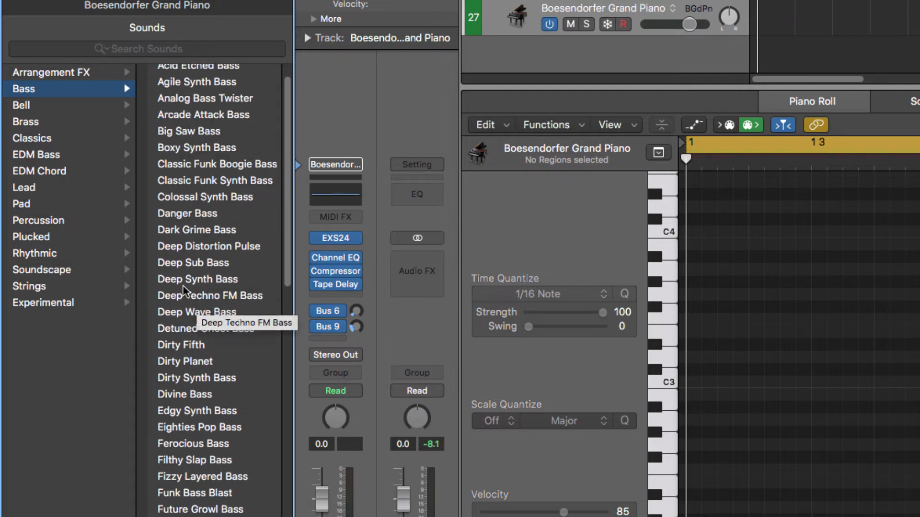
pyautogui.click(176, 267)
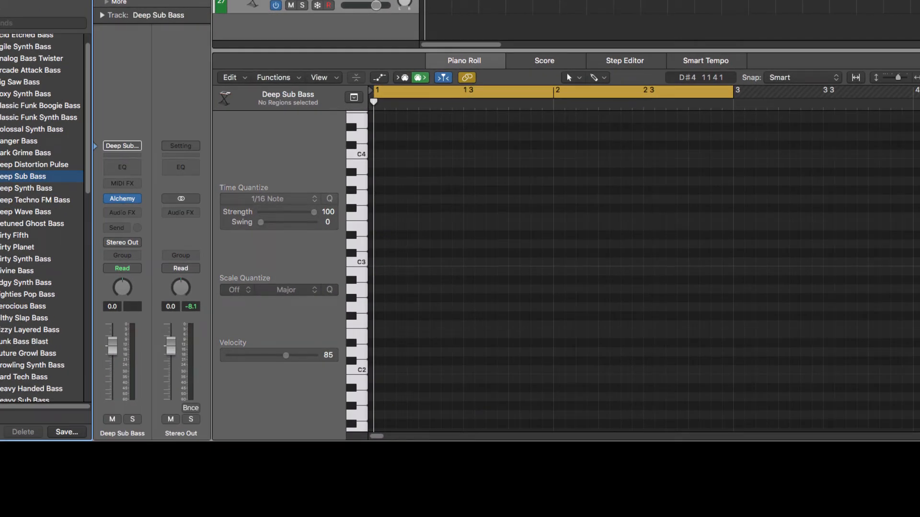
# Step: Copy the root notes of both piano chords, D3 in bar 1 and F3 in bar 2, from the Chords region
pyautogui.click(446, 1)
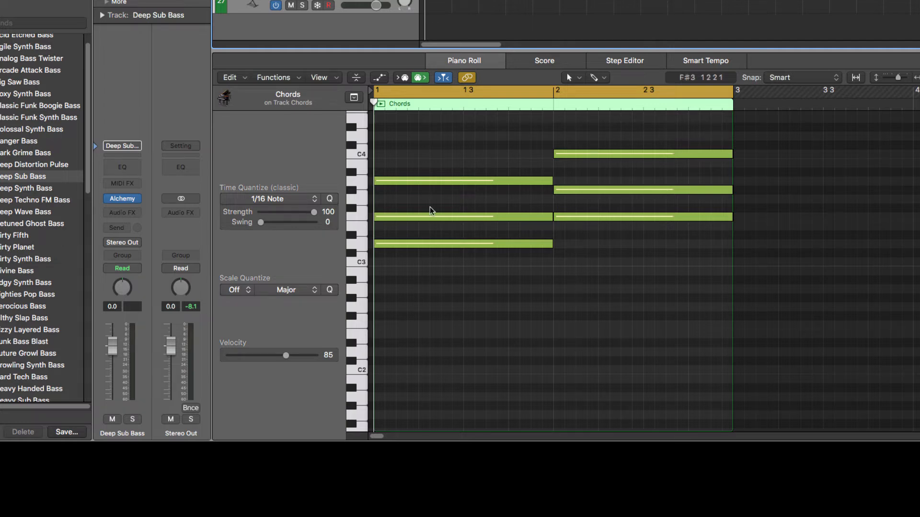
pyautogui.click(438, 244)
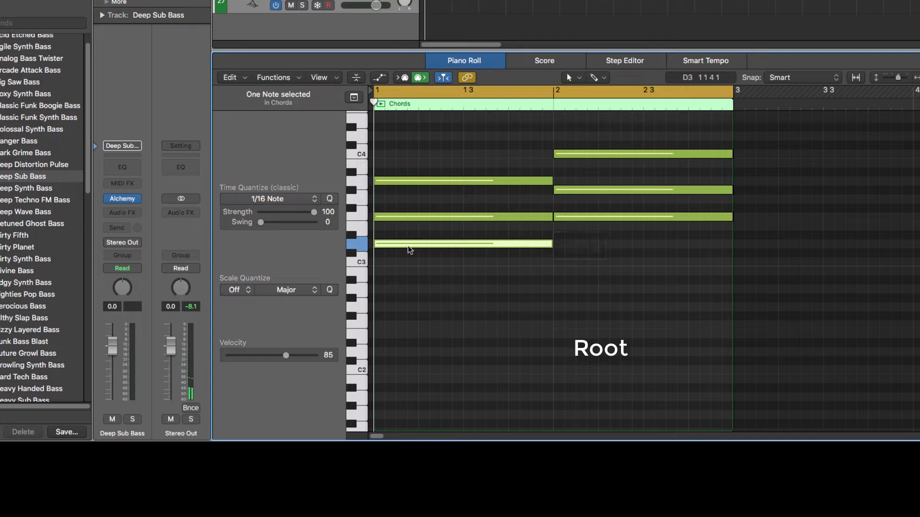
pyautogui.keyDown('shift'); pyautogui.click(584, 219); pyautogui.keyUp('shift')
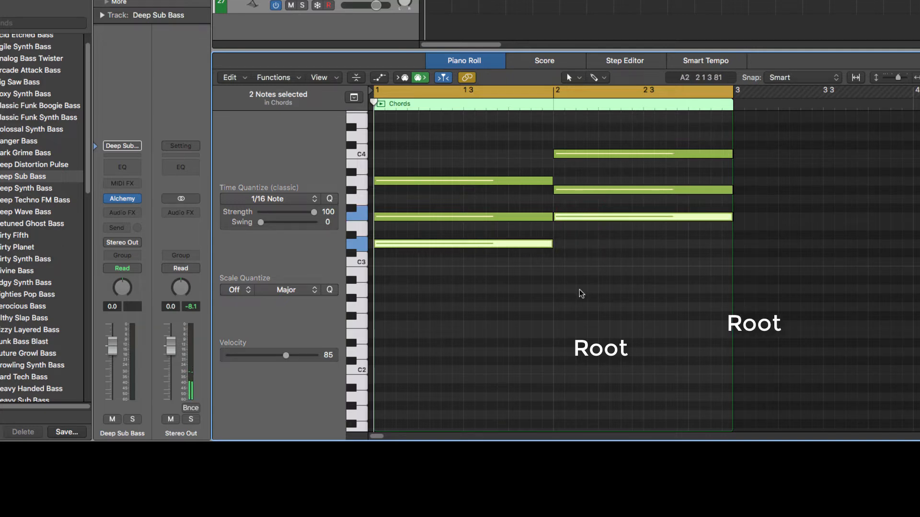
pyautogui.press('super+c')
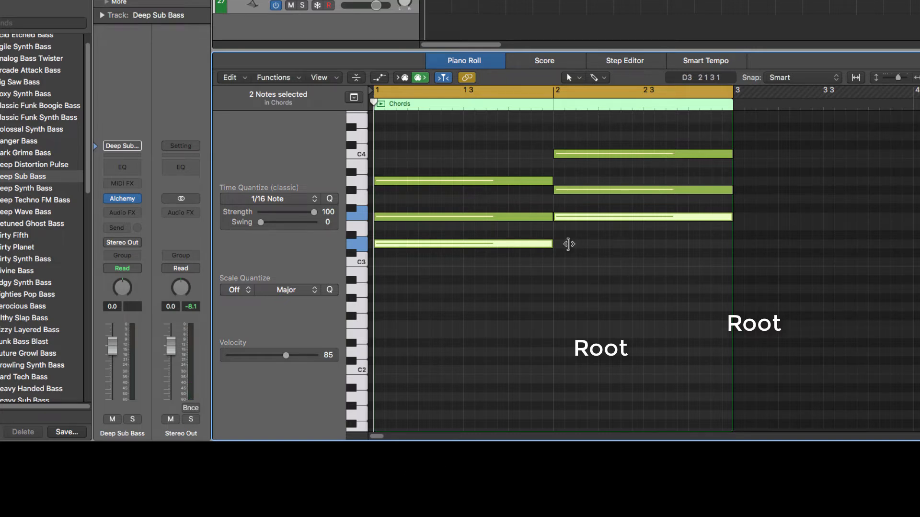
# Step: Create an empty MIDI region at bar 1 on the Deep Sub Bass track and extend it to two bars
pyautogui.click(421, 6)
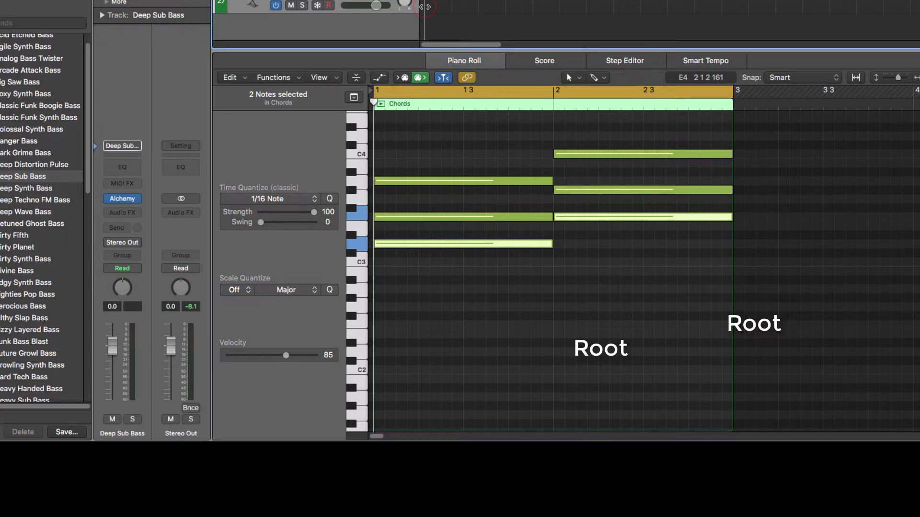
pyautogui.rightClick(434, 3)
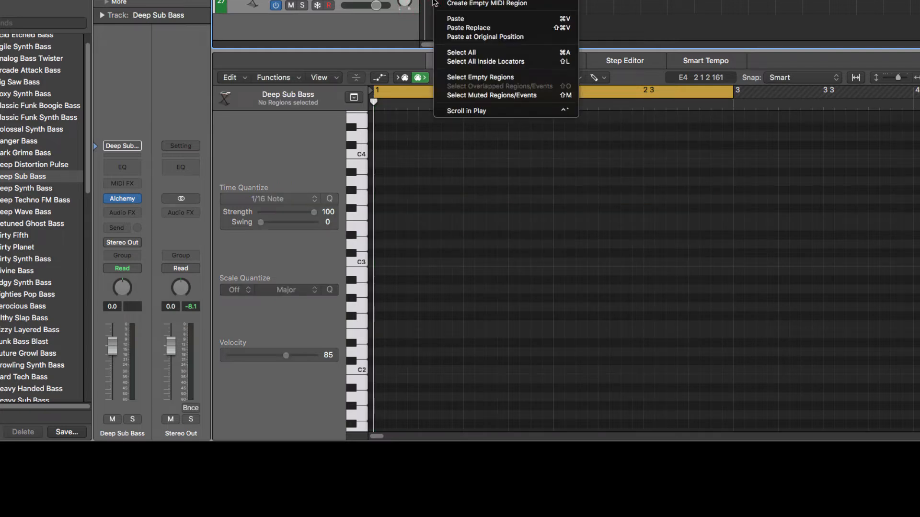
pyautogui.click(463, 5)
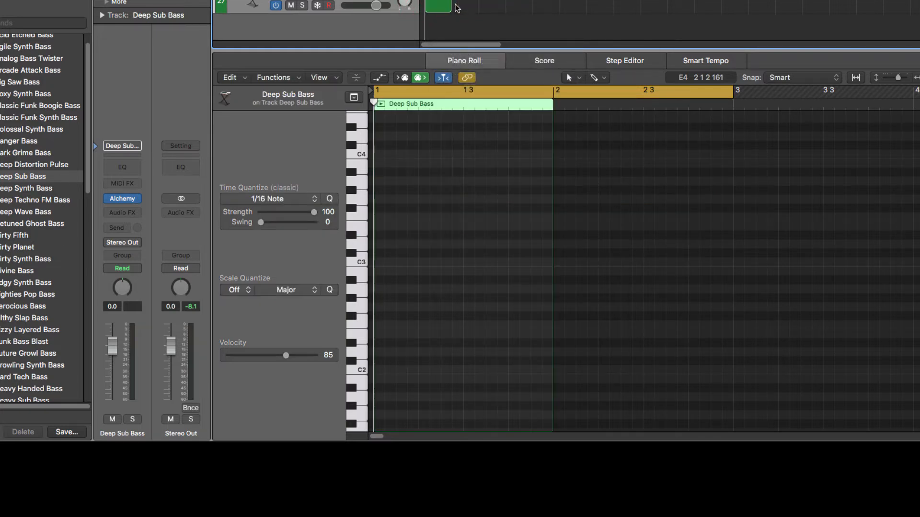
pyautogui.click(449, 6)
pyautogui.moveTo(479, 7); pyautogui.dragTo(479, 7)
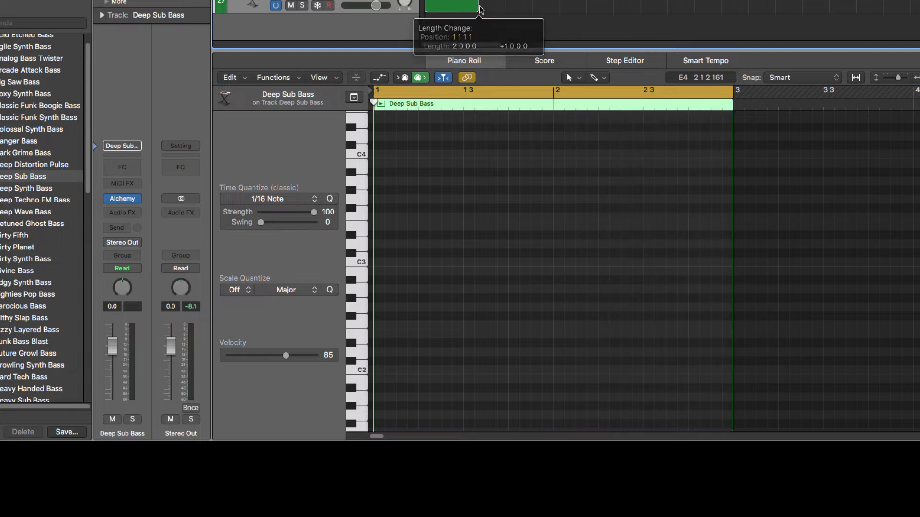
# Step: Paste the copied root notes at the start of the Deep Sub Bass region and audition D3
pyautogui.click(431, 195)
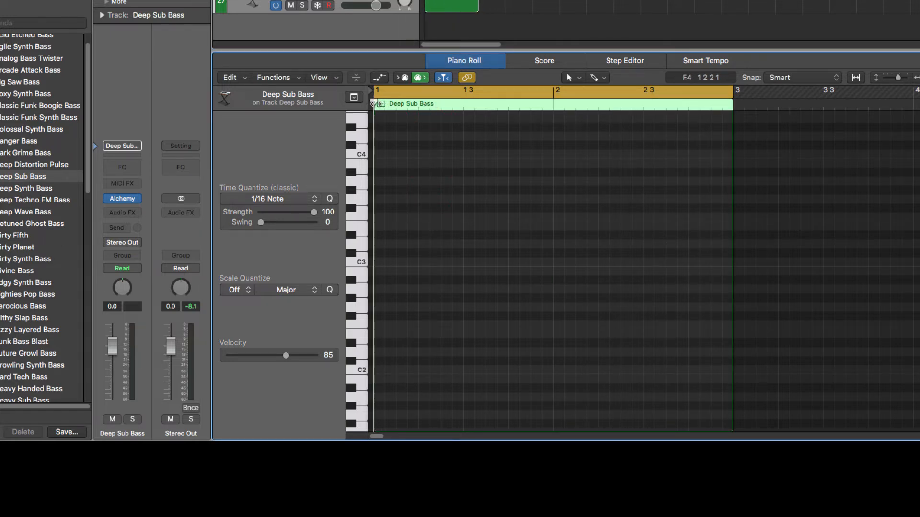
pyautogui.press('super+v')
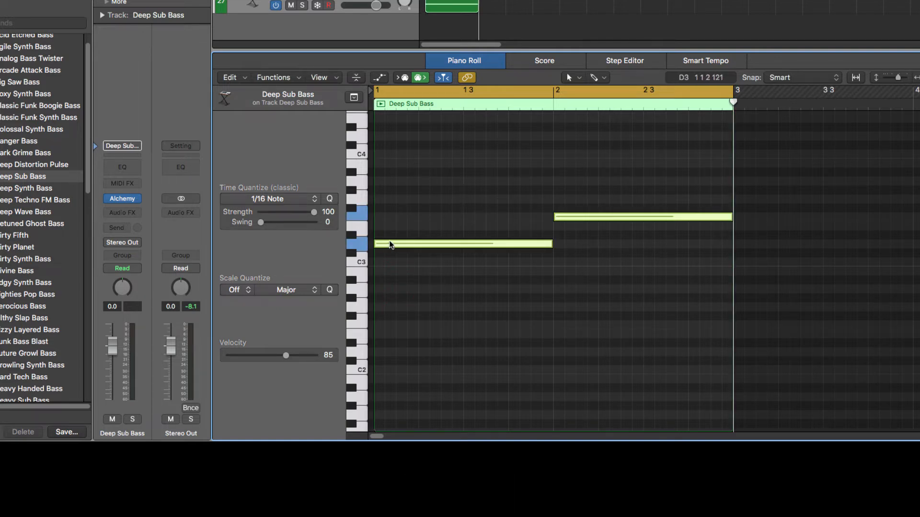
pyautogui.click(356, 245)
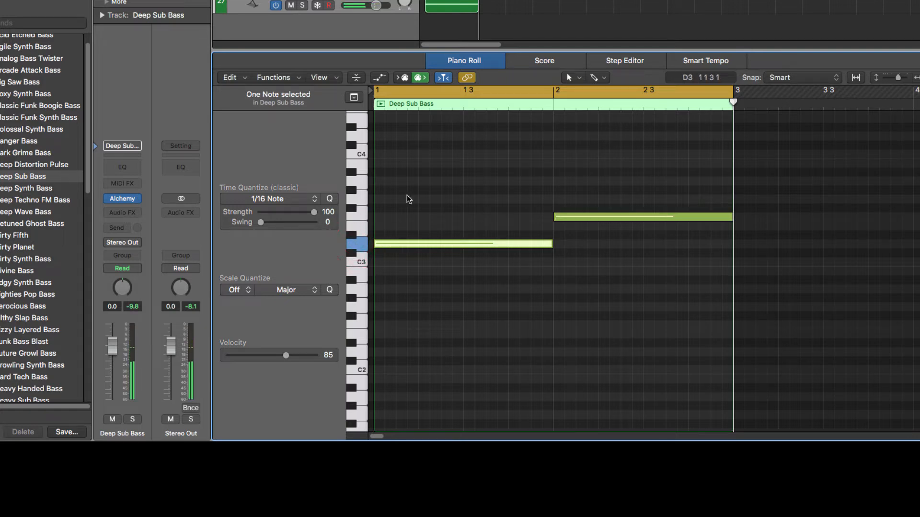
# Step: Transpose both bass notes down one octave and play back the bassline
pyautogui.moveTo(406, 180); pyautogui.dragTo(571, 269)
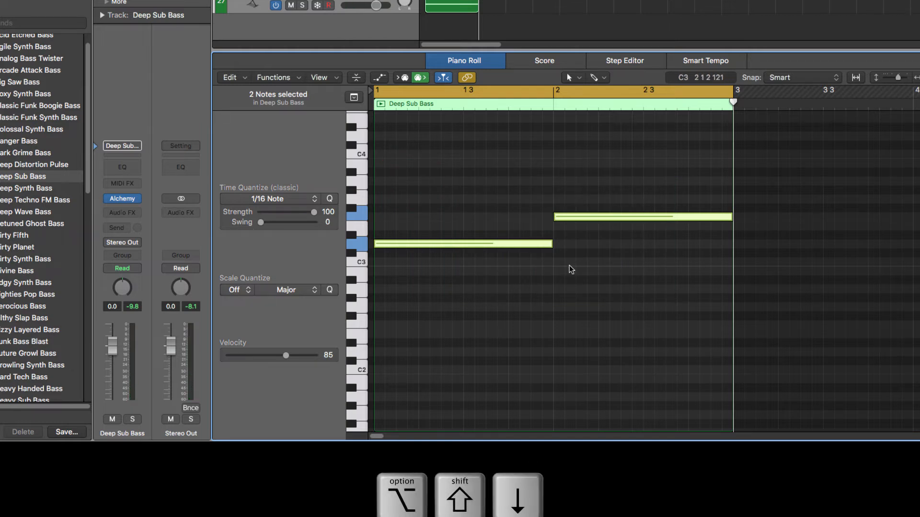
pyautogui.hotkey('alt', 'shift', 'Down')
pyautogui.press('space')
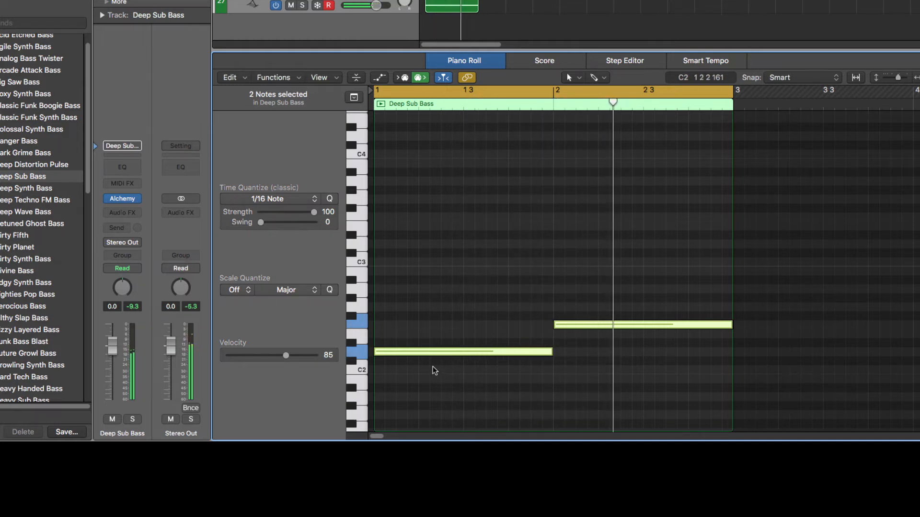
# Step: Raise the bar 1 bass note by one octave to D3, leaving the bar 2 note low, and play back the bassline
pyautogui.click(422, 343)
pyautogui.click(421, 351)
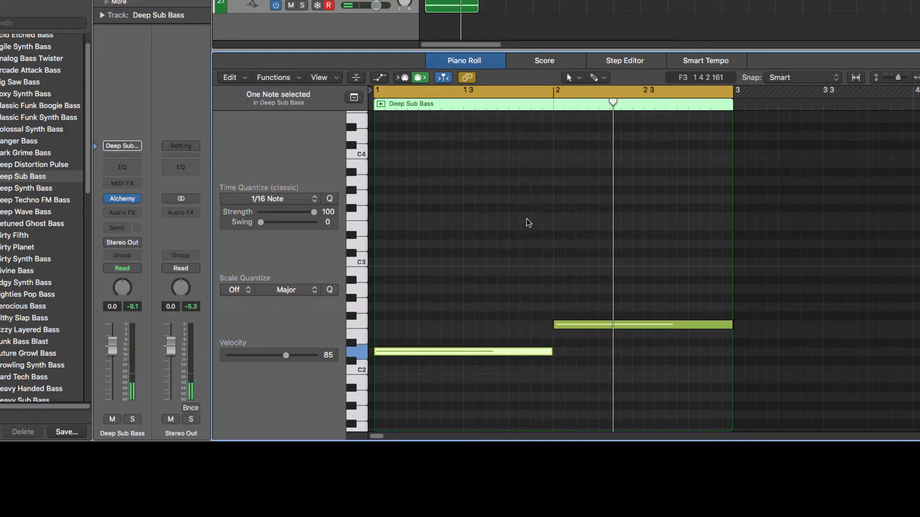
pyautogui.click(436, 263)
pyautogui.click(435, 350)
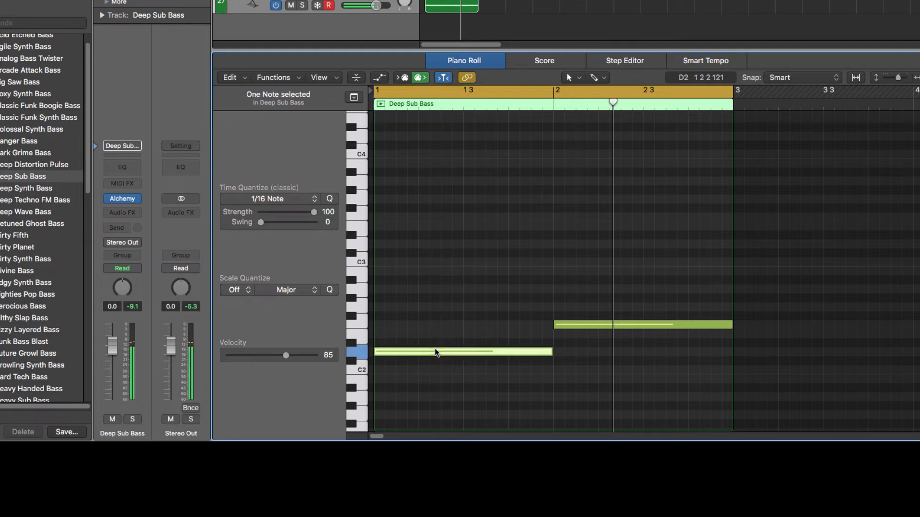
pyautogui.hotkey('alt', 'shift', 'Up')
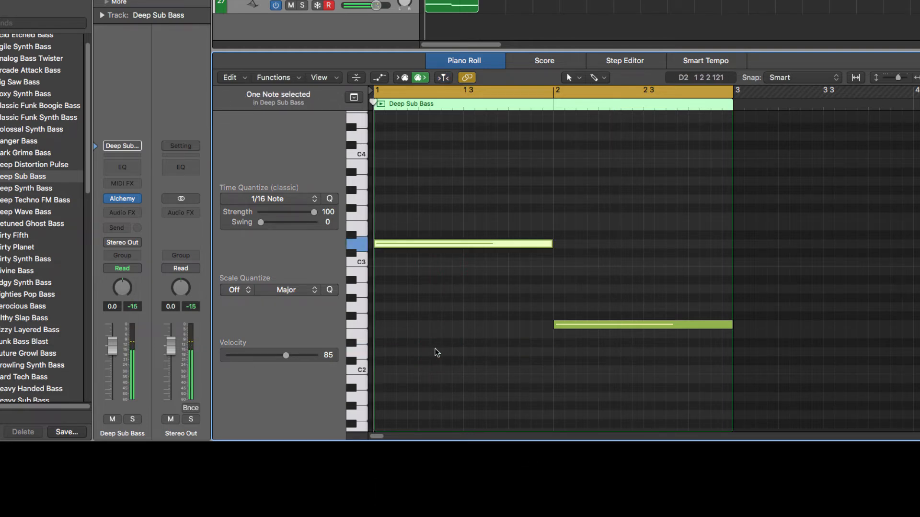
pyautogui.click(378, 243)
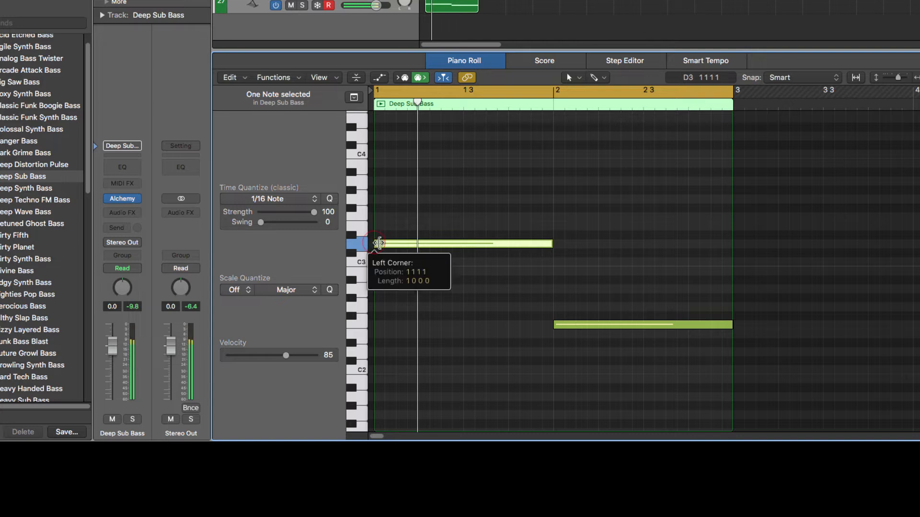
pyautogui.moveTo(378, 243); pyautogui.dragTo(377, 244)
pyautogui.press('space')
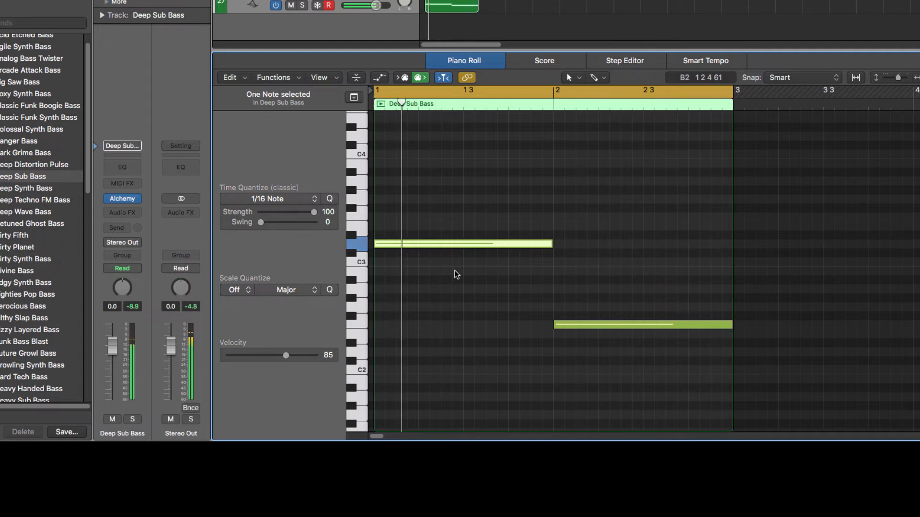
pyautogui.press('space')
pyautogui.click(448, 179)
pyautogui.click(466, 245)
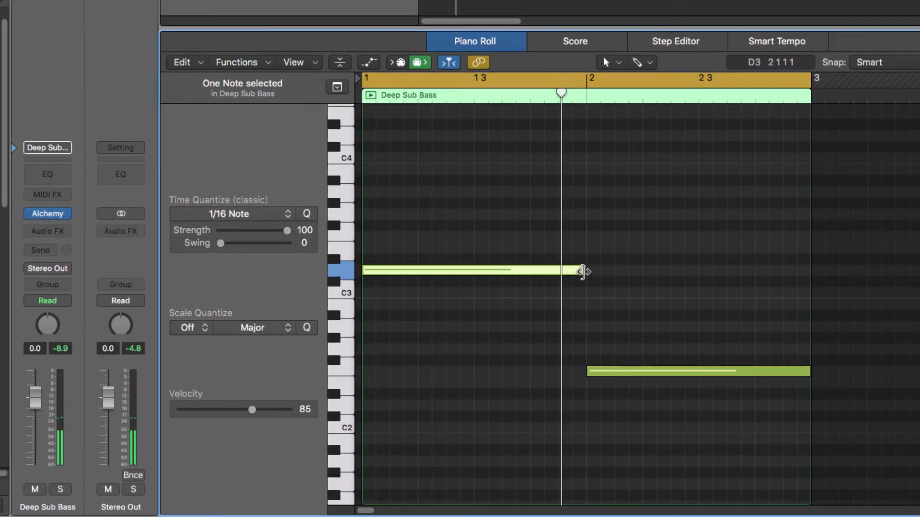
pyautogui.moveTo(555, 248); pyautogui.dragTo(386, 273)
pyautogui.press('super+z')
# Step: Shorten both bass notes to a sixteenth, copy each to the fourth sixteenth of its bar, and play back the pattern
pyautogui.moveTo(479, 190); pyautogui.dragTo(620, 389)
pyautogui.moveTo(584, 270); pyautogui.dragTo(410, 273)
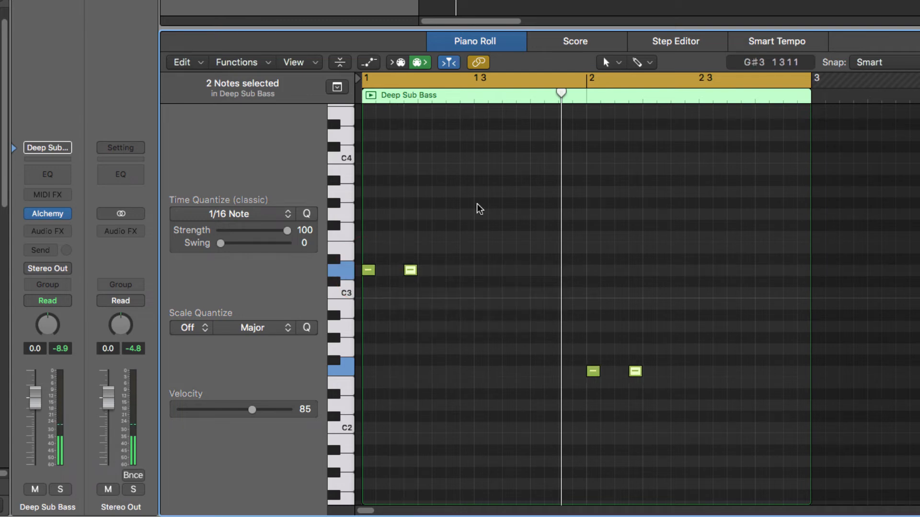
pyautogui.press('space')
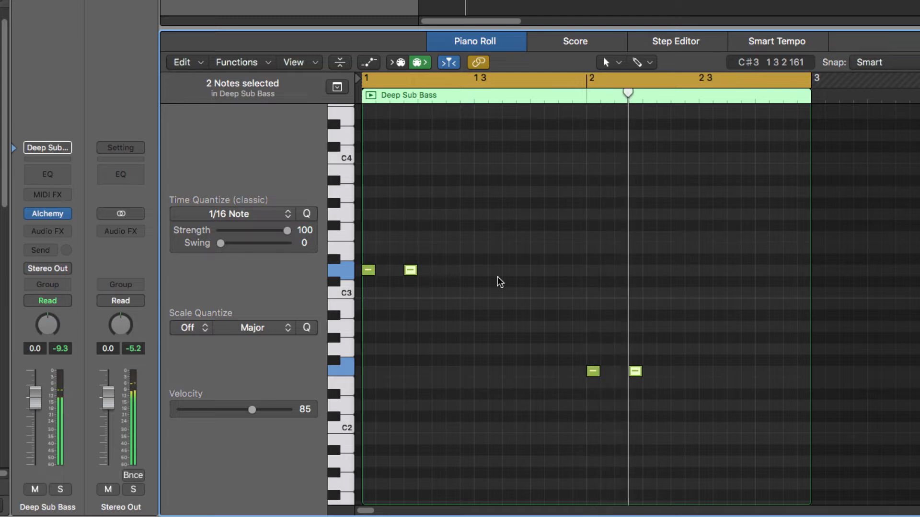
# Step: Copy the selected bass note in each bar to the bar's sixth sixteenth and play back the pattern
pyautogui.press('space')
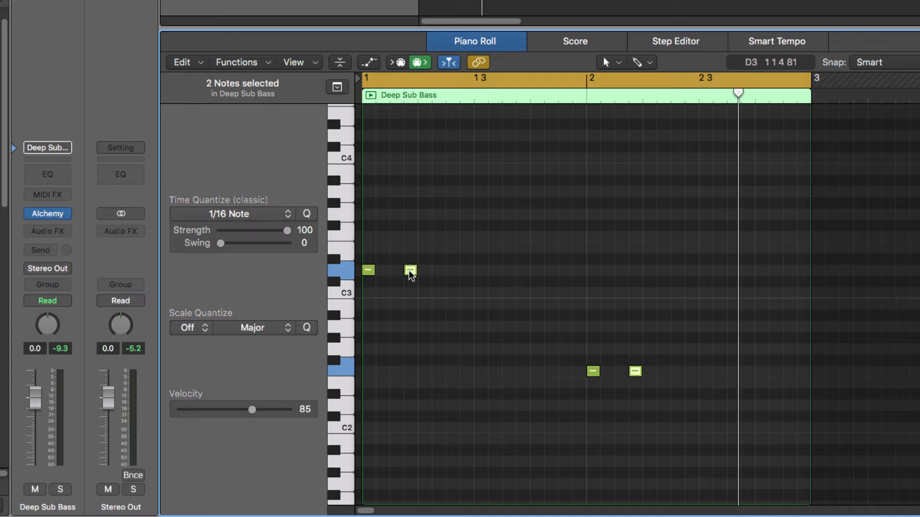
pyautogui.moveTo(411, 273); pyautogui.dragTo(439, 273)
pyautogui.press('space')
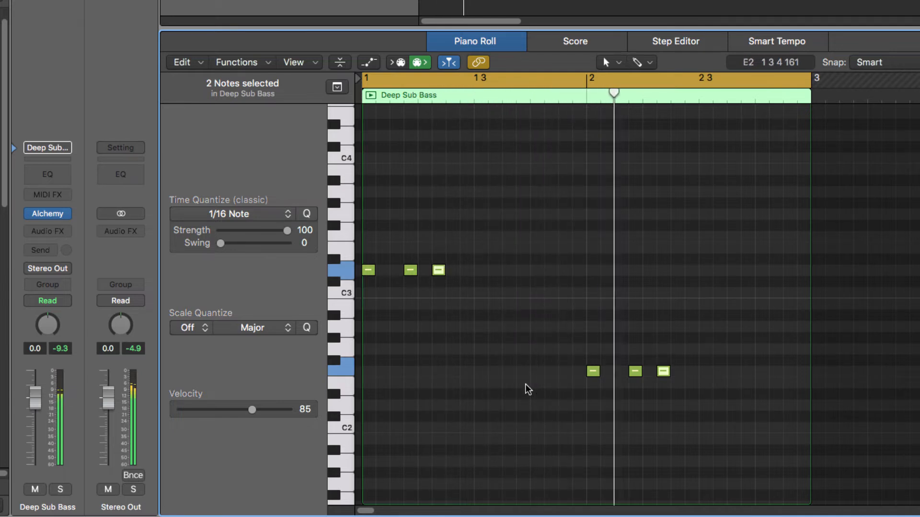
pyautogui.press('space')
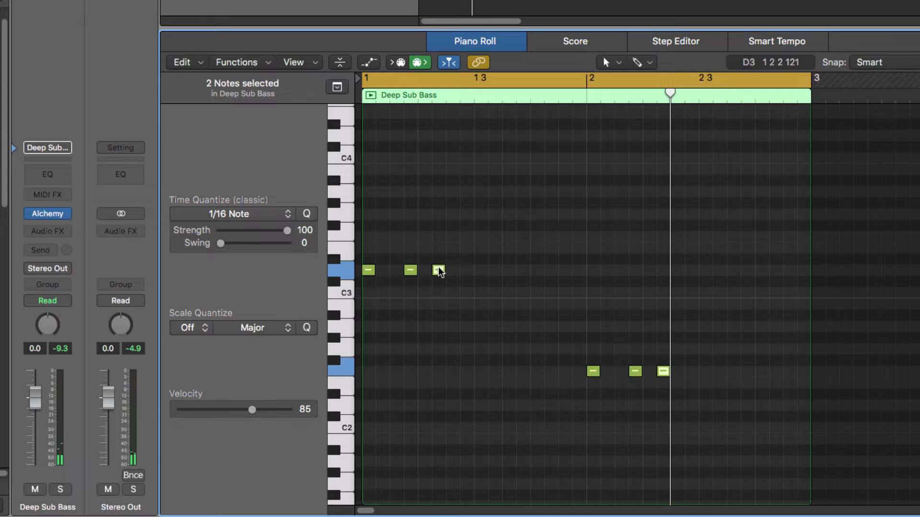
# Step: Copy the last bass note of each bar one octave lower to the fourteenth sixteenth, lengthen the copies to three sixteenths, and play back
pyautogui.moveTo(438, 270); pyautogui.dragTo(584, 405)
pyautogui.press('space')
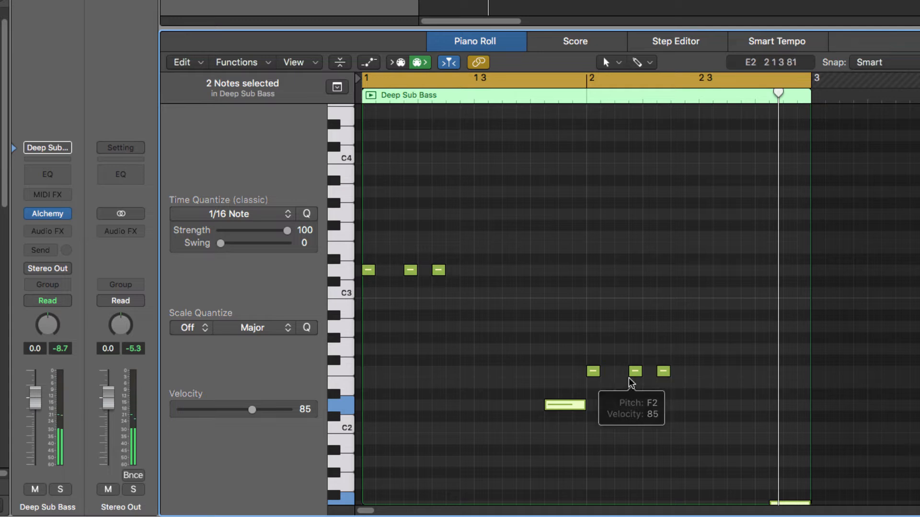
pyautogui.click(575, 417)
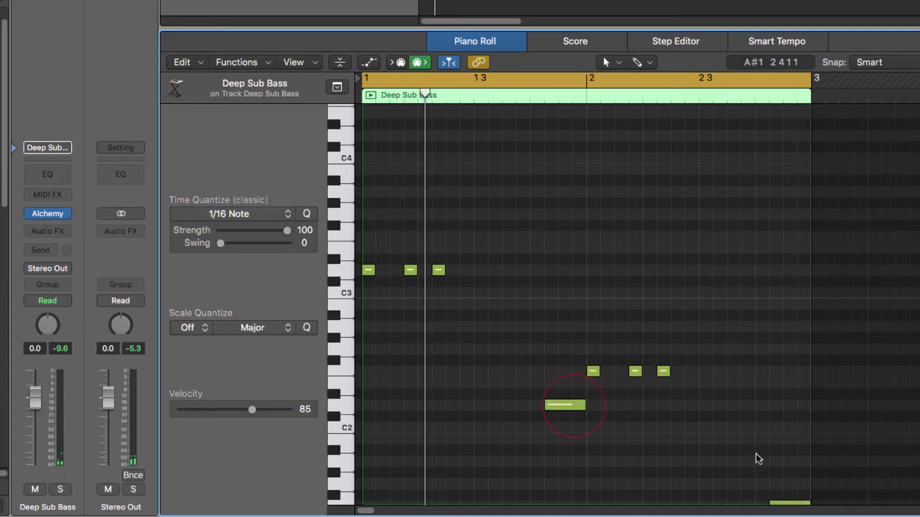
# Step: Raise the final bass note of bar 2 by two octaves to F3 and play back the bassline
pyautogui.scroll(-2, 762, 464)
pyautogui.click(783, 486)
pyautogui.hotkey('alt', 'shift', 'Up')
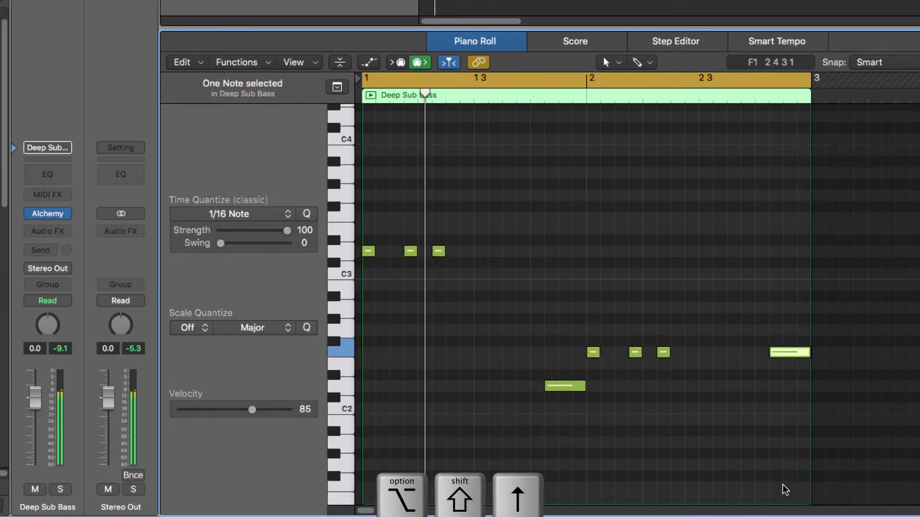
pyautogui.hotkey('alt', 'shift', 'Up')
pyautogui.press('space')
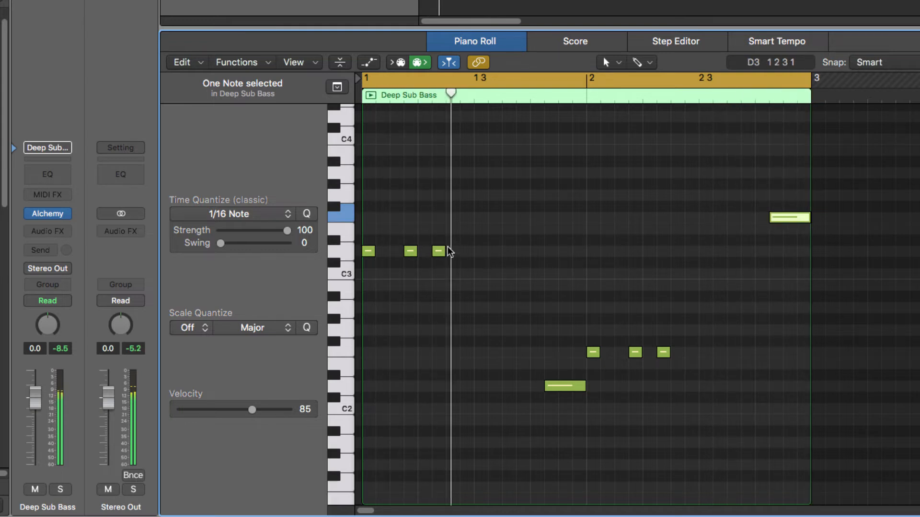
pyautogui.press('space')
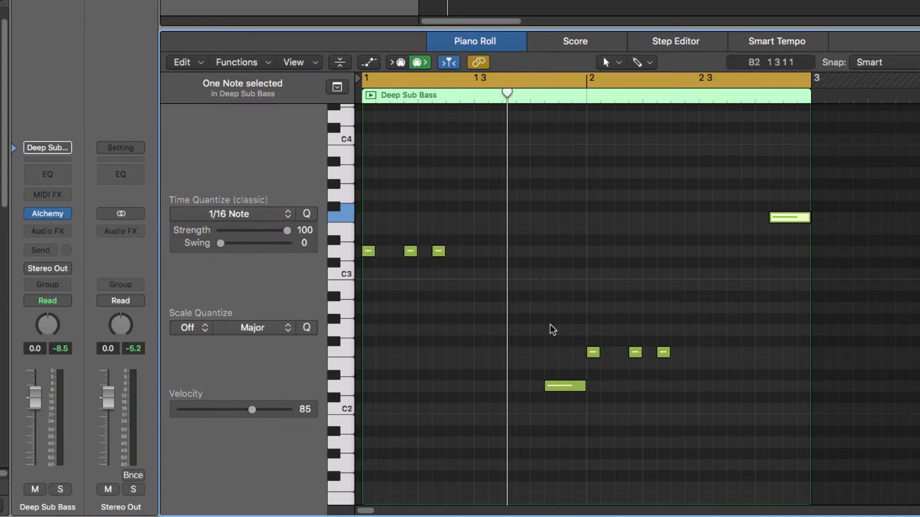
# Step: Create a software instrument track with the Harlequin patch from the Synthesizer Bell sounds and return the playhead to bar 1
pyautogui.click(440, 181)
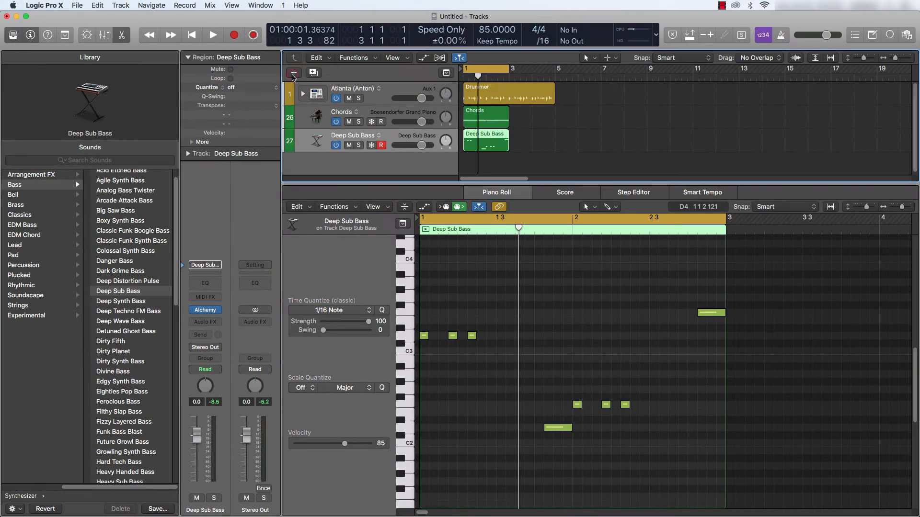
pyautogui.click(293, 74)
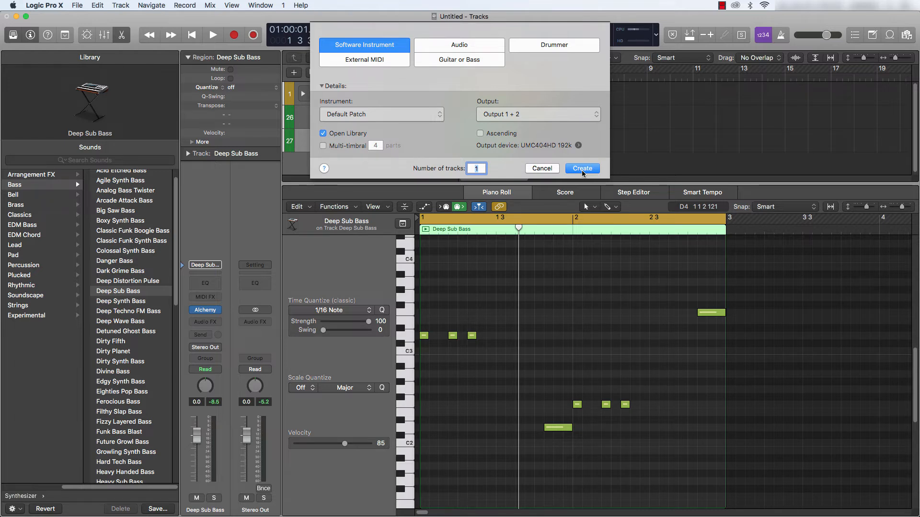
pyautogui.click(582, 169)
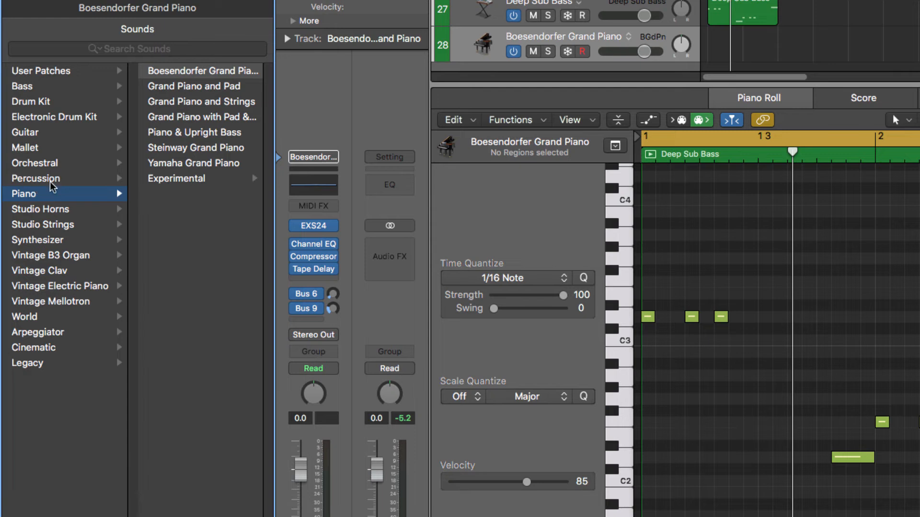
pyautogui.click(25, 240)
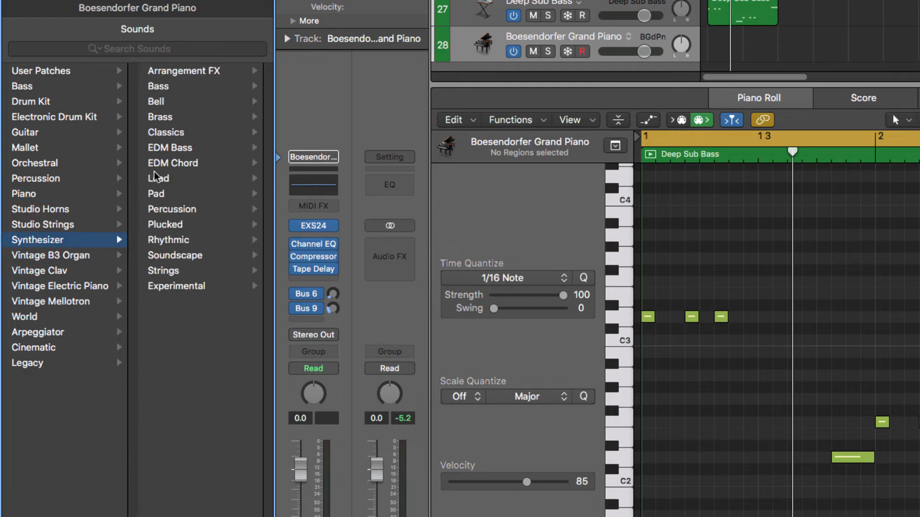
pyautogui.click(160, 98)
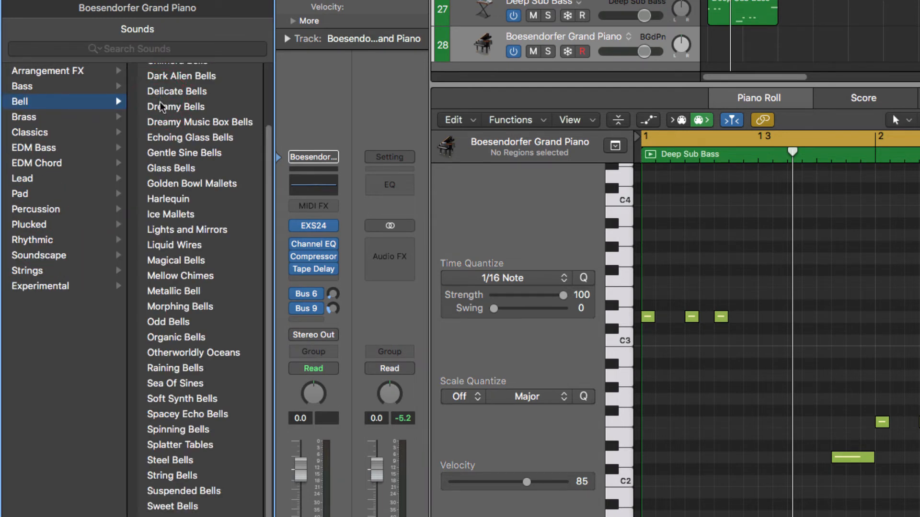
pyautogui.click(180, 200)
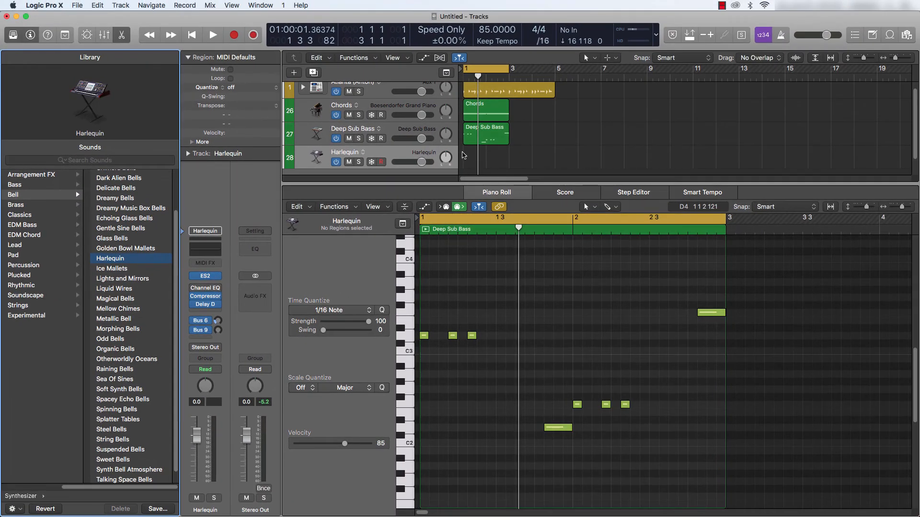
pyautogui.press('Return')
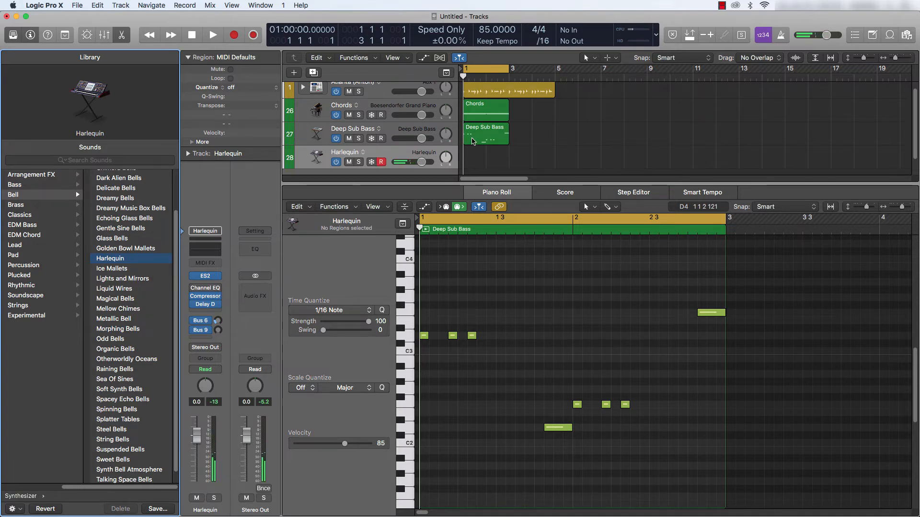
# Step: Copy the Chords region onto the Harlequin track at bar 1
pyautogui.click(477, 118)
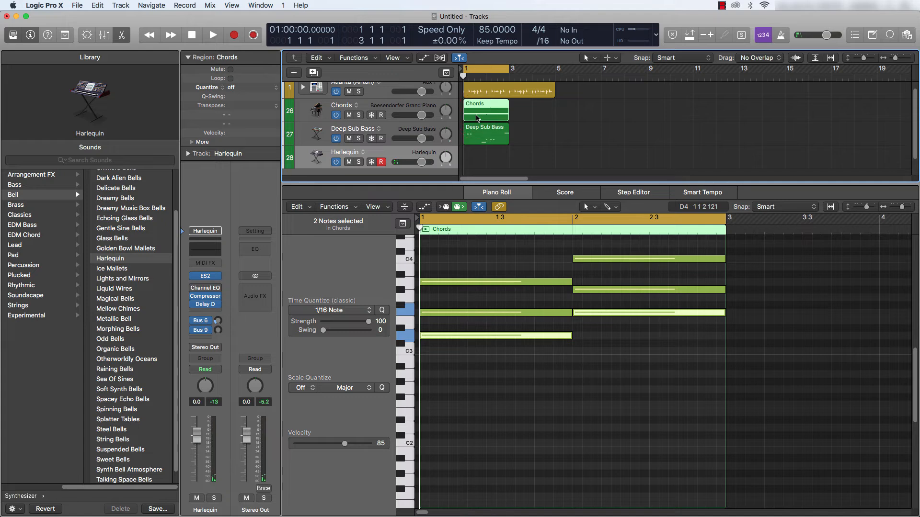
pyautogui.click(468, 165)
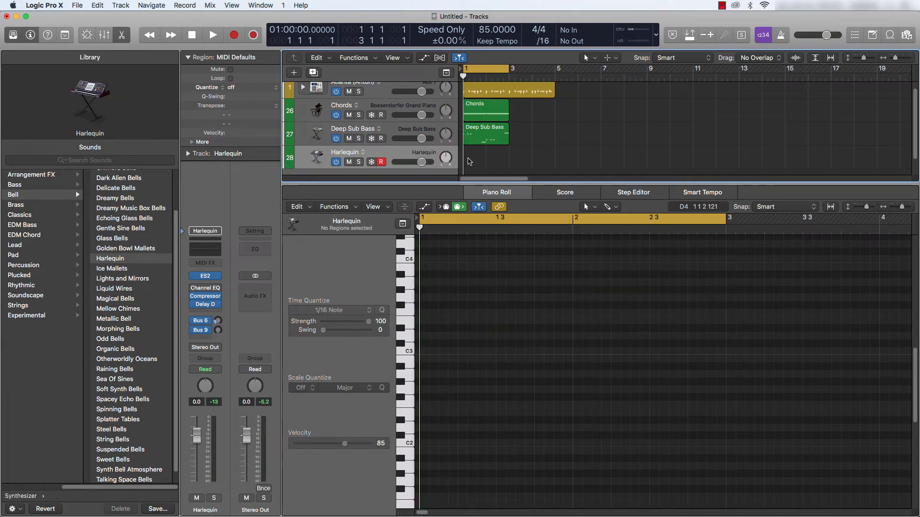
pyautogui.click(474, 109)
pyautogui.click(476, 260)
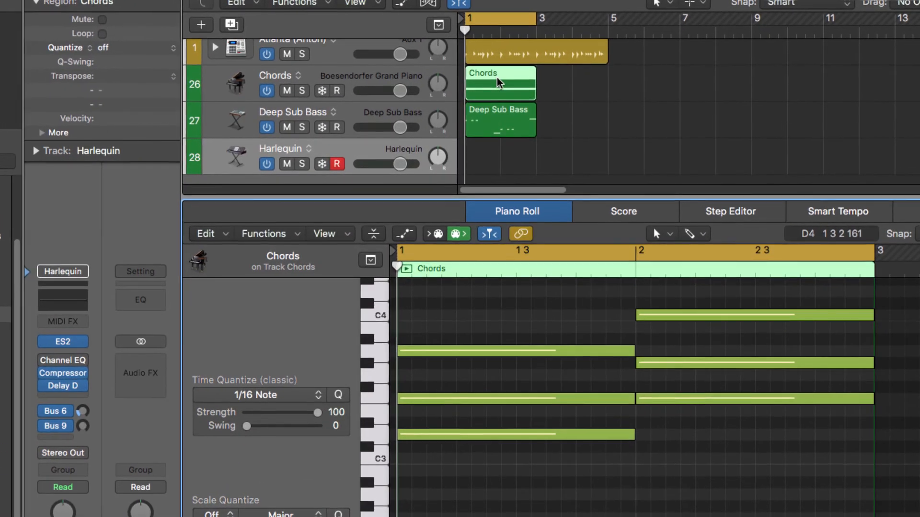
pyautogui.moveTo(499, 83); pyautogui.dragTo(506, 165)
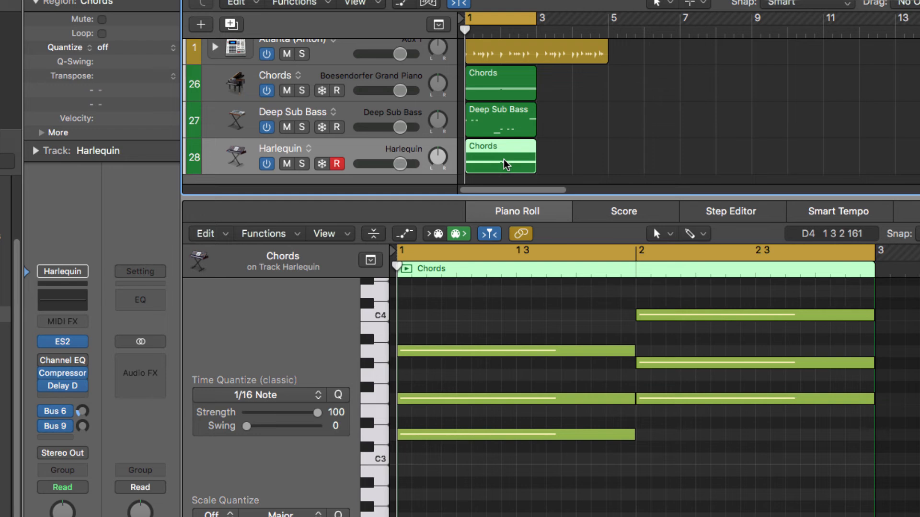
# Step: Rename the Deep Sub Bass track as Bass and the Harlequin track as Riff
pyautogui.click(289, 120)
pyautogui.doubleClick(286, 113)
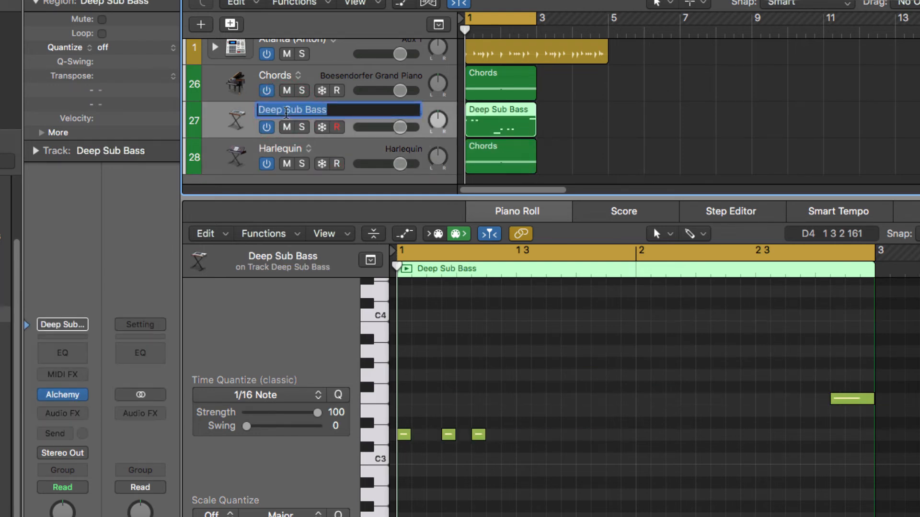
pyautogui.write('Ba')
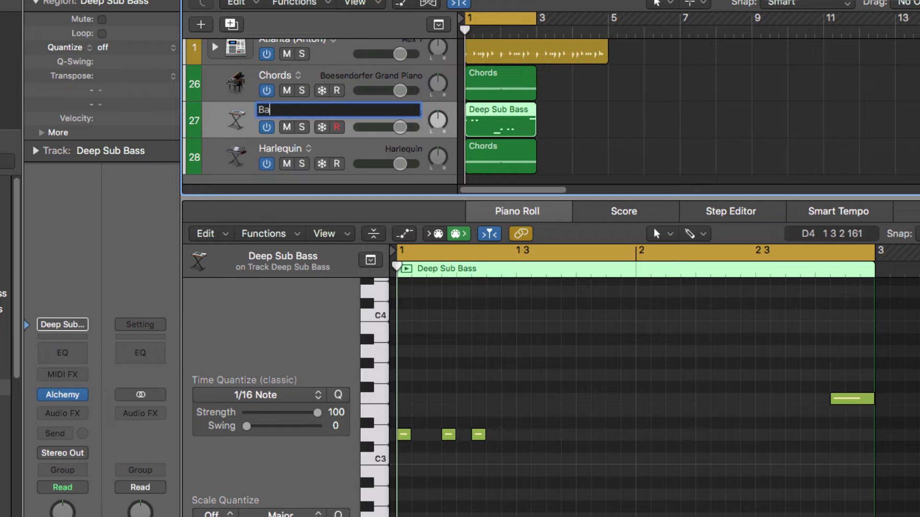
pyautogui.write('ss')
pyautogui.press('Return')
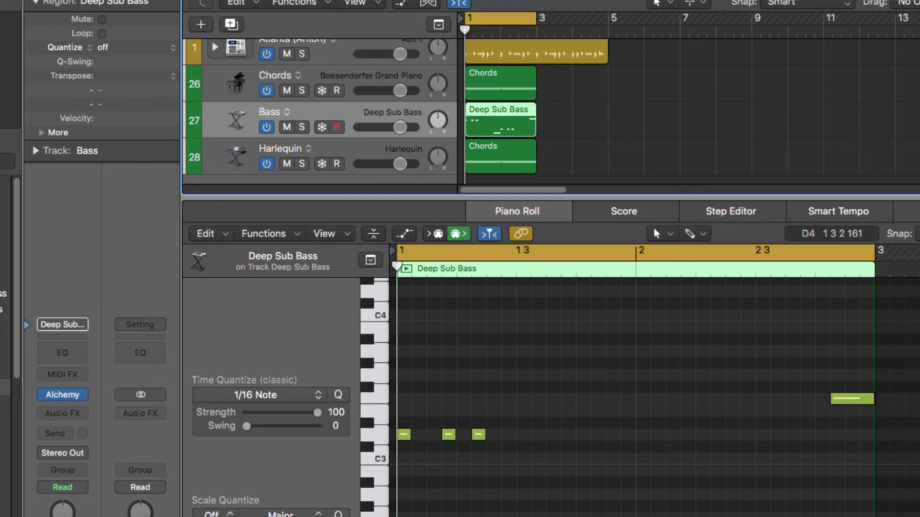
pyautogui.doubleClick(284, 149)
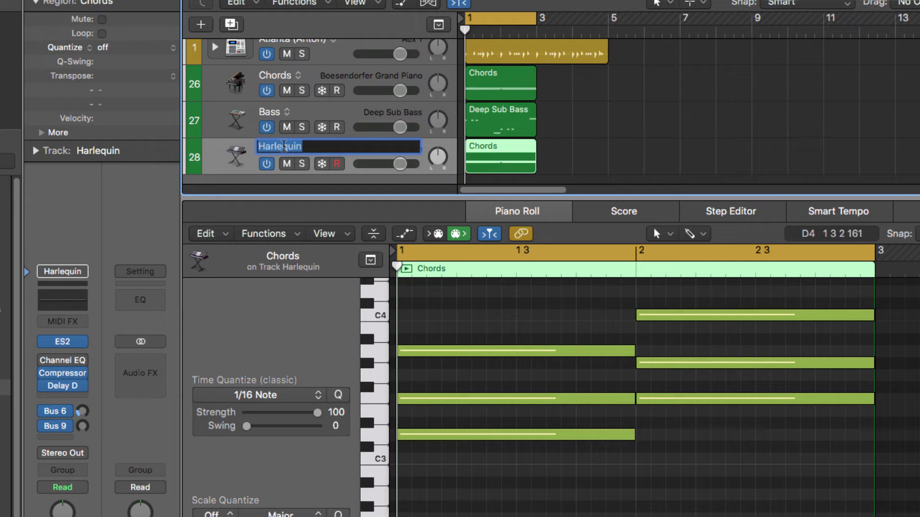
pyautogui.write('Riff')
pyautogui.press('Return')
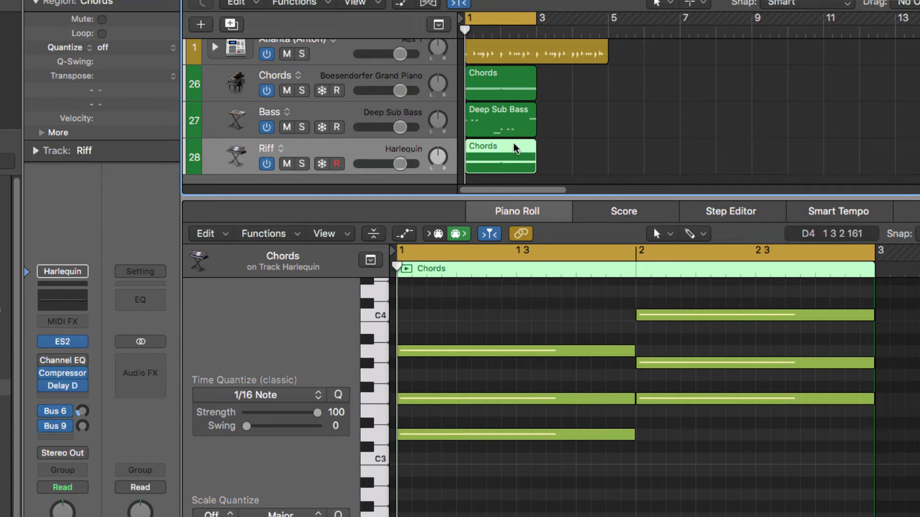
# Step: Rename the region on the Riff track as Riff and the region on the Bass track as Bass
pyautogui.hotkey('shift', 'n')
pyautogui.write('Riff')
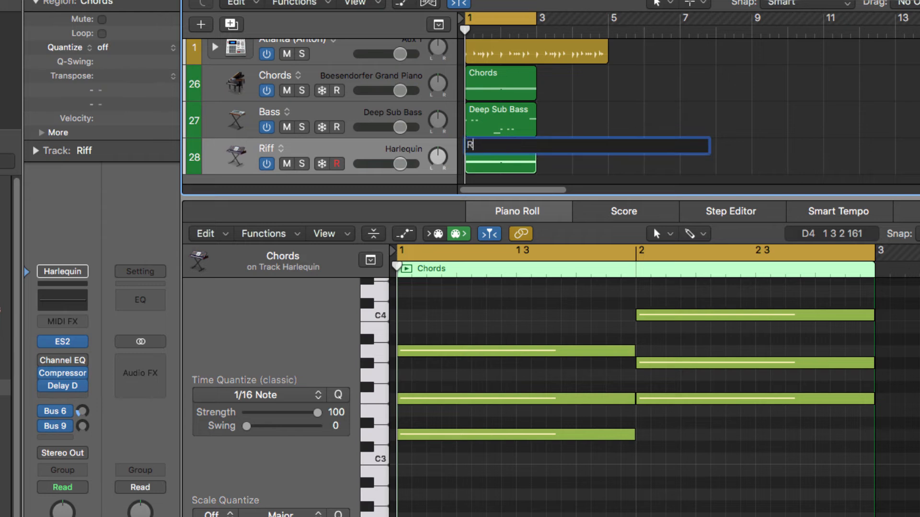
pyautogui.press('Return')
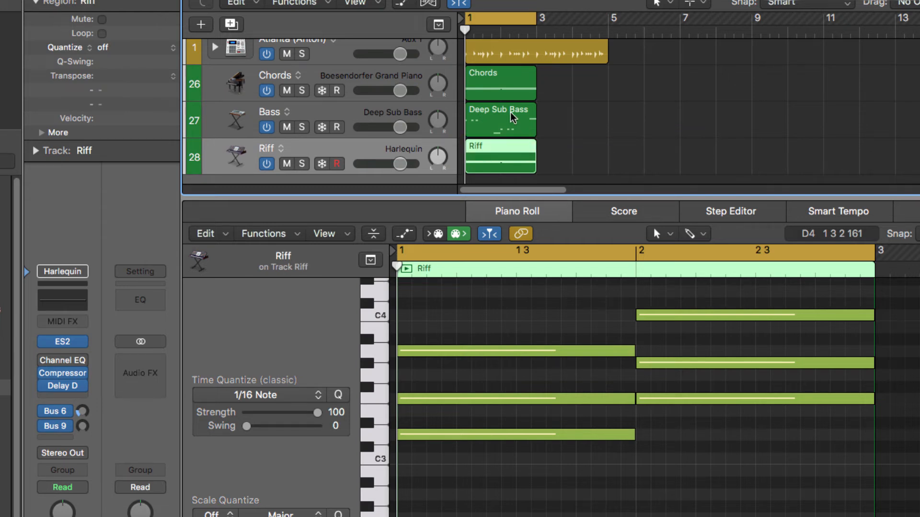
pyautogui.click(520, 120)
pyautogui.click(483, 109)
pyautogui.write('Bass')
pyautogui.press('Return')
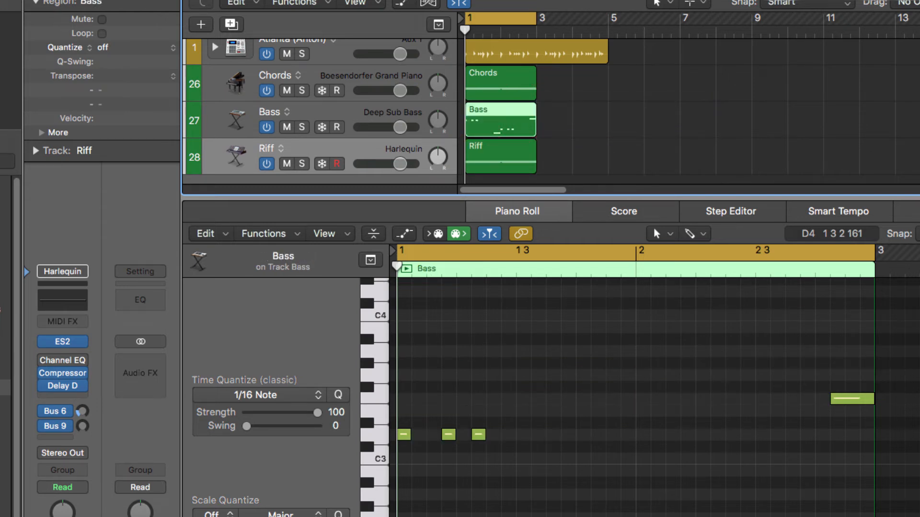
# Step: In the Riff region, move the bar 2 notes C4 and G#3 to the start of bar 1 and delete the duplicate F3
pyautogui.click(505, 155)
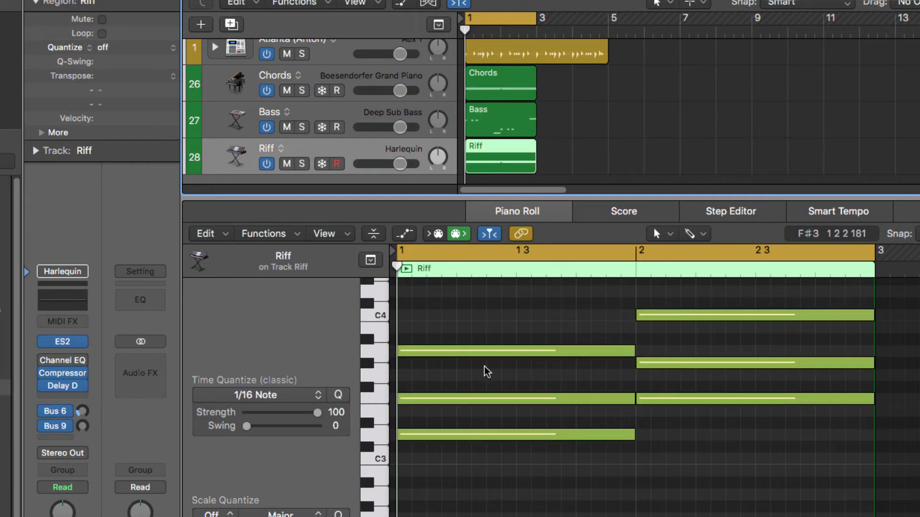
pyautogui.click(480, 327)
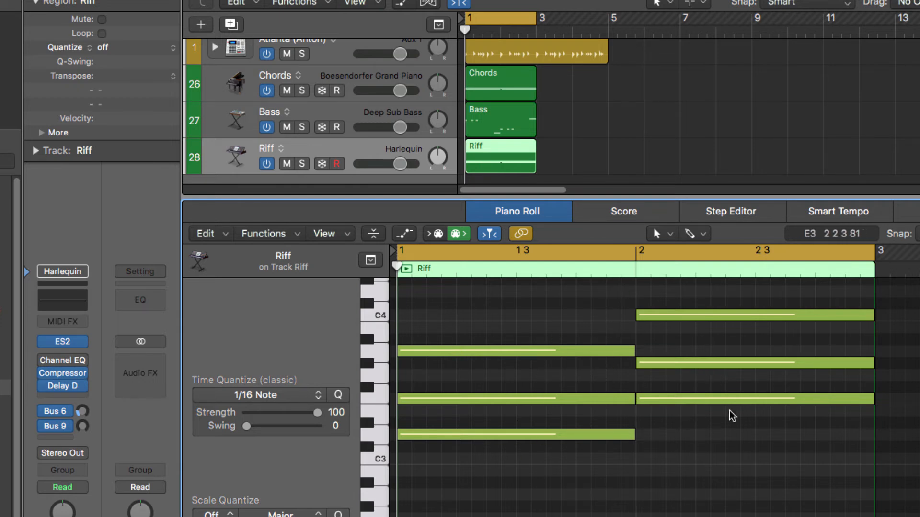
pyautogui.moveTo(694, 315); pyautogui.dragTo(453, 323)
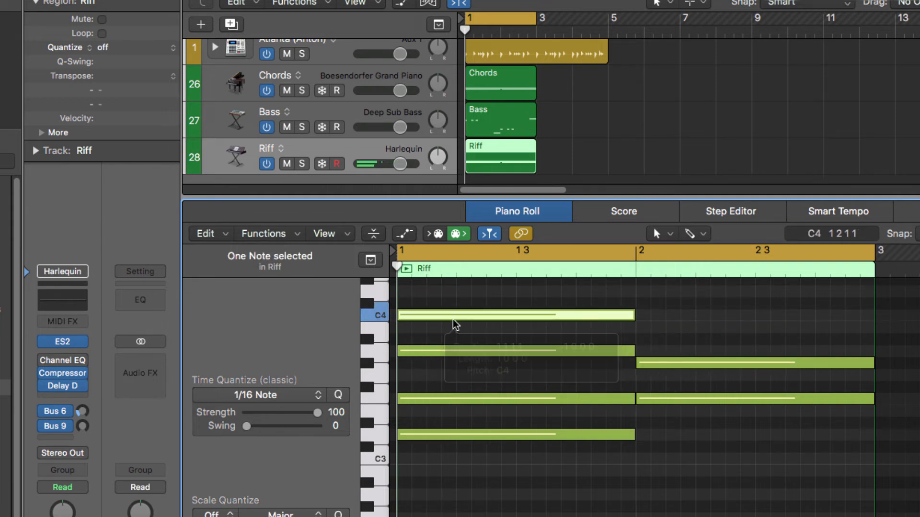
pyautogui.click(682, 365)
pyautogui.moveTo(661, 367); pyautogui.dragTo(447, 369)
pyautogui.click(703, 400)
pyautogui.press('BackSpace')
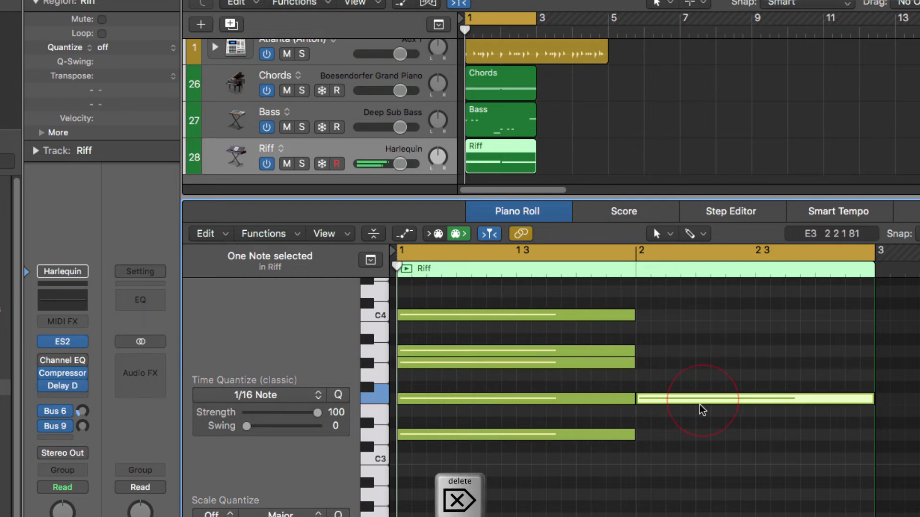
# Step: Shorten all five Riff notes into small reference notes just before bar 1 and mute them
pyautogui.moveTo(631, 458); pyautogui.dragTo(565, 294)
pyautogui.moveTo(633, 313); pyautogui.dragTo(391, 318)
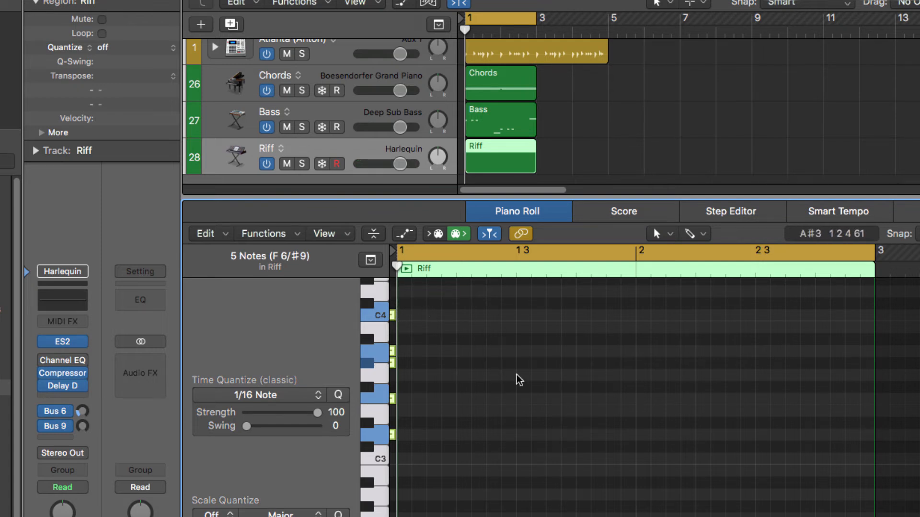
pyautogui.hotkey('ctrl', 'm')
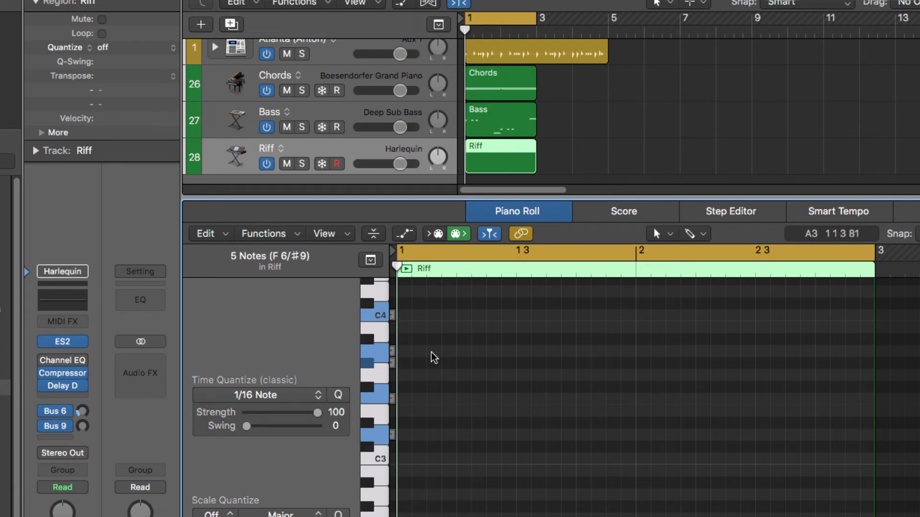
# Step: Collapse the Riff piano roll to only the pitches used by the reference notes and switch to the Pencil tool
pyautogui.click(373, 235)
pyautogui.click(425, 343)
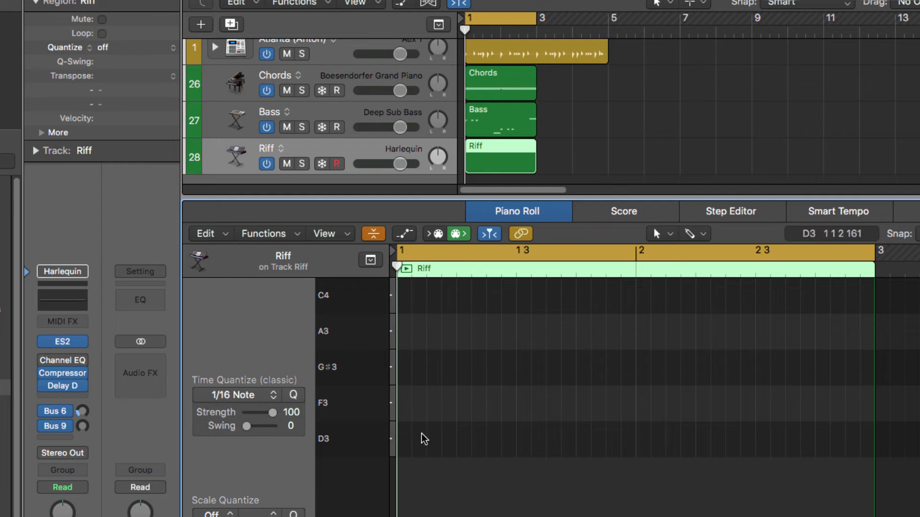
pyautogui.click(655, 233)
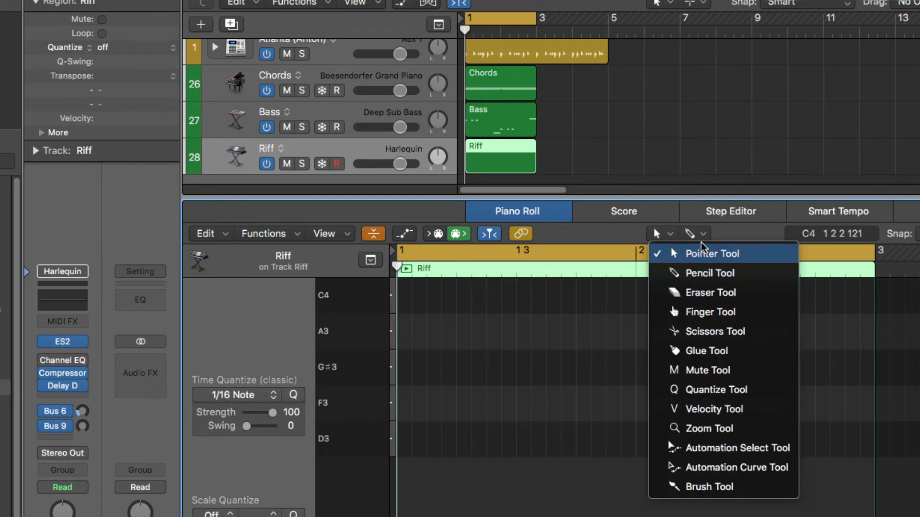
pyautogui.click(654, 229)
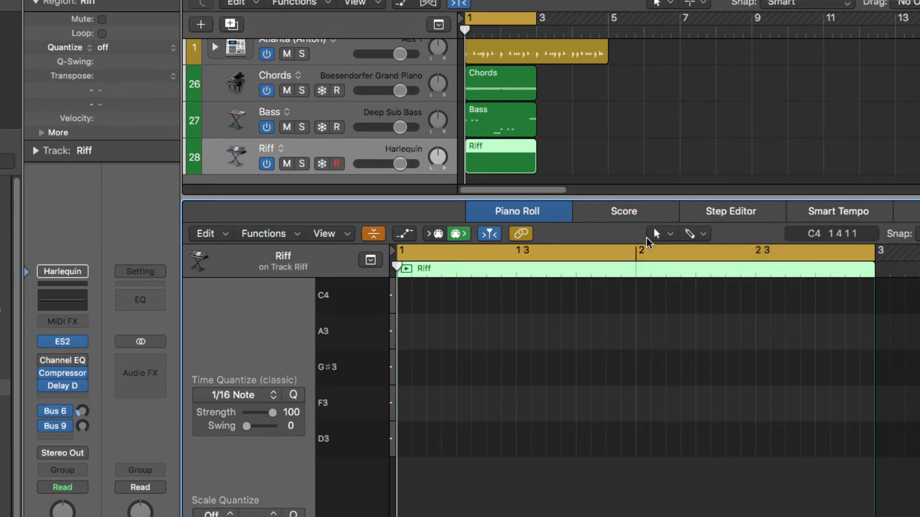
pyautogui.click(655, 234)
pyautogui.click(668, 268)
# Step: Draw sixteenth notes A3, G#3 and A3 in a row from the start of bar 1 and play them back
pyautogui.click(405, 340)
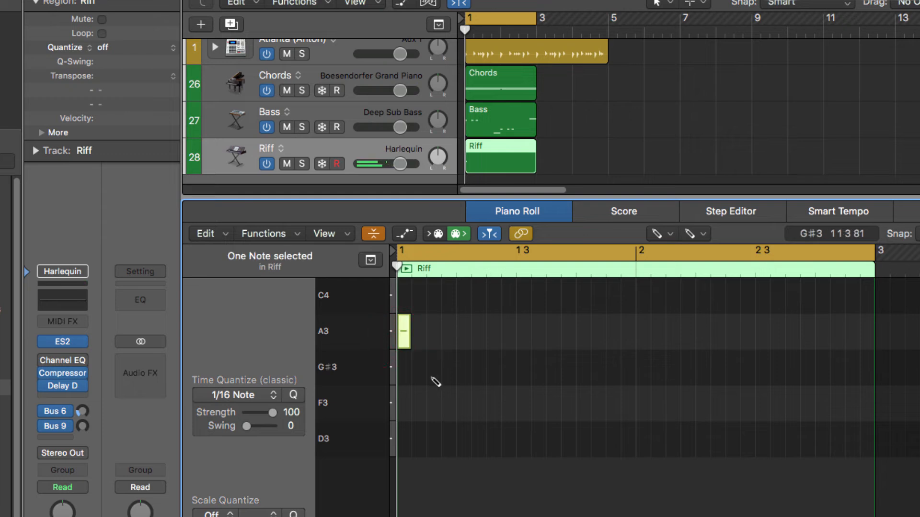
pyautogui.click(419, 367)
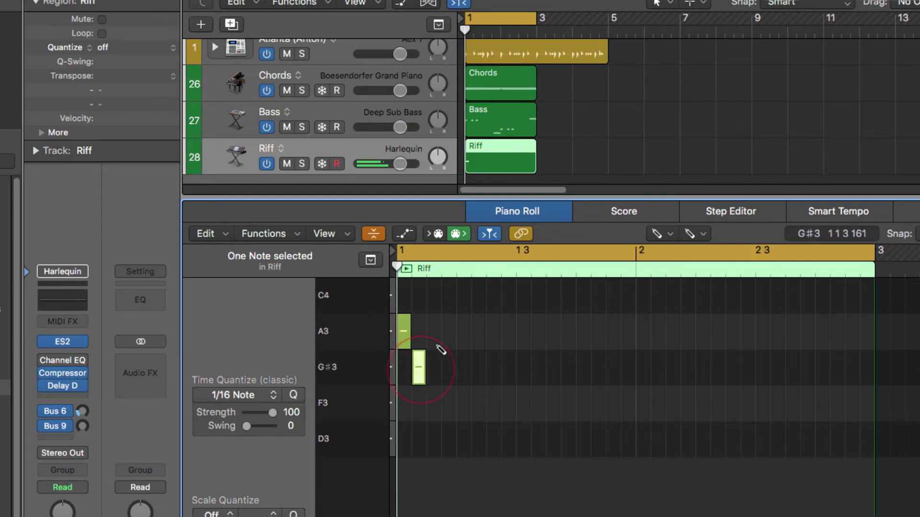
pyautogui.click(433, 332)
pyautogui.press('space')
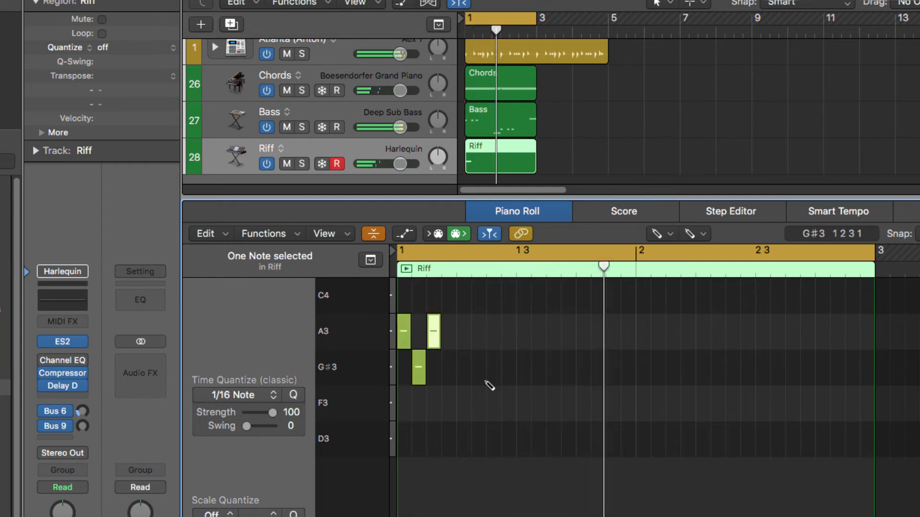
pyautogui.press('space')
# Step: Draw a C4 note on the second sixteenth of beat 4 in bar 1 and an A3 on its last sixteenth
pyautogui.press('space')
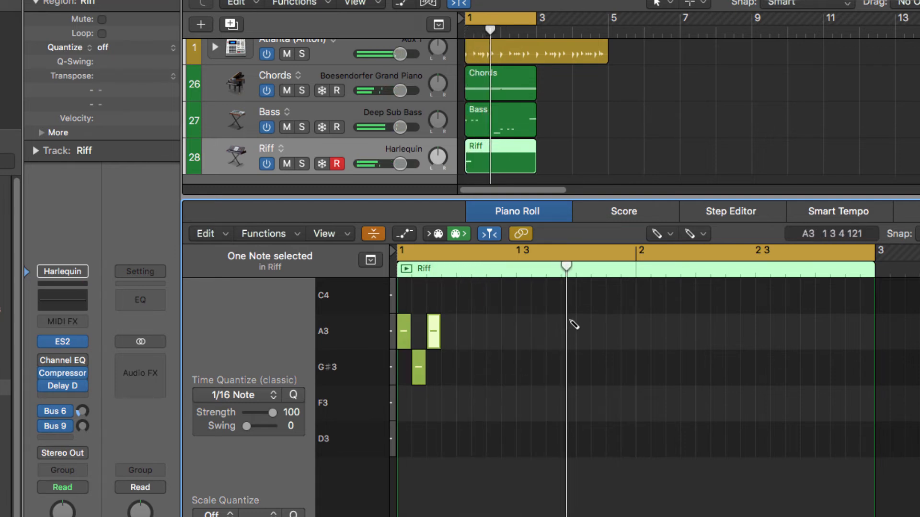
pyautogui.click(583, 304)
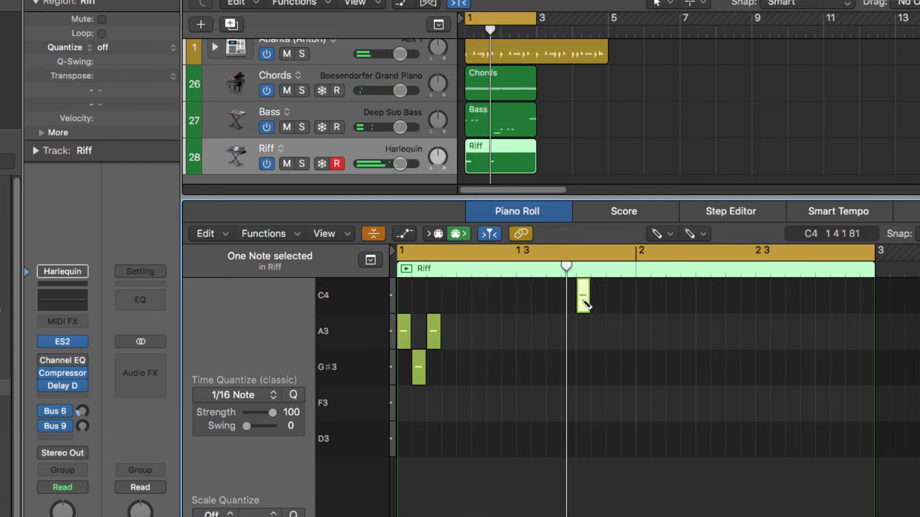
pyautogui.click(583, 301)
pyautogui.click(596, 301)
pyautogui.doubleClick(580, 298)
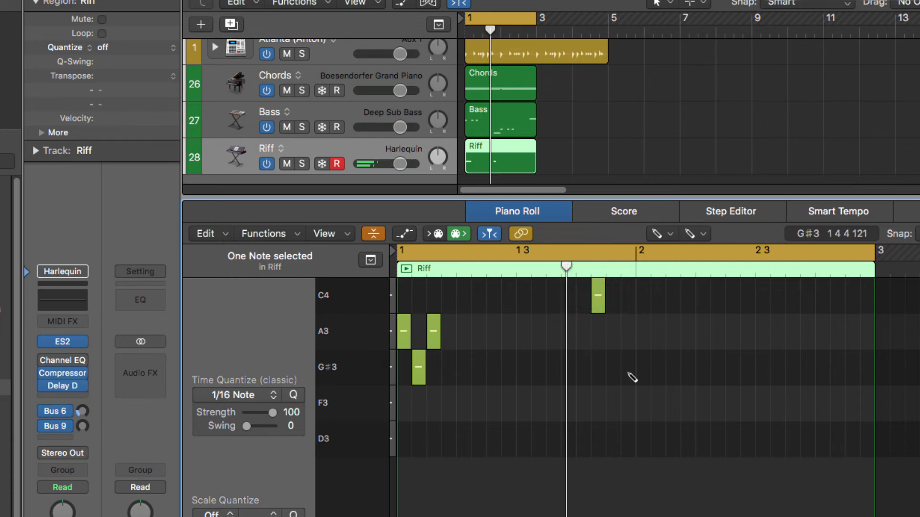
pyautogui.click(626, 340)
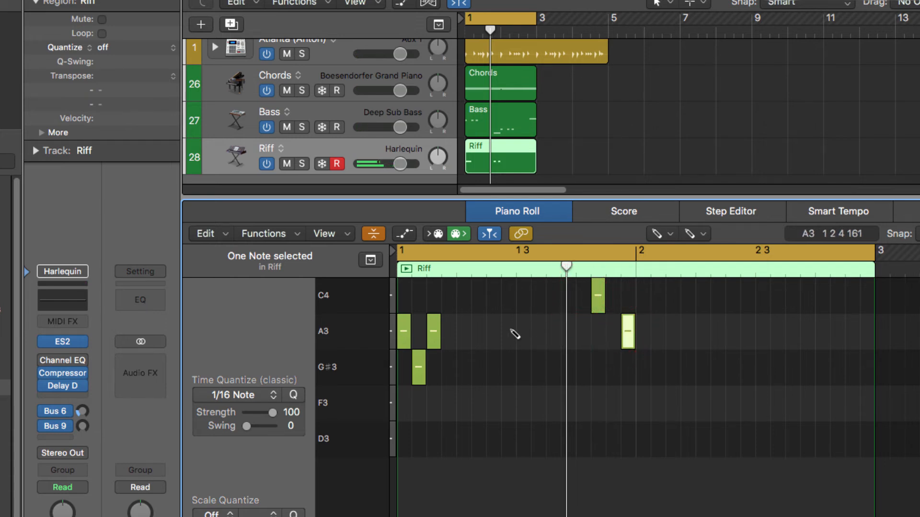
# Step: Play the loop and draw sixteenth notes F3, D3 and F3 in a row from the start of bar 2
pyautogui.press('space')
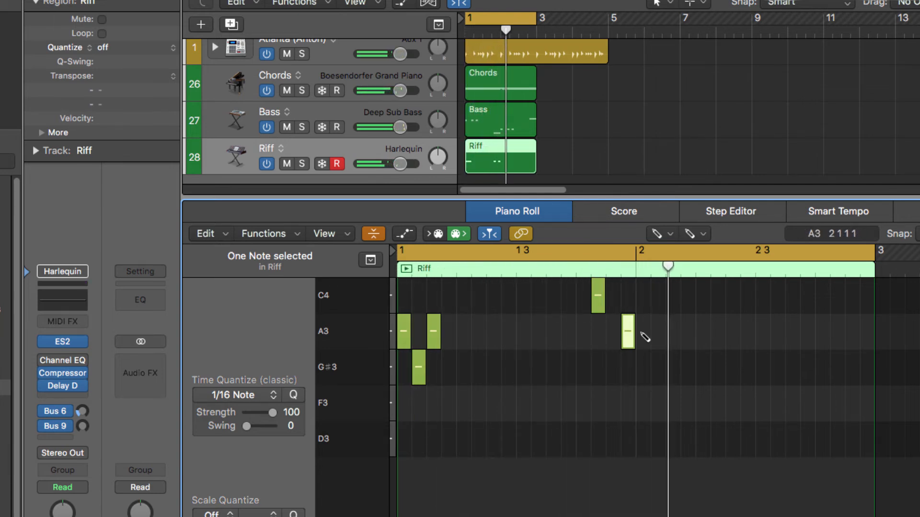
pyautogui.click(646, 400)
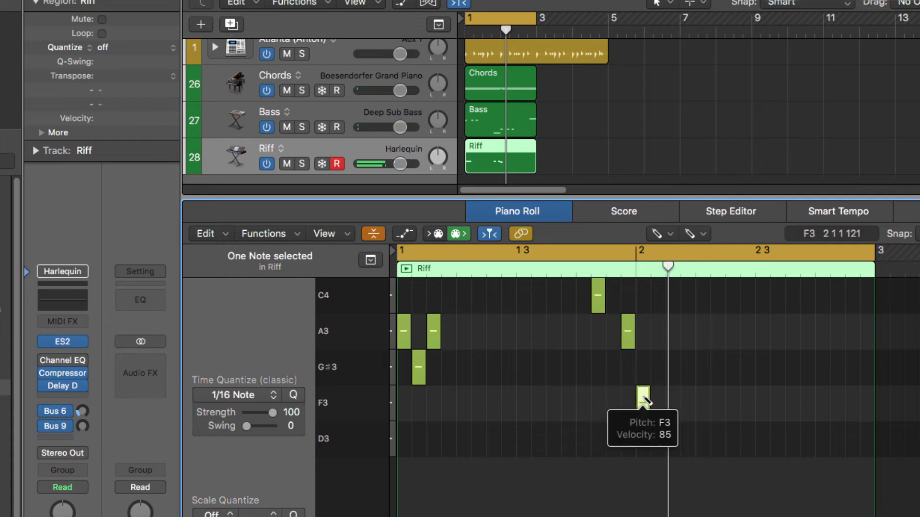
pyautogui.click(656, 439)
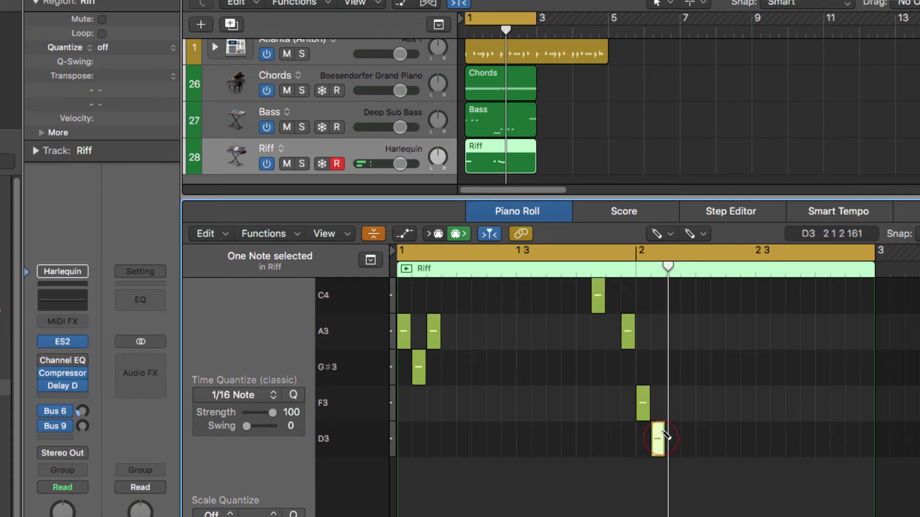
pyautogui.click(673, 404)
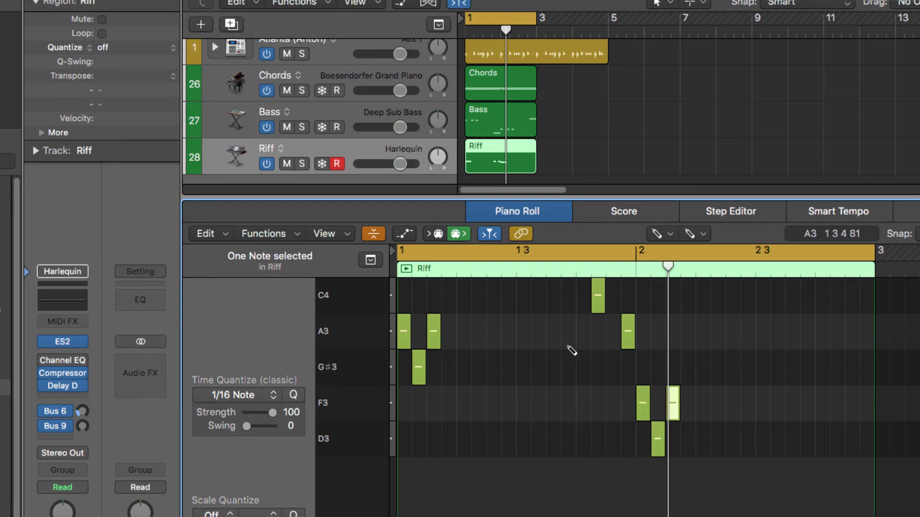
# Step: Add a C4 note on the second sixteenth of beat 4 in bar 2 and play the loop
pyautogui.press('space')
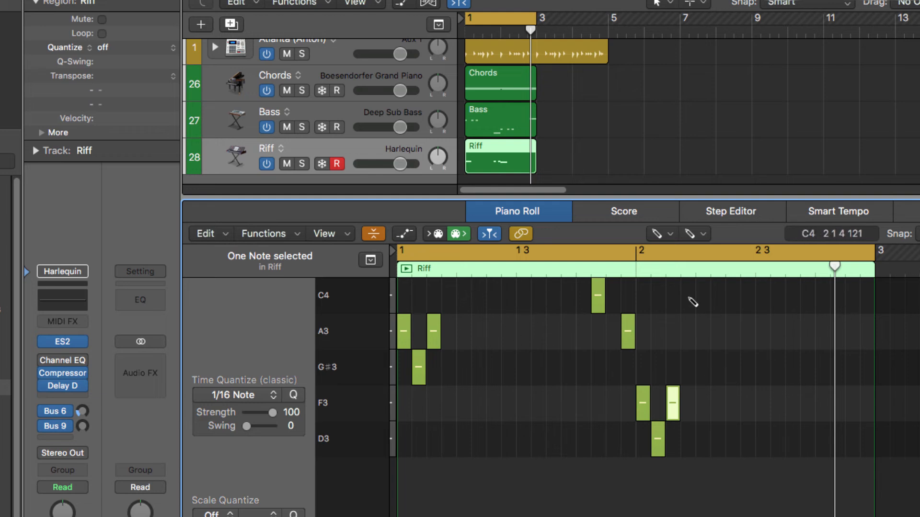
pyautogui.click(839, 297)
pyautogui.press('space')
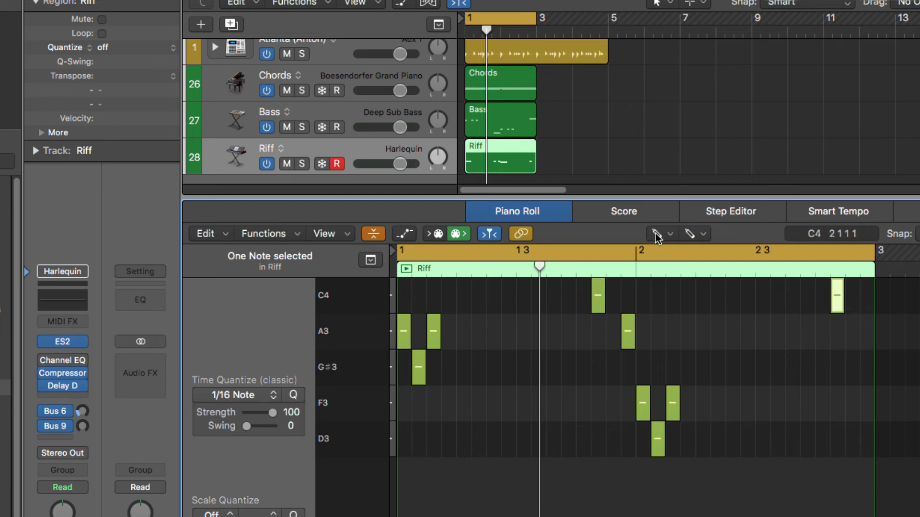
# Step: Turn off the collapsed view and transpose all the Riff notes up one octave
pyautogui.press('t')
pyautogui.click(607, 334)
pyautogui.click(491, 362)
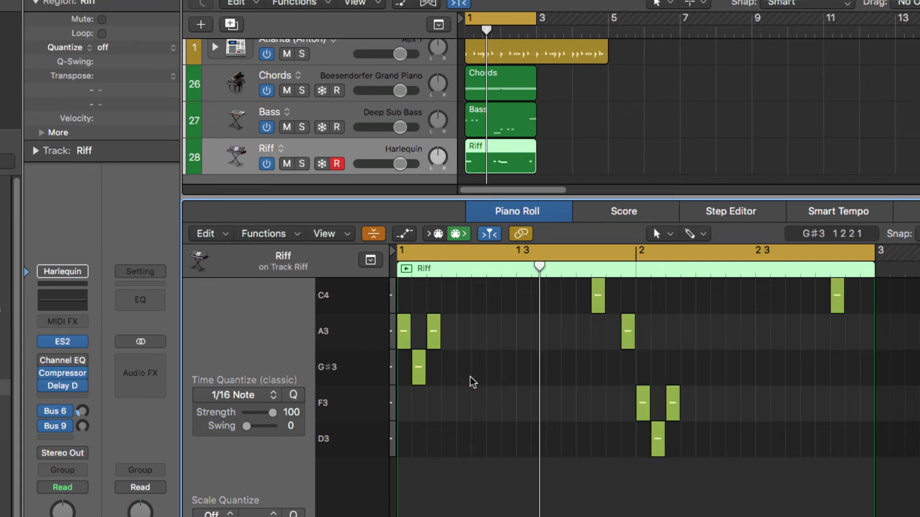
pyautogui.press('super+a')
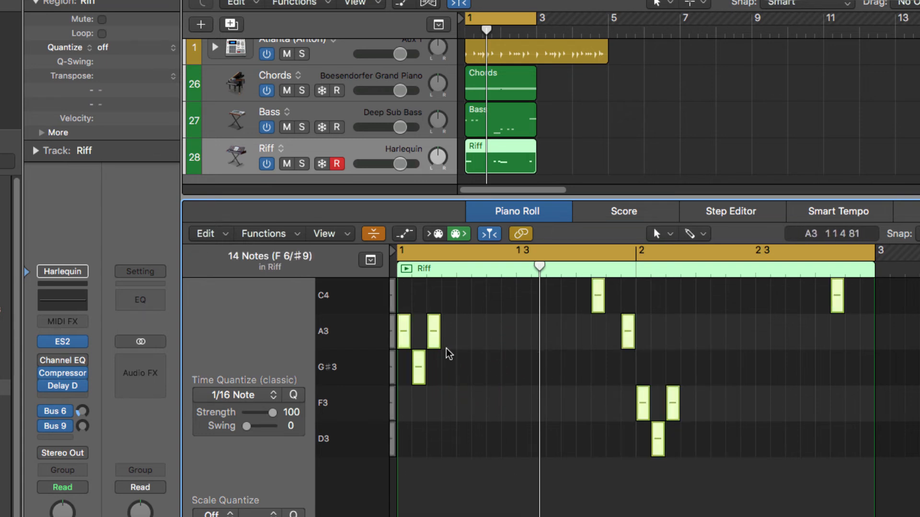
pyautogui.click(373, 234)
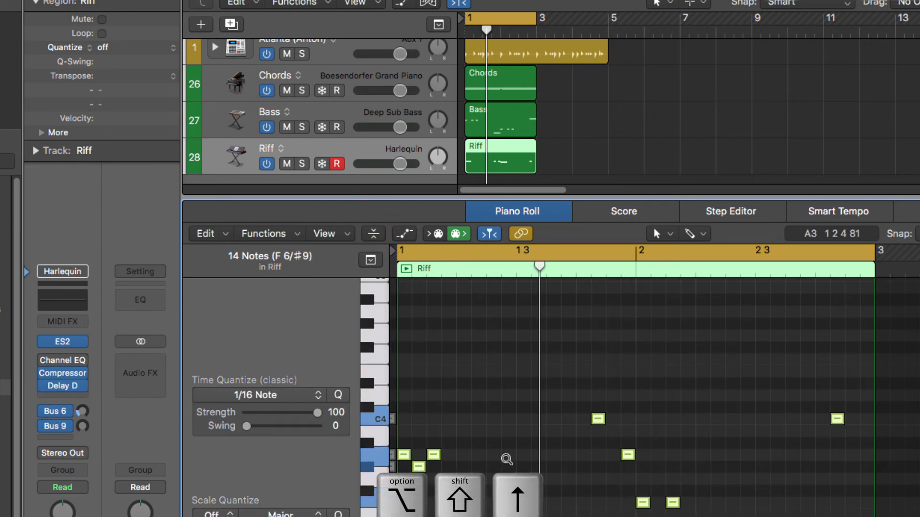
pyautogui.hotkey('alt', 'shift', 'Up')
pyautogui.rightClick(506, 458)
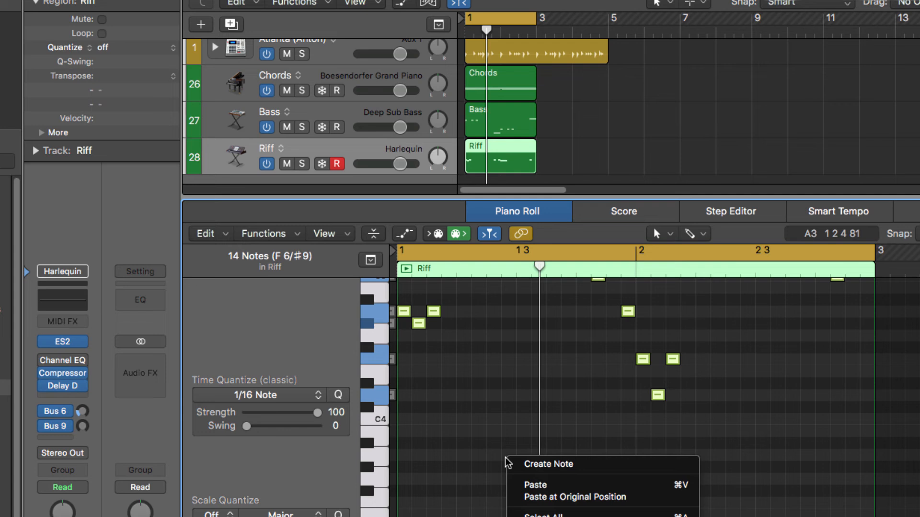
pyautogui.click(472, 412)
# Step: Play the two-bar loop to check the transposed riff against the drums, chords and bass
pyautogui.press('space')
pyautogui.scroll(1, 486, 435)
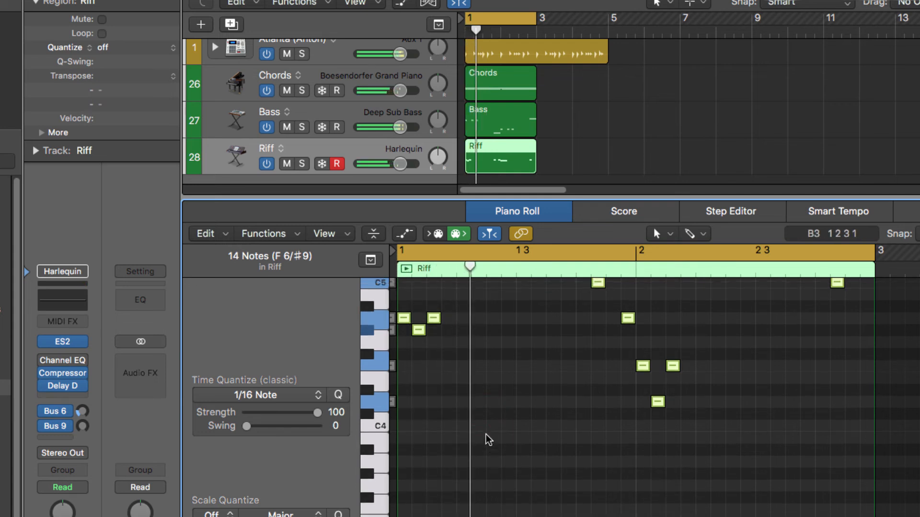
pyautogui.scroll(2, 486, 435)
pyautogui.scroll(2, 485, 435)
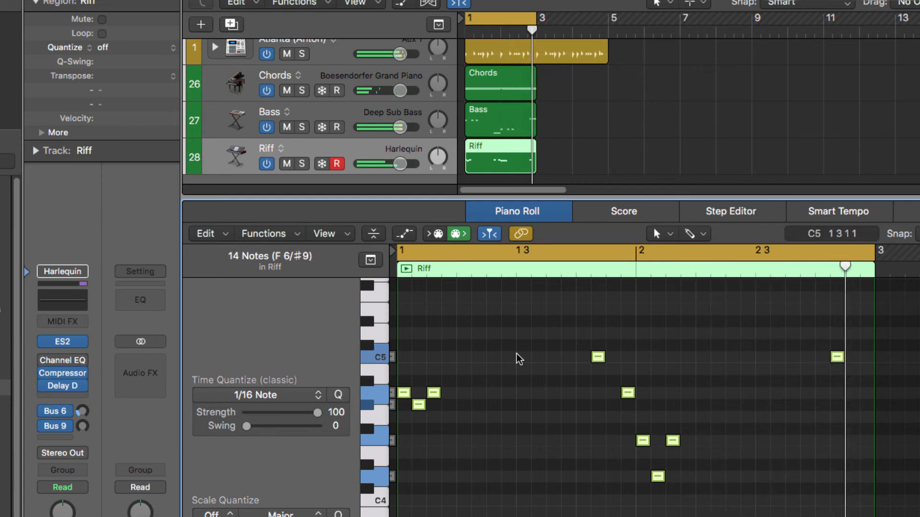
pyautogui.press('space')
pyautogui.scroll(1, 567, 168)
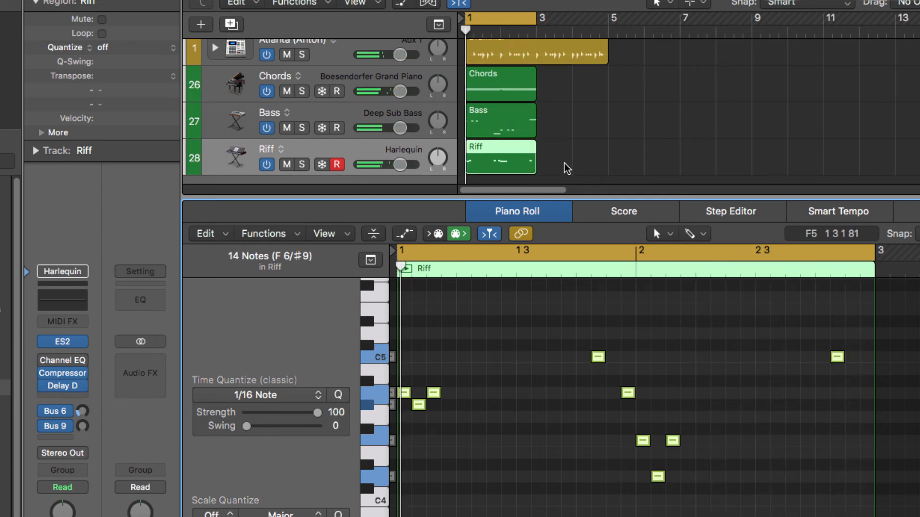
# Step: Enlarge the tracks area and repeat the Chords, Bass and Riff regions once to fill bars 3 and 4
pyautogui.moveTo(558, 197); pyautogui.dragTo(555, 254)
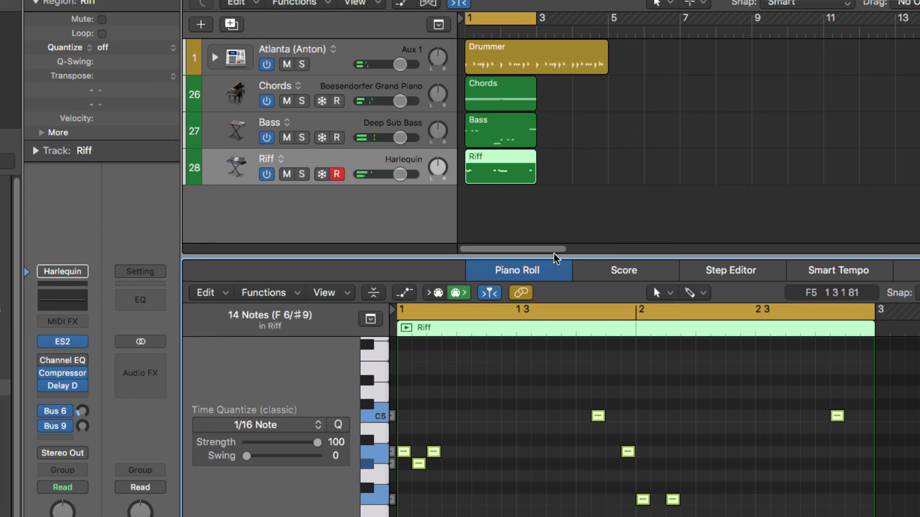
pyautogui.click(573, 149)
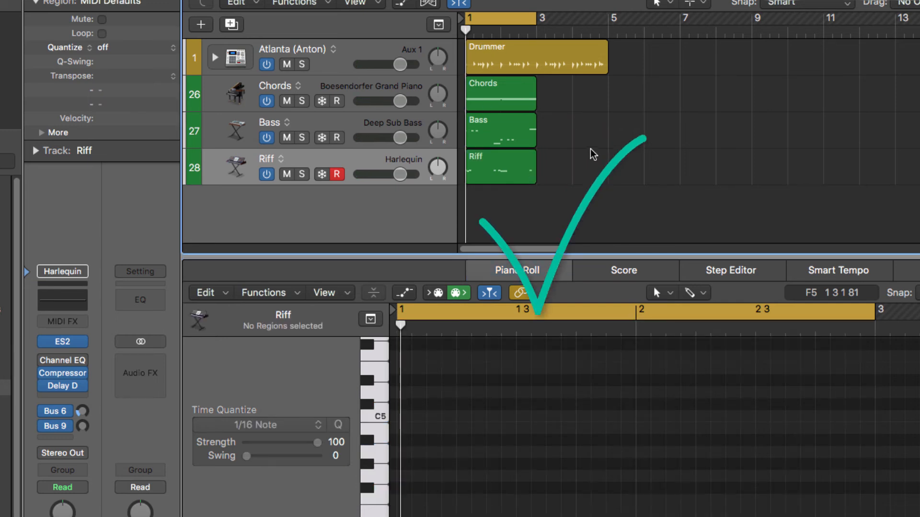
pyautogui.click(509, 97)
pyautogui.keyDown('shift'); pyautogui.click(504, 140); pyautogui.keyUp('shift')
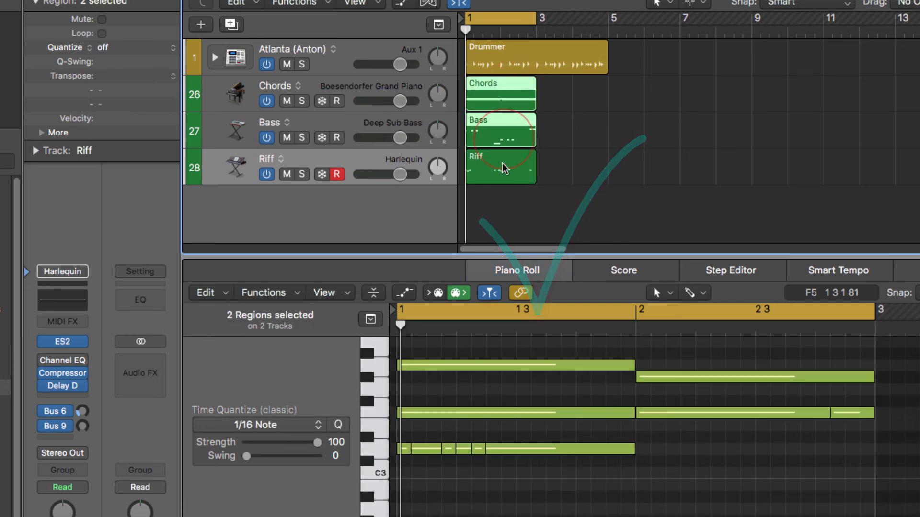
pyautogui.keyDown('shift'); pyautogui.click(503, 163); pyautogui.keyUp('shift')
pyautogui.press('super+r')
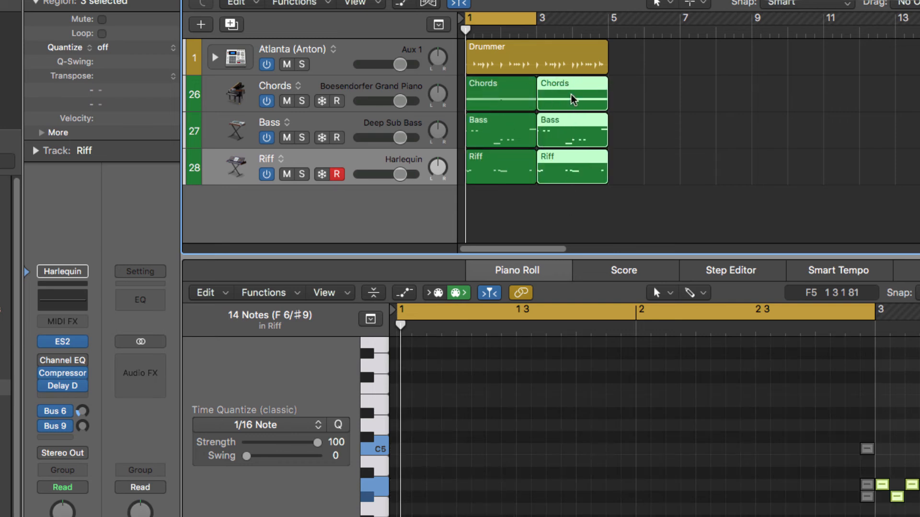
# Step: Undo the region repeat, try extending the original regions past bar 3 instead, and restore the repeated copies
pyautogui.press('super+z')
pyautogui.press('super+z')
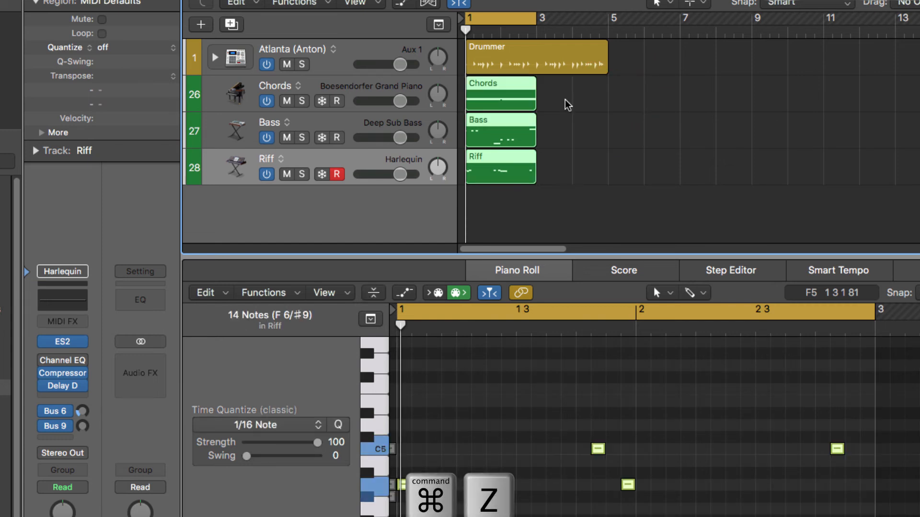
pyautogui.moveTo(535, 85); pyautogui.dragTo(599, 90)
pyautogui.press('super+z')
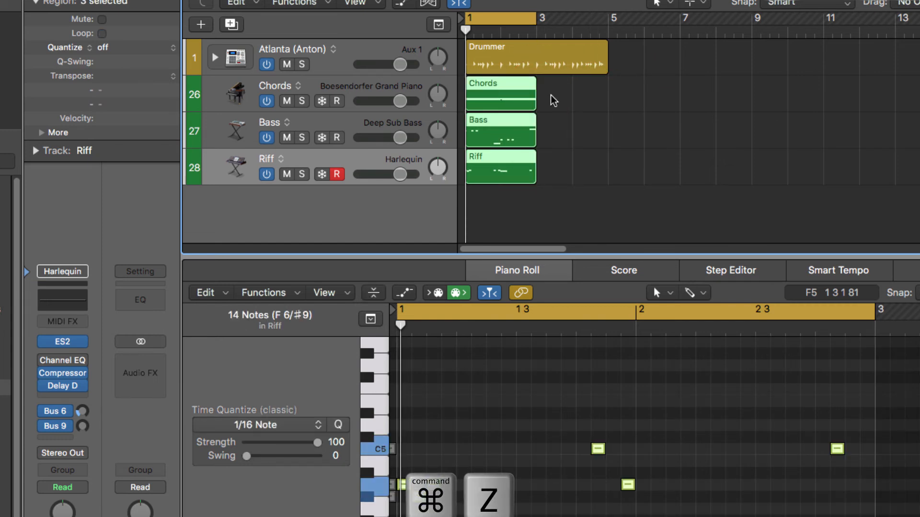
pyautogui.press('super+r')
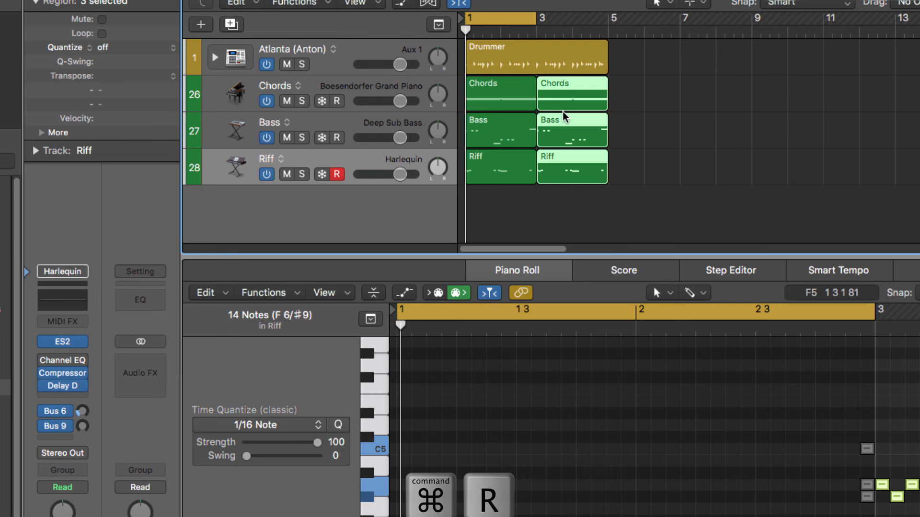
# Step: Open the repeated Riff region in bars 3–4 for note editing and choose the Pencil tool
pyautogui.click(619, 98)
pyautogui.click(573, 162)
pyautogui.click(916, 353)
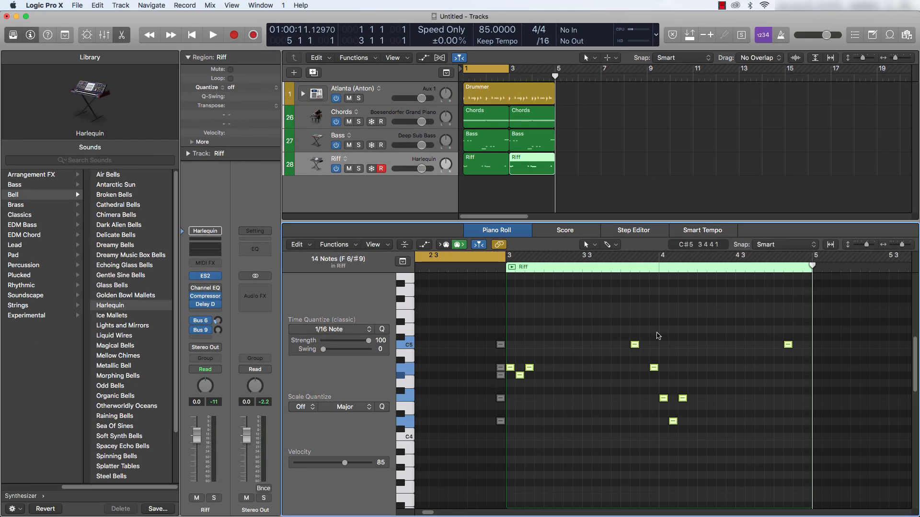
pyautogui.click(704, 379)
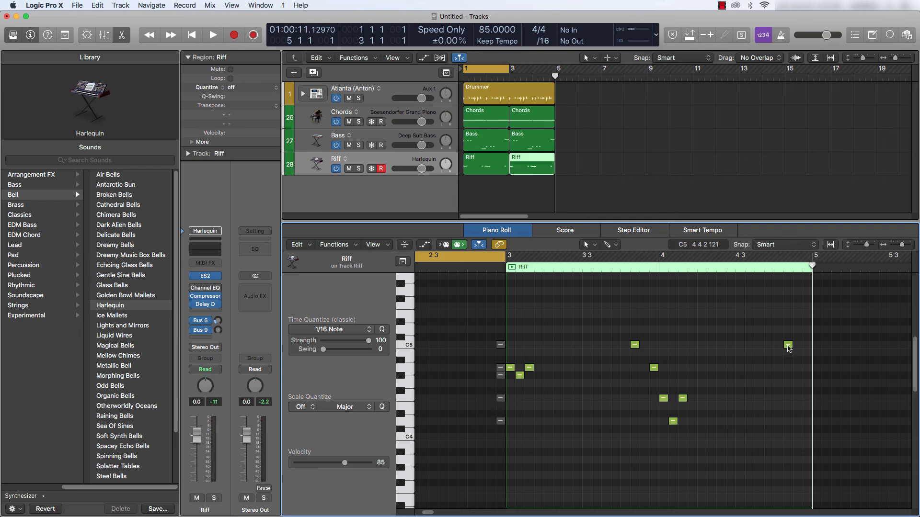
pyautogui.moveTo(788, 347)
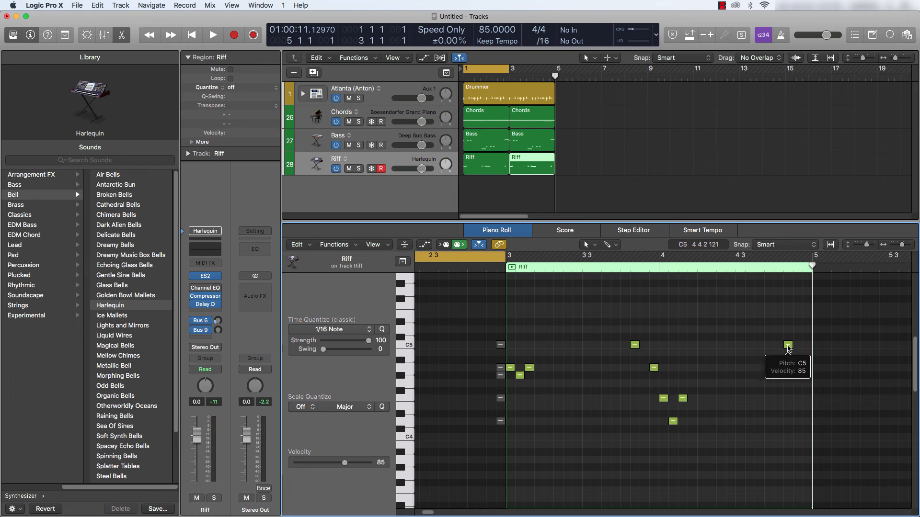
pyautogui.click(589, 244)
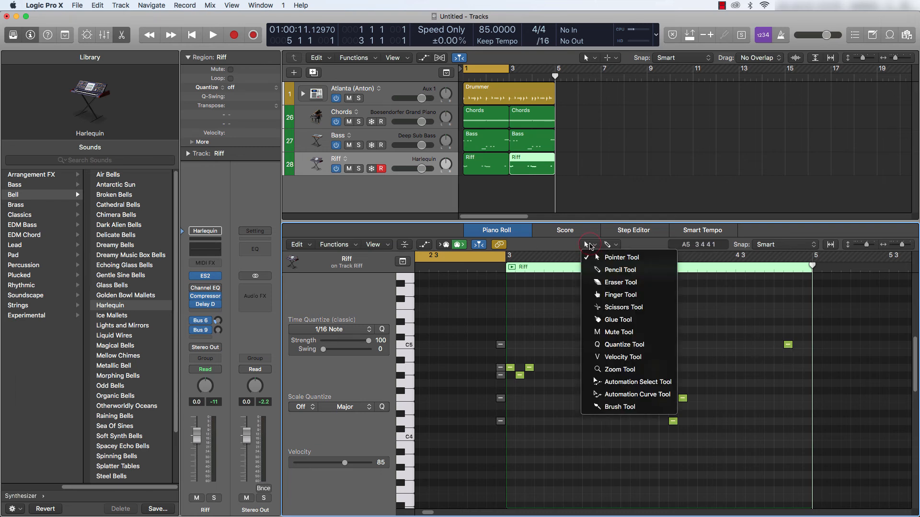
pyautogui.click(599, 270)
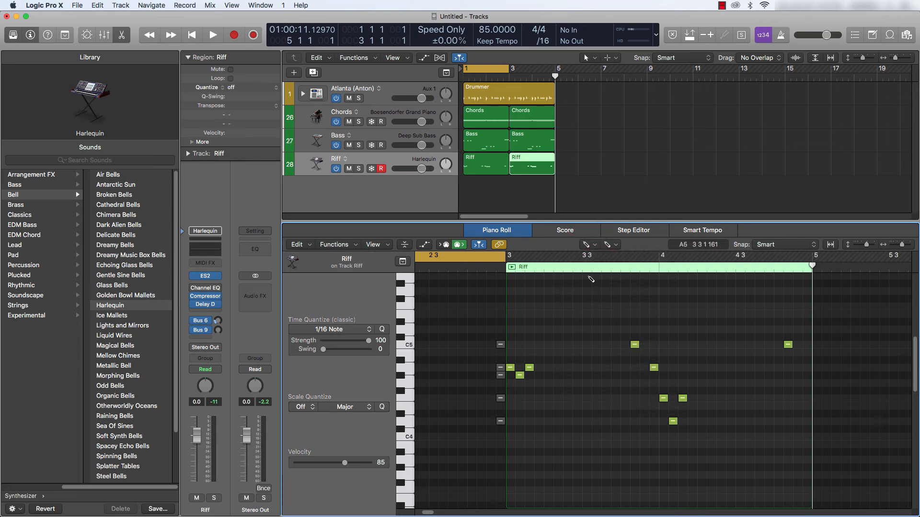
pyautogui.press('n')
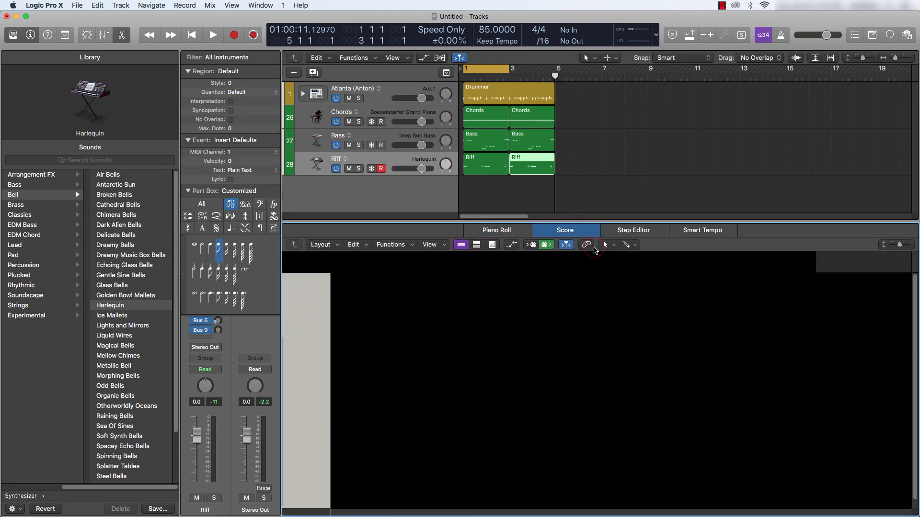
pyautogui.click(509, 233)
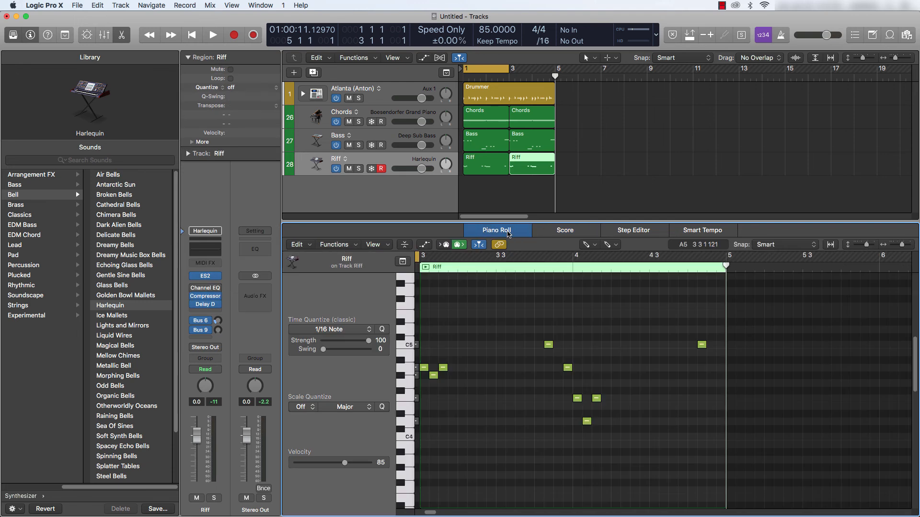
pyautogui.click(594, 246)
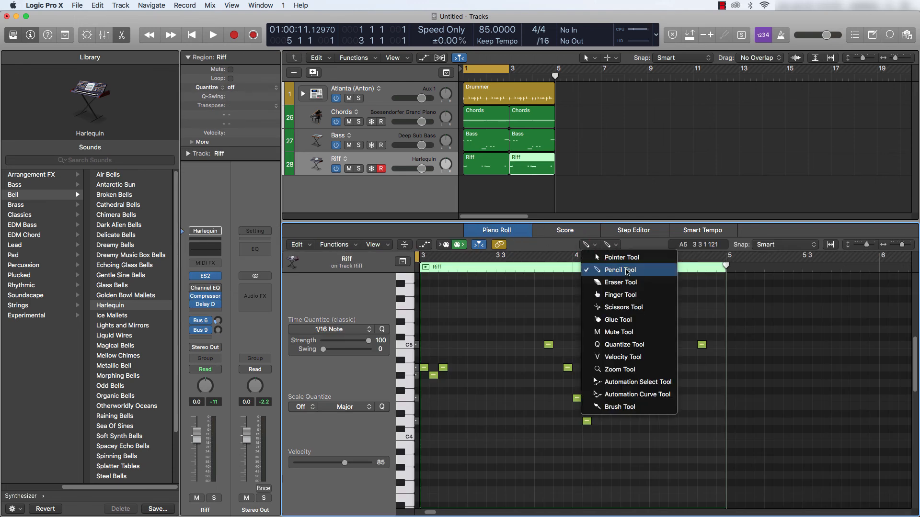
pyautogui.click(689, 324)
pyautogui.press('t')
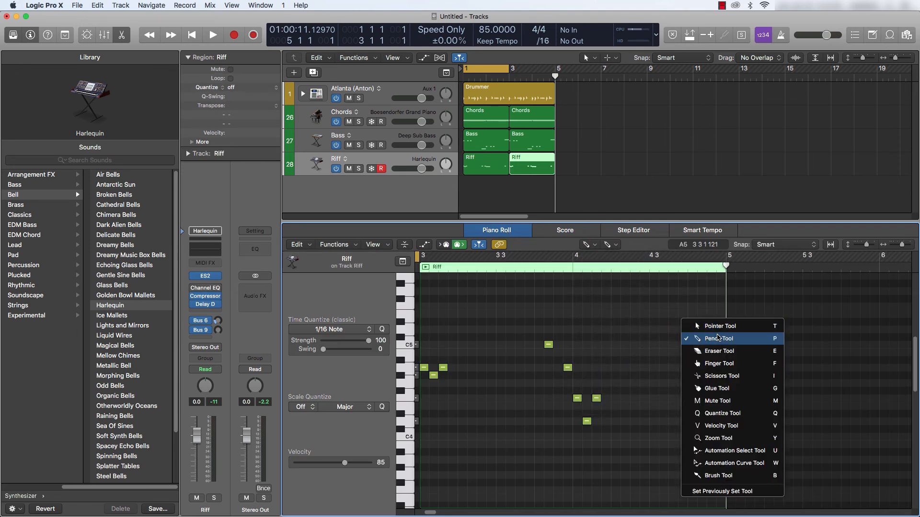
pyautogui.click(719, 326)
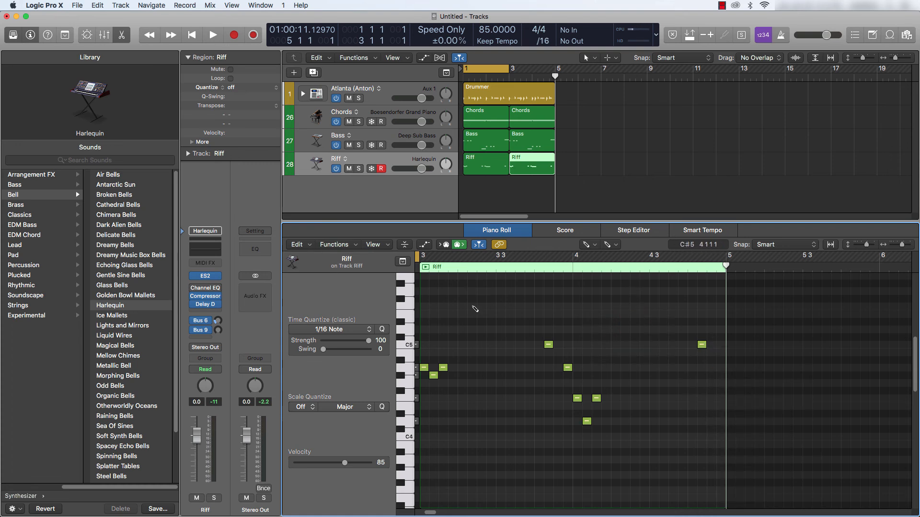
# Step: Collapse the piano roll, add C5, A4 and F4 notes near the end of the repeated riff, and delete its final C5 note
pyautogui.click(406, 245)
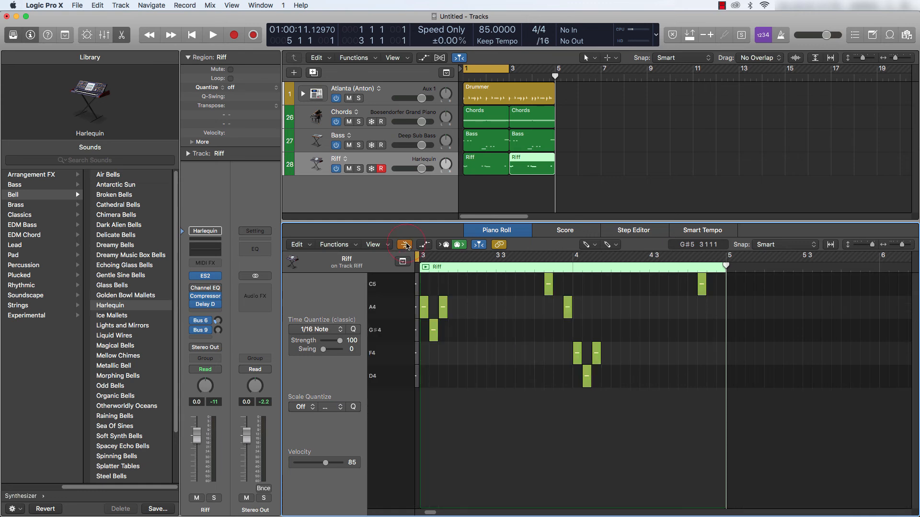
pyautogui.click(671, 285)
pyautogui.click(690, 307)
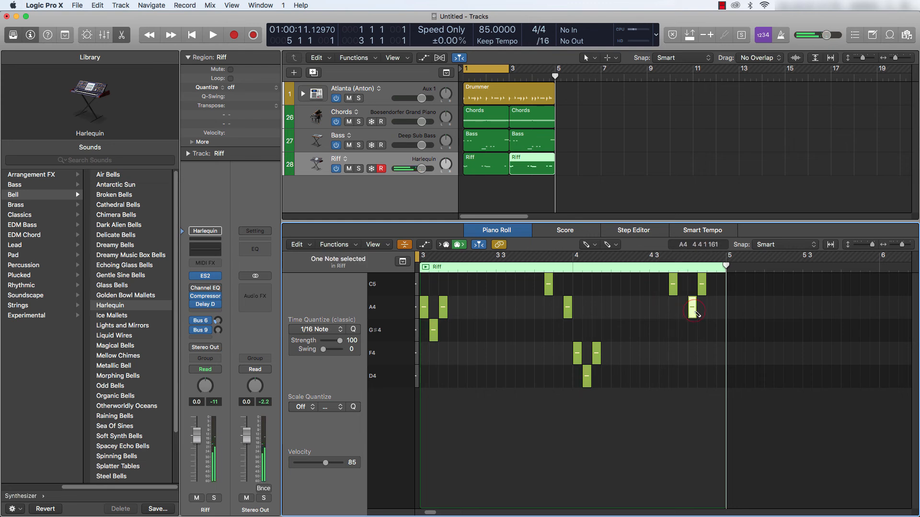
pyautogui.click(711, 354)
pyautogui.click(703, 286)
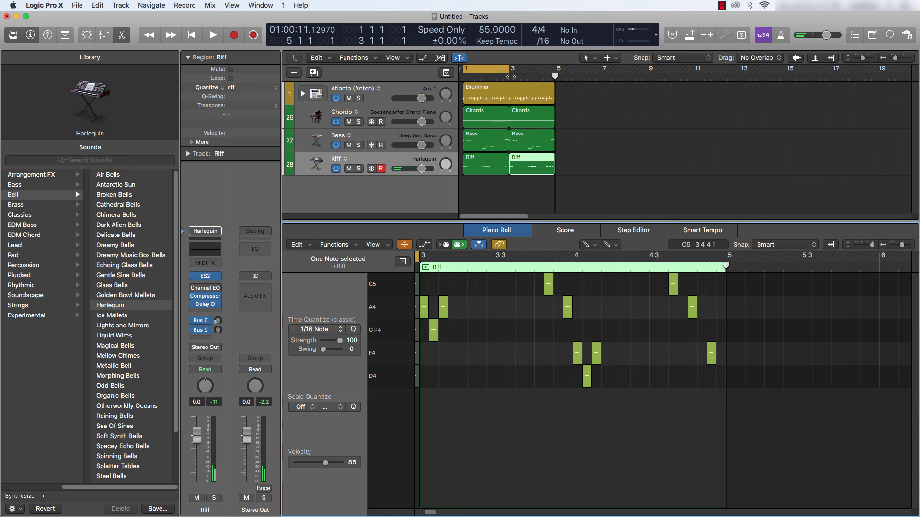
# Step: Set the cycle range to bars 1–4 from the Drummer region and play all parts together to check the riff variation
pyautogui.click(509, 76)
pyautogui.press('c')
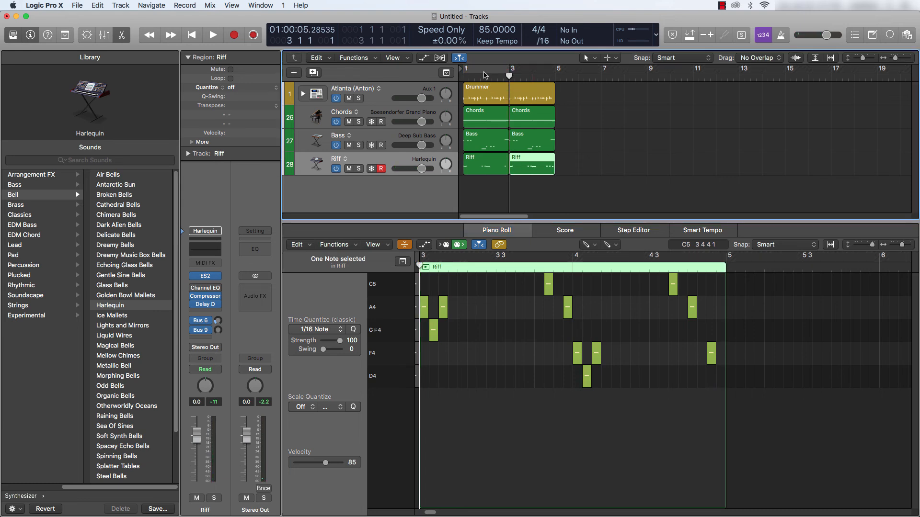
pyautogui.click(541, 91)
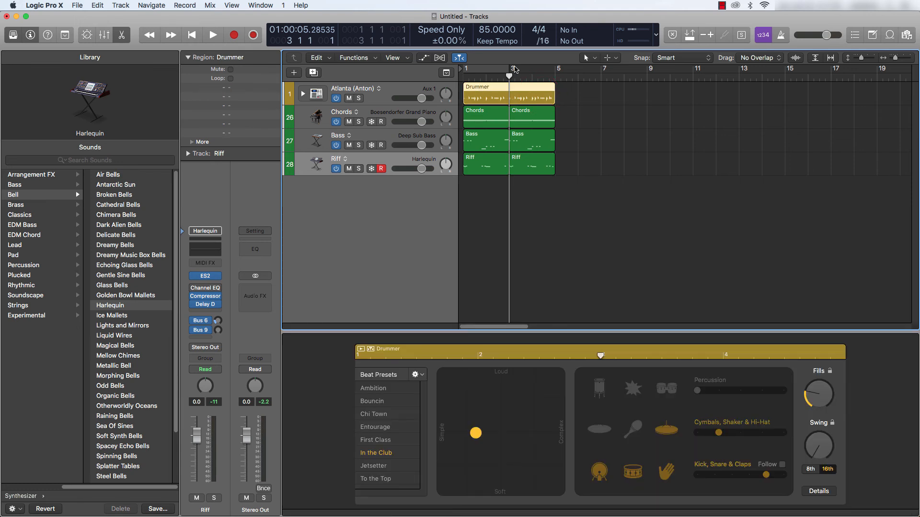
pyautogui.press('u')
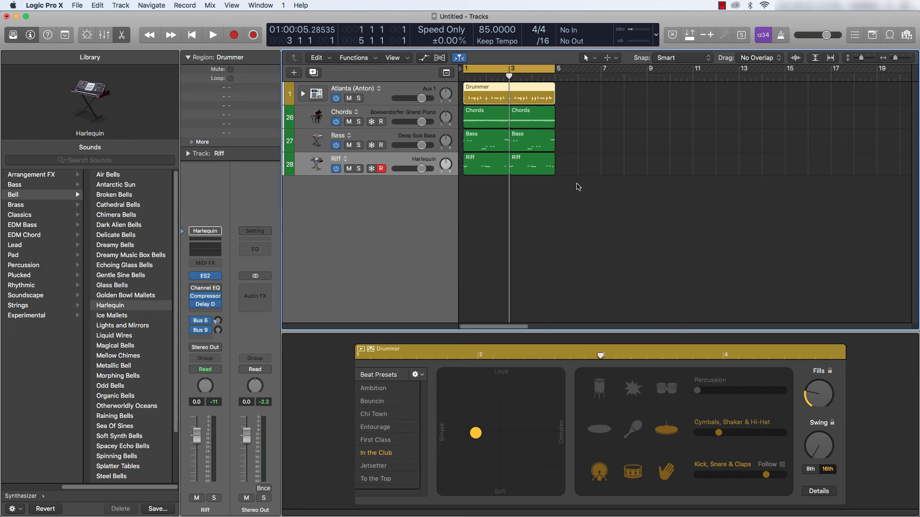
pyautogui.moveTo(579, 187); pyautogui.dragTo(462, 83)
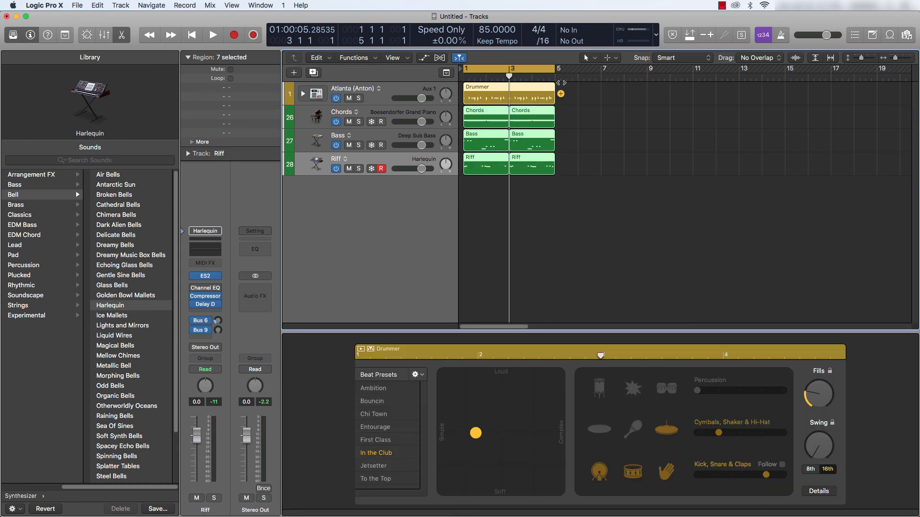
pyautogui.press('space')
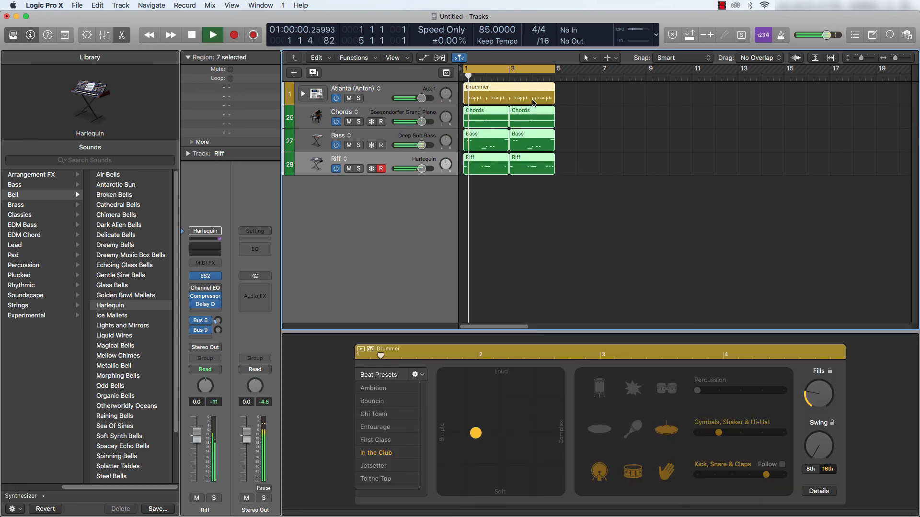
pyautogui.click(547, 163)
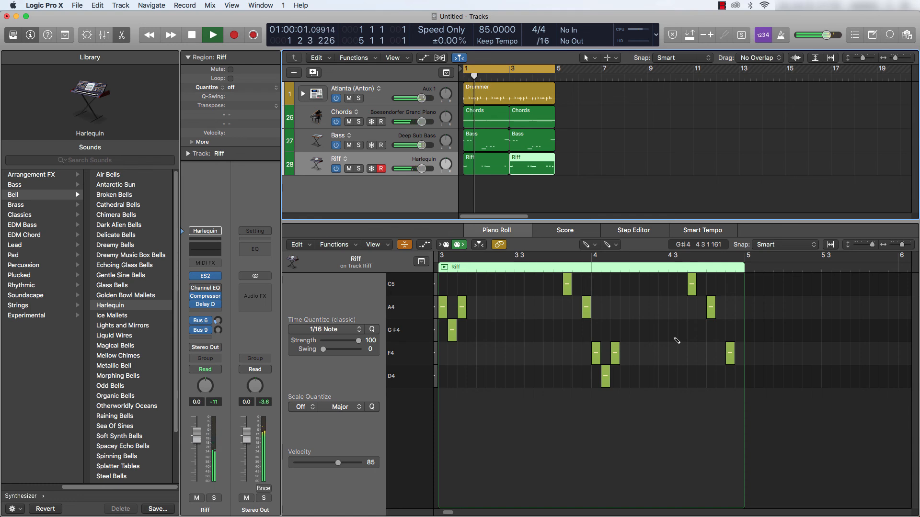
pyautogui.press('space')
# Step: Vary the end of the repeated Bass region with an earlier F3 note, a short F2 note and a shortened final F3, using the uncollapsed view
pyautogui.click(524, 139)
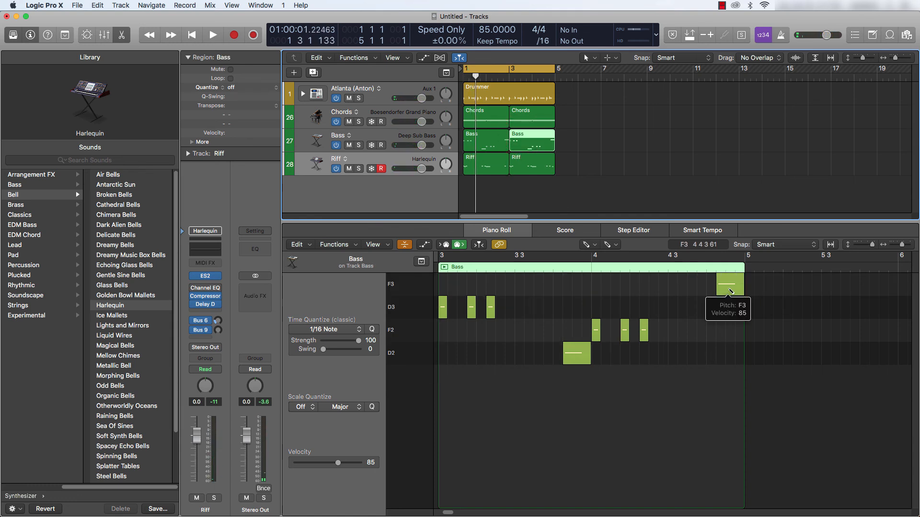
pyautogui.click(404, 245)
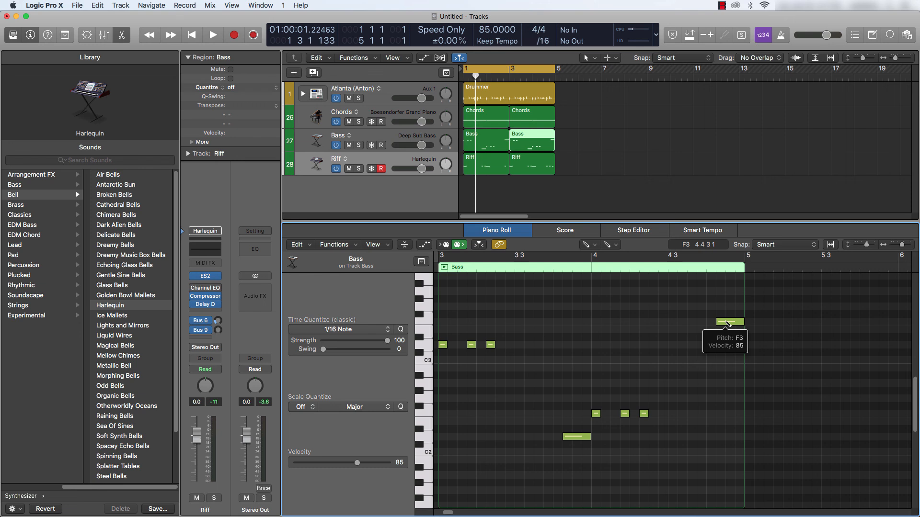
pyautogui.moveTo(717, 322); pyautogui.dragTo(695, 321)
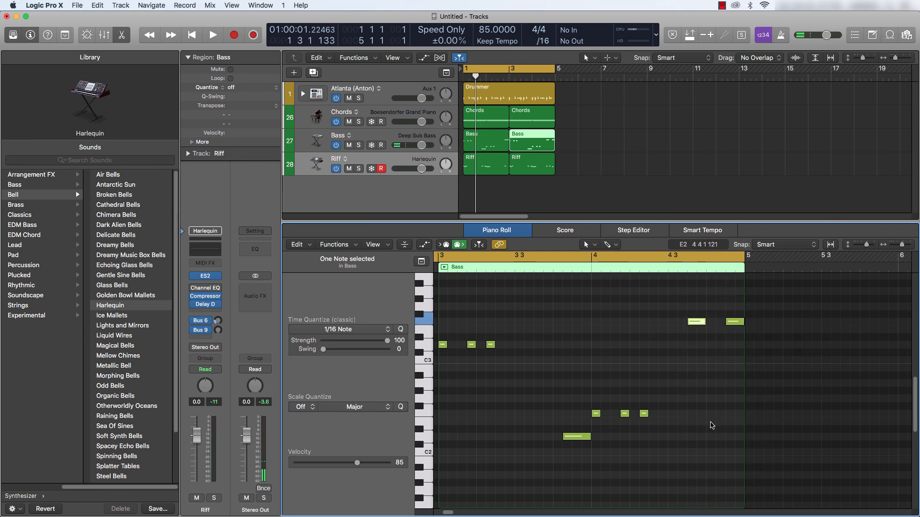
pyautogui.hscroll(1, 711, 414)
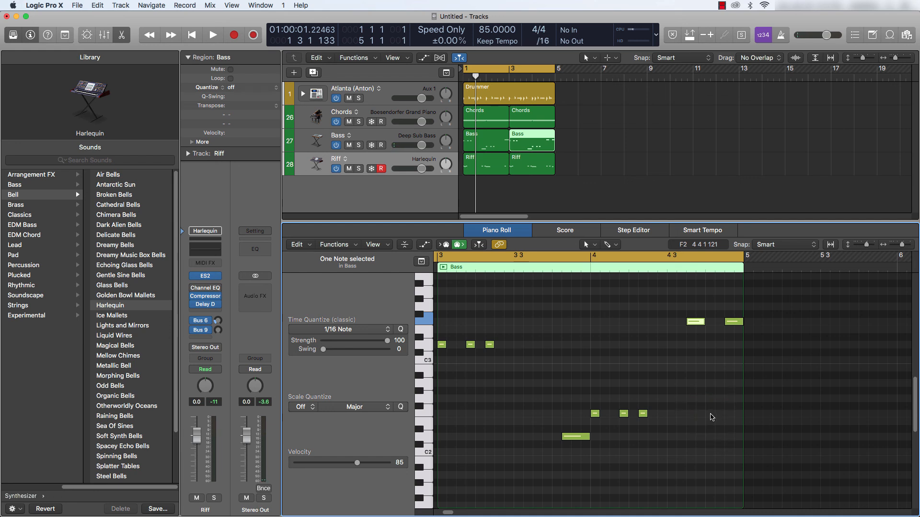
pyautogui.moveTo(710, 414); pyautogui.dragTo(711, 415)
pyautogui.moveTo(741, 322); pyautogui.dragTo(724, 322)
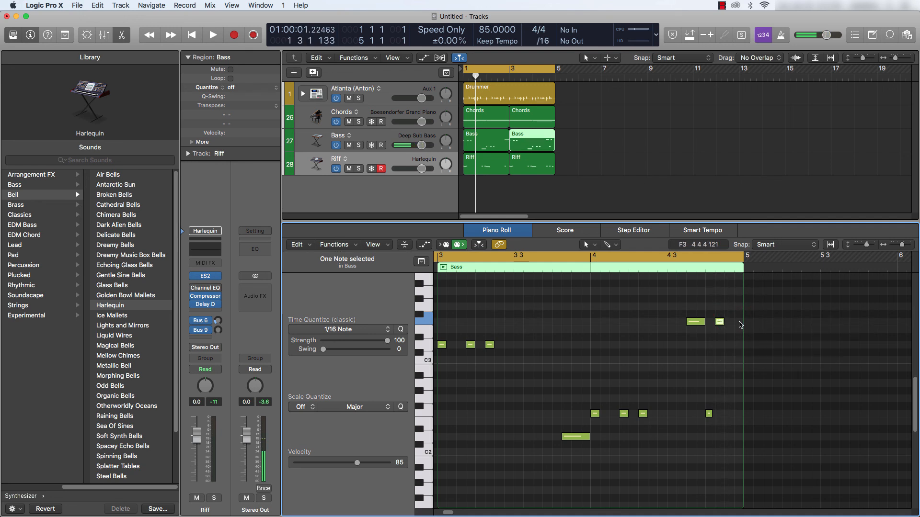
# Step: Turn off the cycle and play from bar 3 to check the changed bass ending
pyautogui.click(502, 87)
pyautogui.click(508, 75)
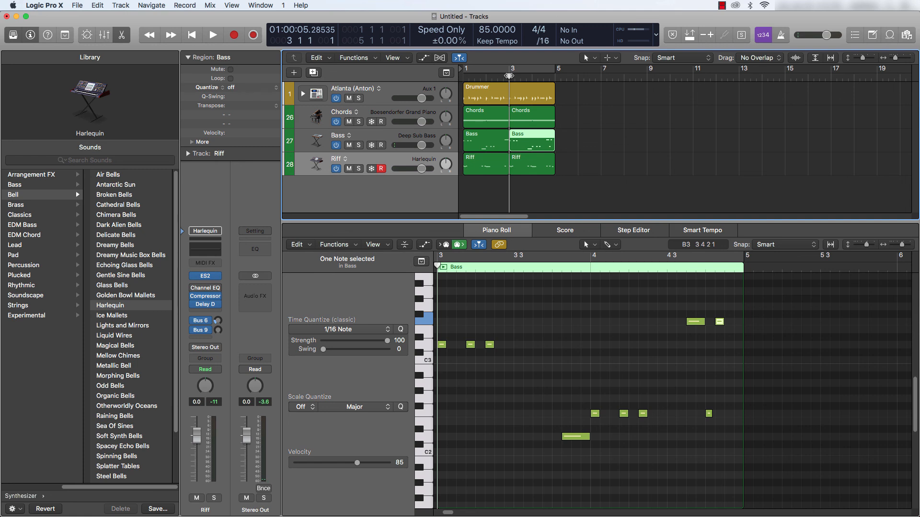
pyautogui.press('space')
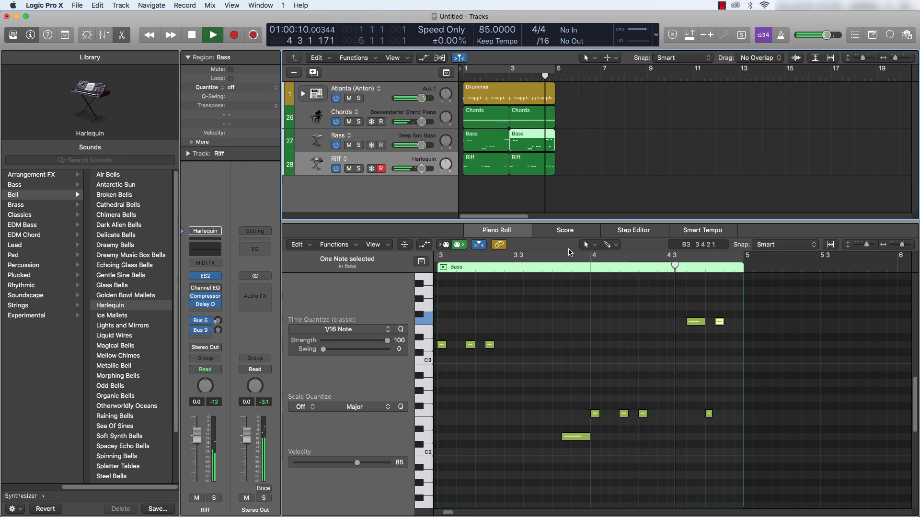
pyautogui.press('space')
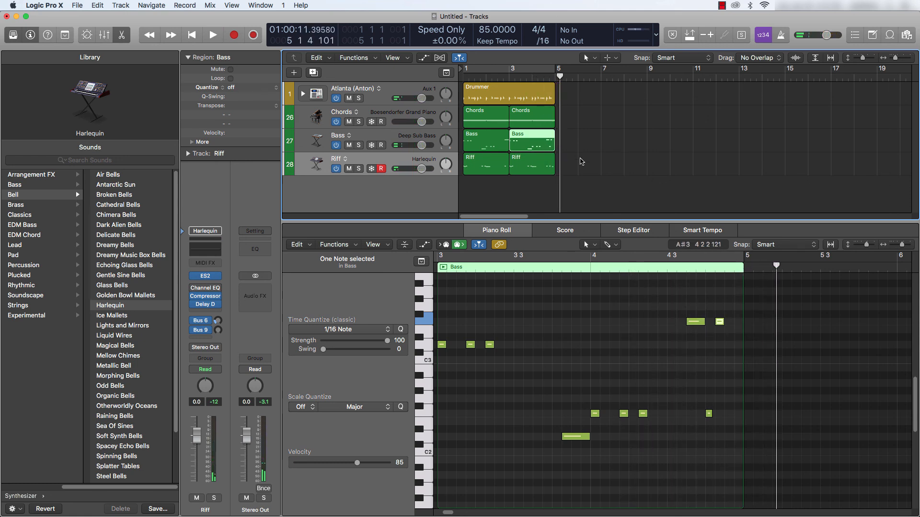
# Step: Clear the region selection, return the playhead to the start and turn the cycle over bars 1–4 back on
pyautogui.moveTo(582, 162); pyautogui.dragTo(475, 108)
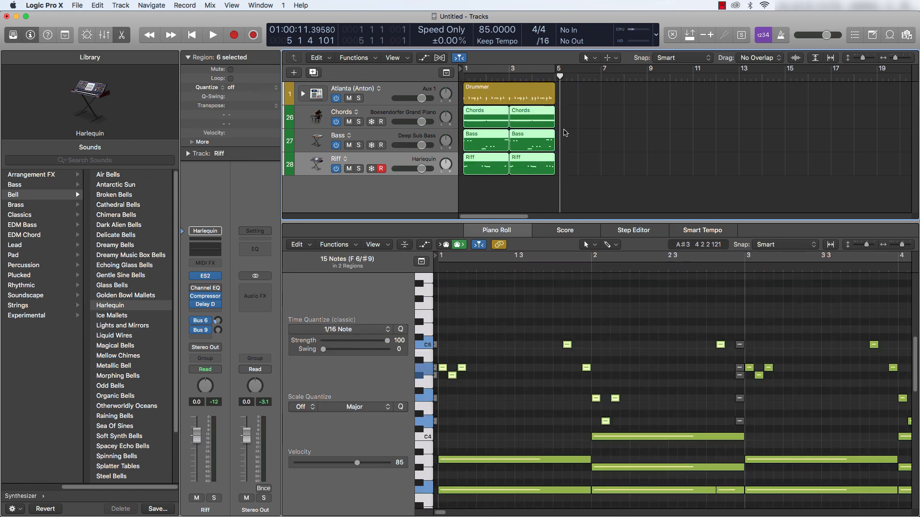
pyautogui.click(564, 133)
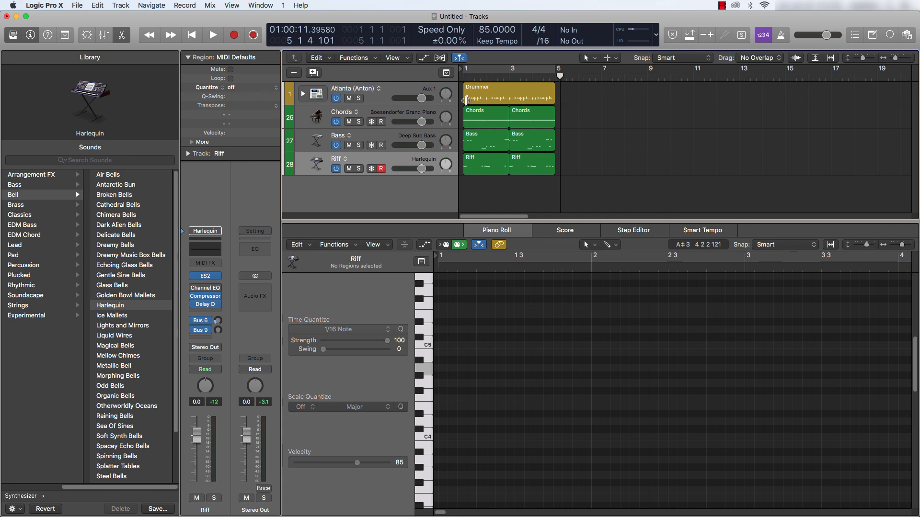
pyautogui.press('Return')
pyautogui.press('c')
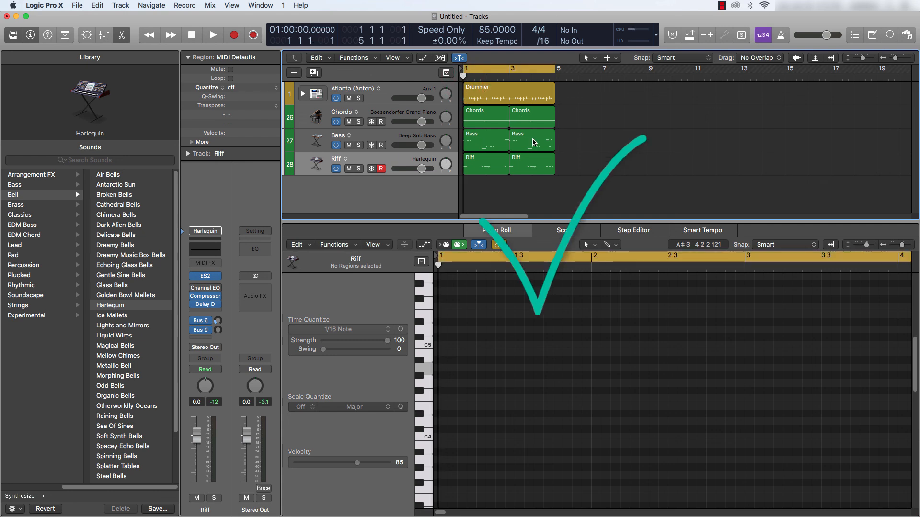
# Step: Try moving the regions on all four tracks to bar 9, undo the move and clear the selection
pyautogui.moveTo(573, 168); pyautogui.dragTo(657, 94)
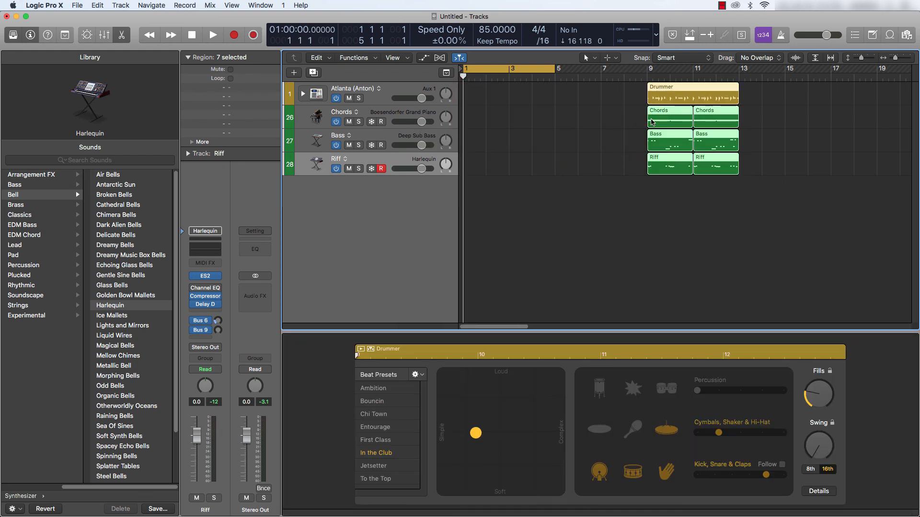
pyautogui.press('super+z')
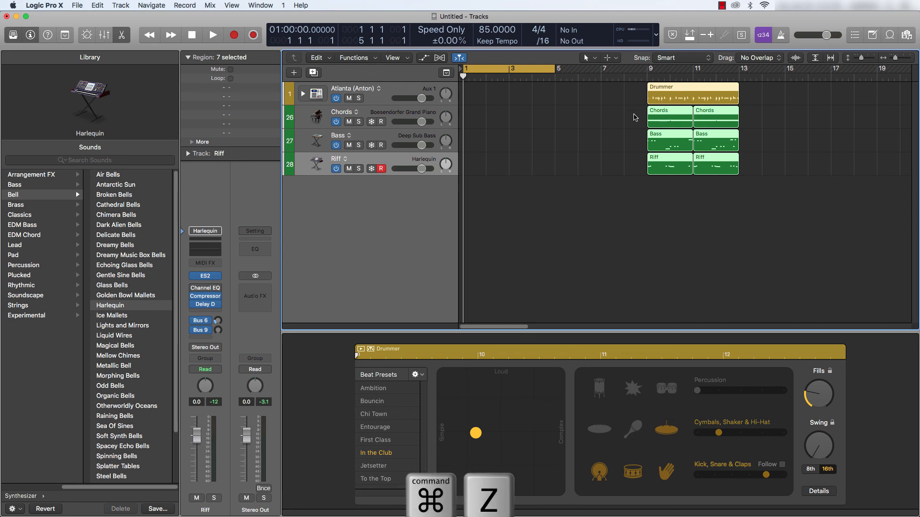
pyautogui.press('super+z')
pyautogui.click(558, 107)
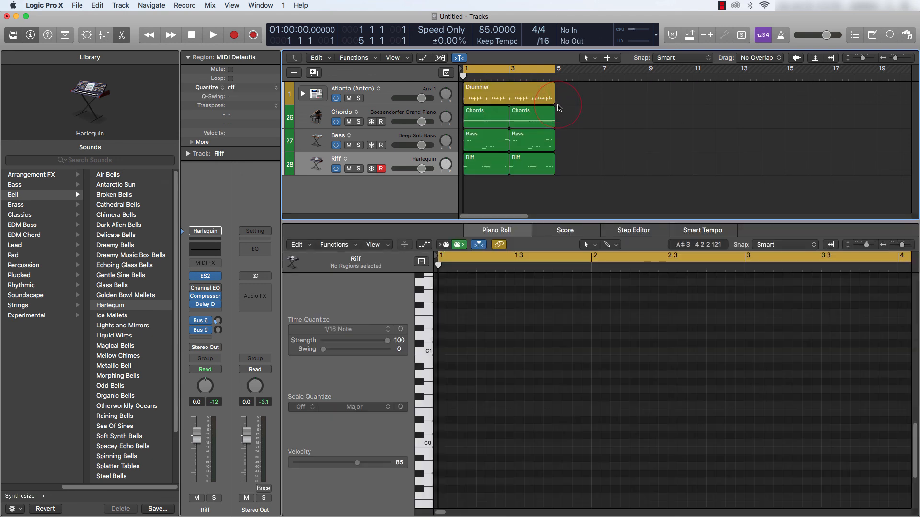